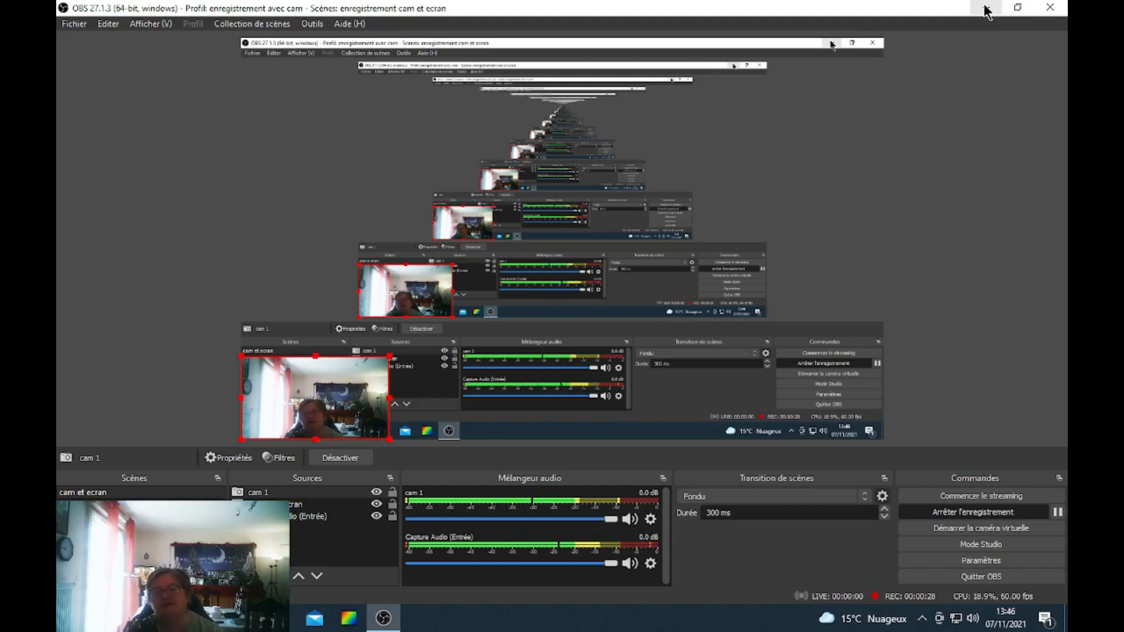
Minimize OBS, launch Wondershare Filmora from the desktop and start a new 16:9 project.
left_click(987, 8)
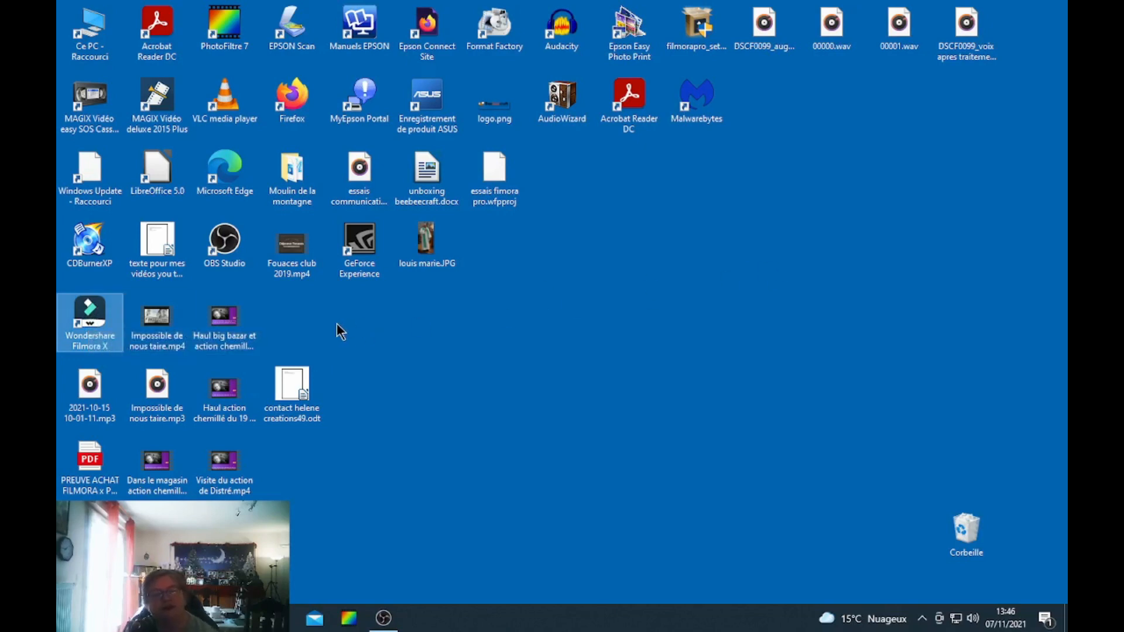
double_click(90, 313)
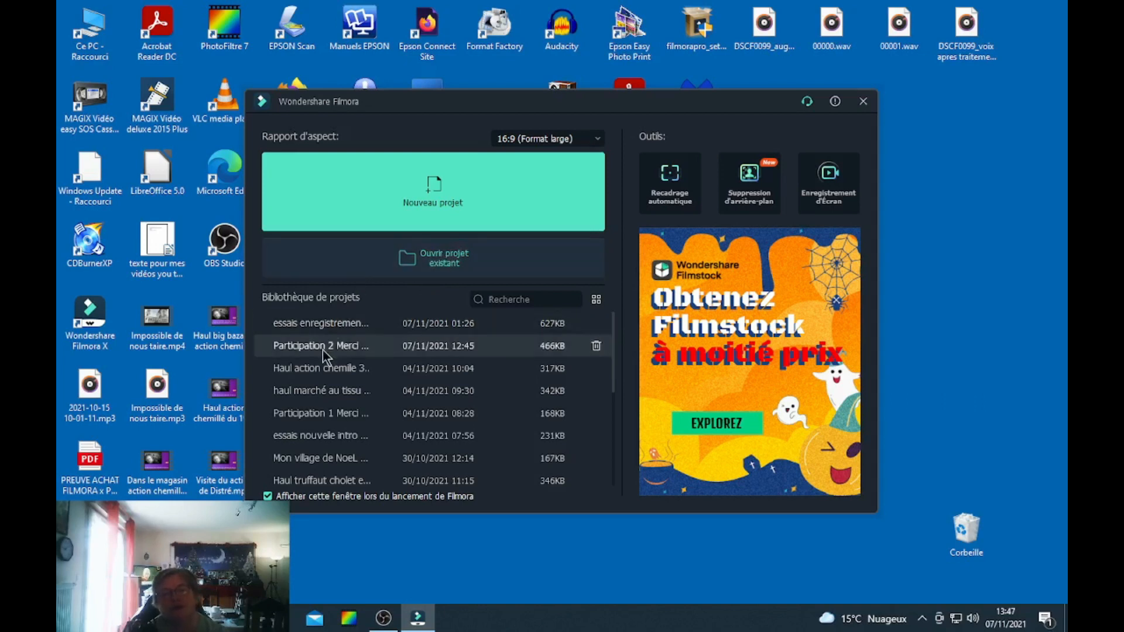
left_click(434, 181)
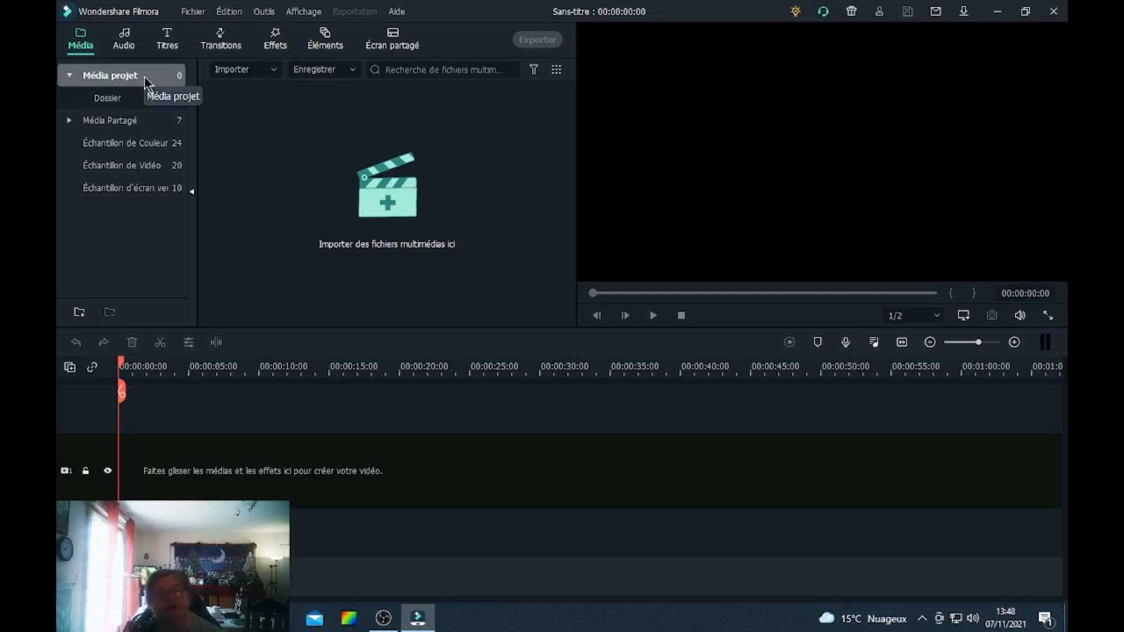
Add the shared media clip 'nouvelle intro nov 2021' to the start of the video track.
left_click(104, 119)
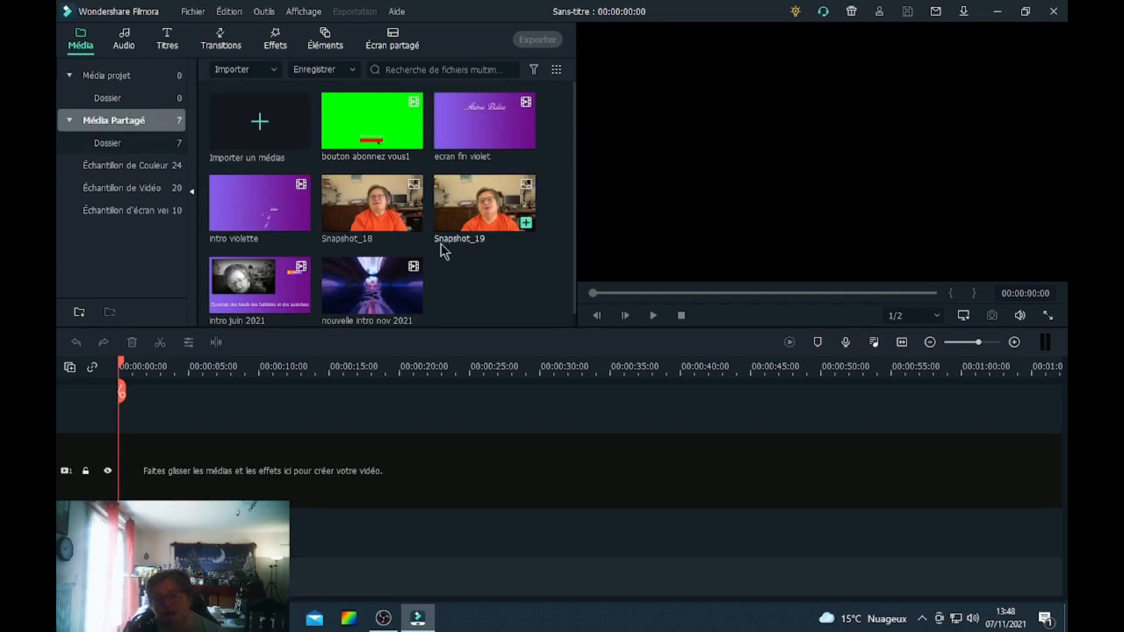
left_click(364, 295)
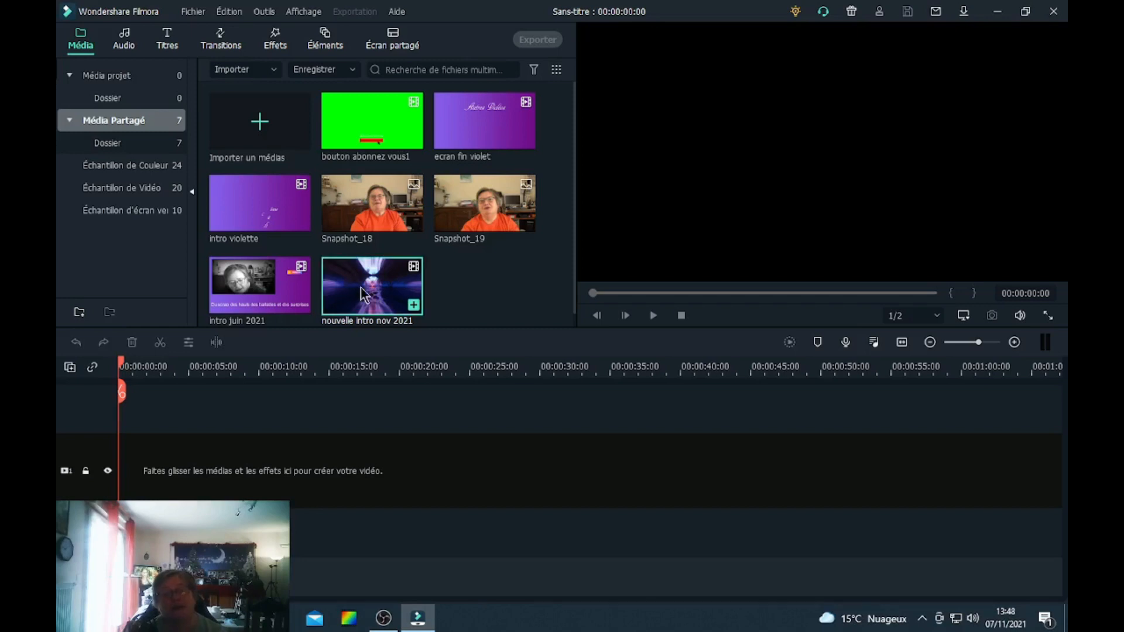
double_click(369, 292)
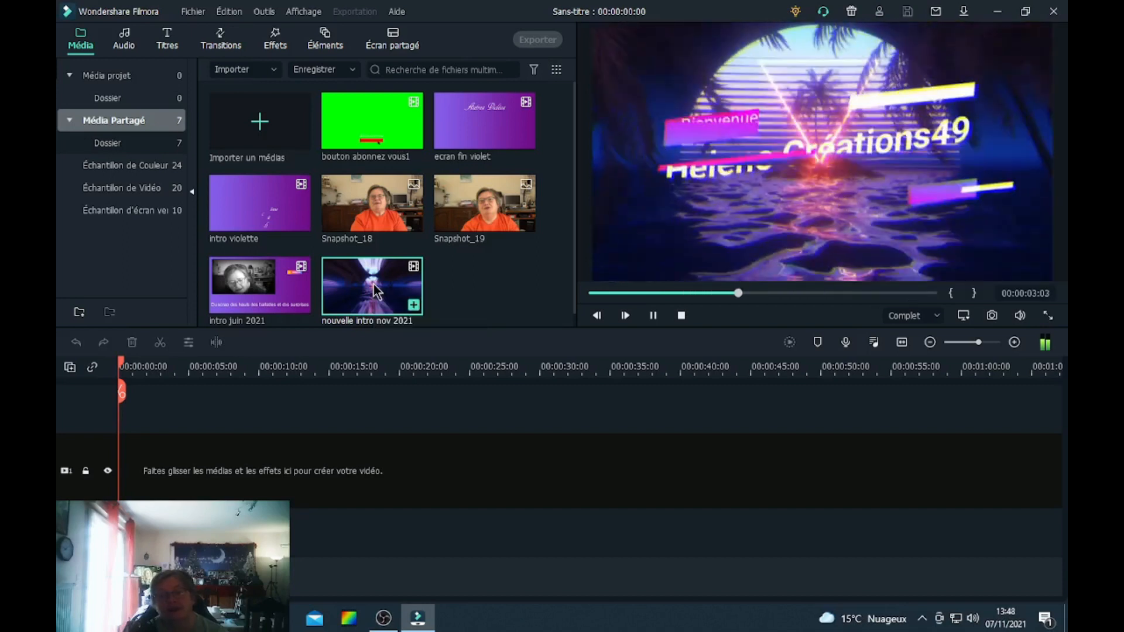
left_click_drag(375, 291, 113, 469)
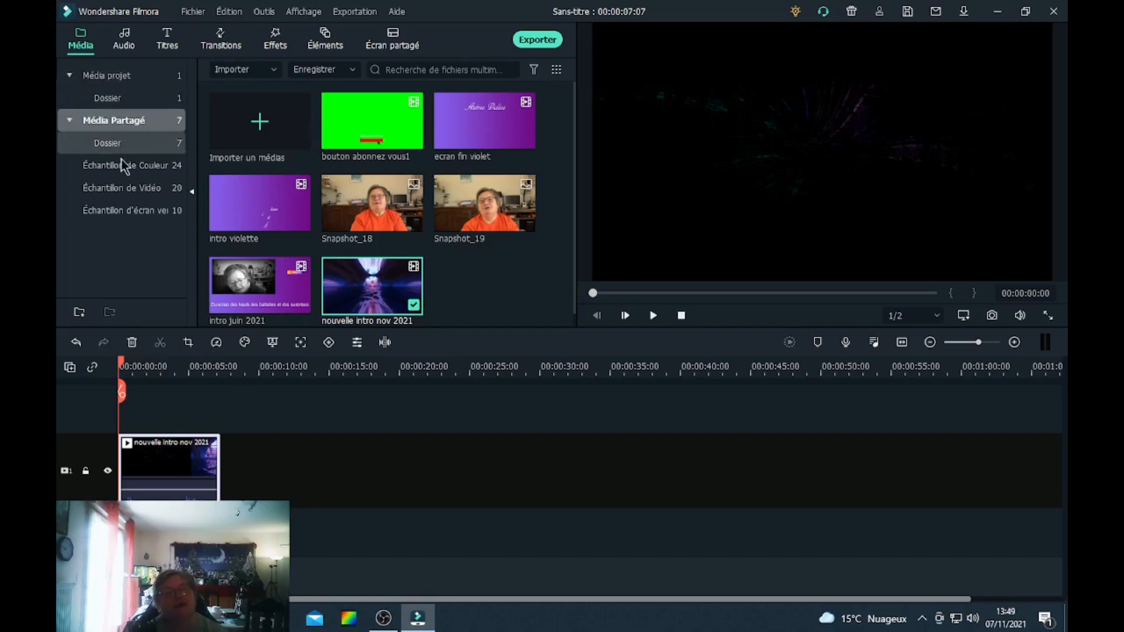
Browse the colour, video and green-screen sample libraries.
left_click(141, 166)
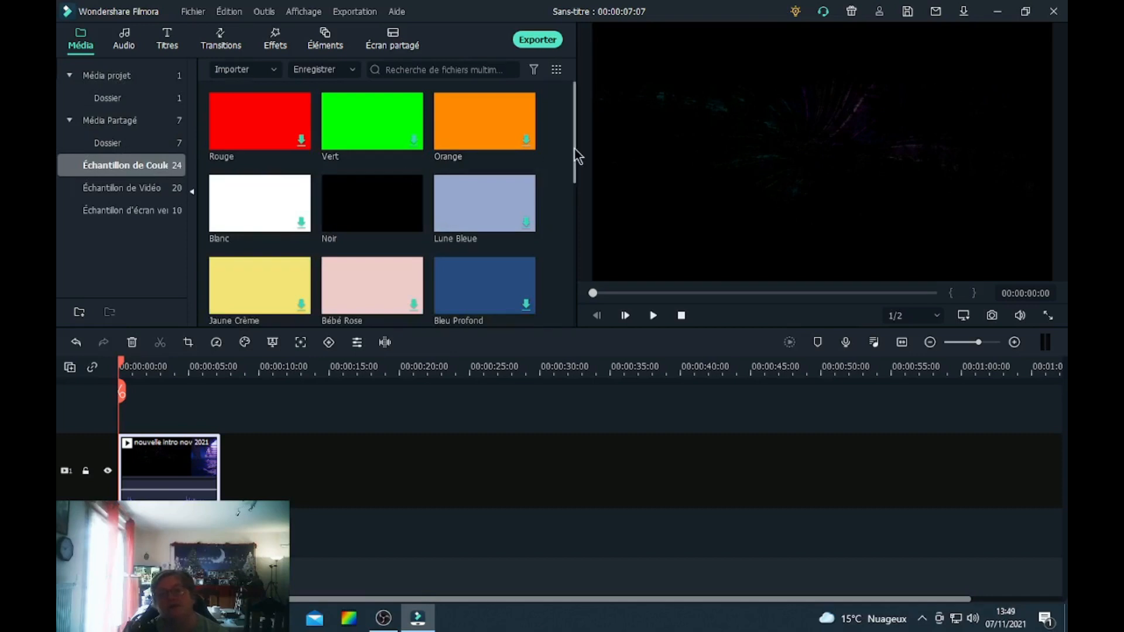
left_click_drag(574, 149, 565, 312)
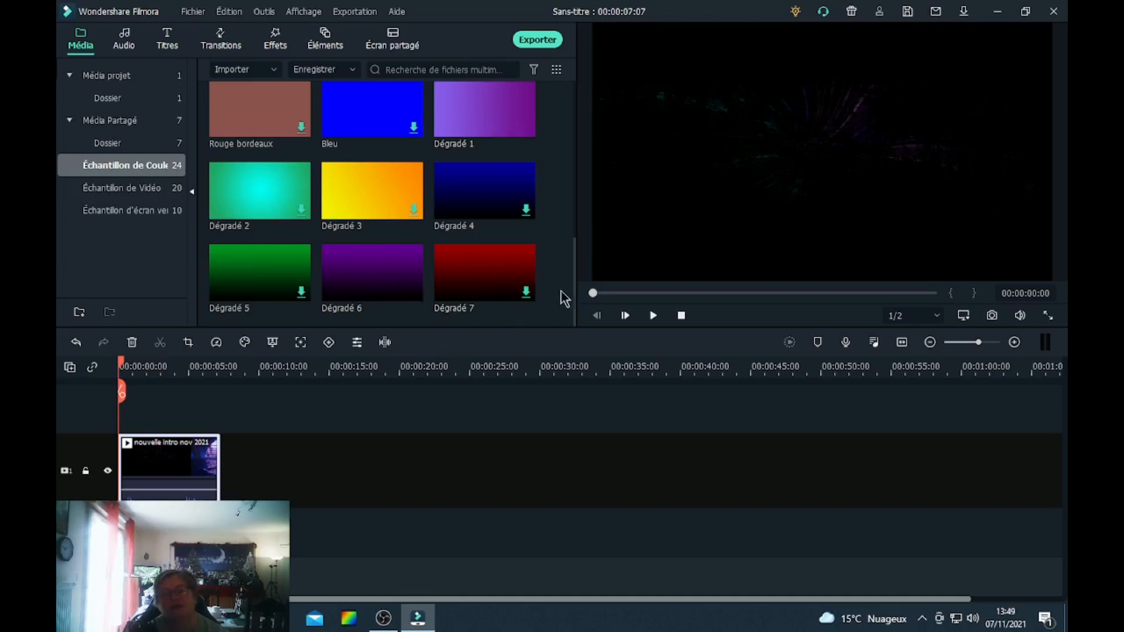
left_click_drag(575, 293, 562, 138)
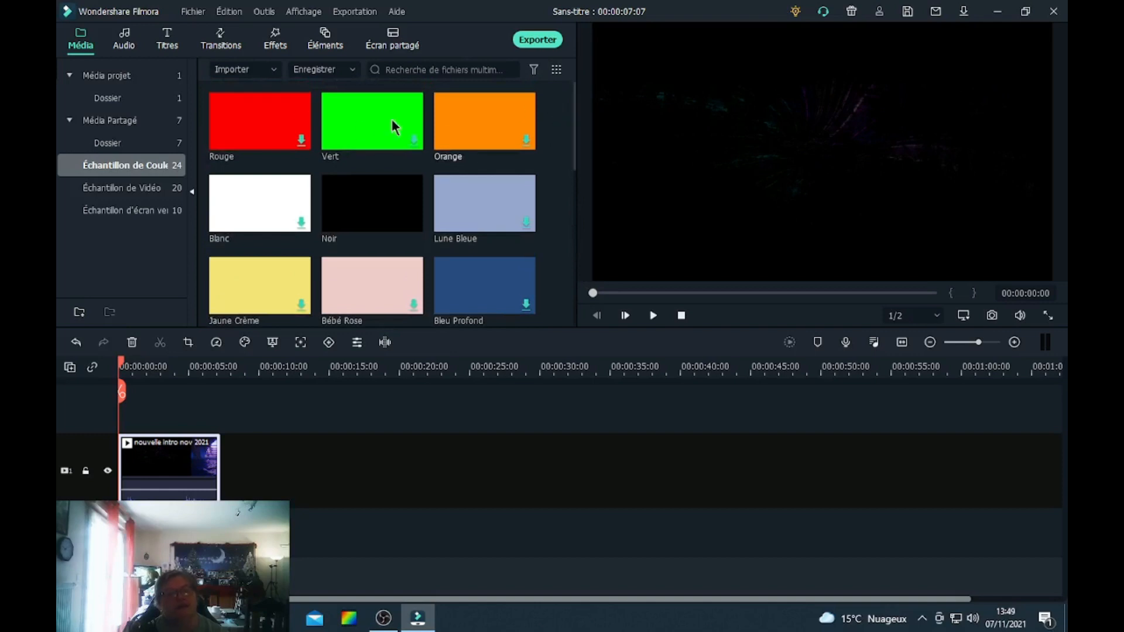
left_click(134, 187)
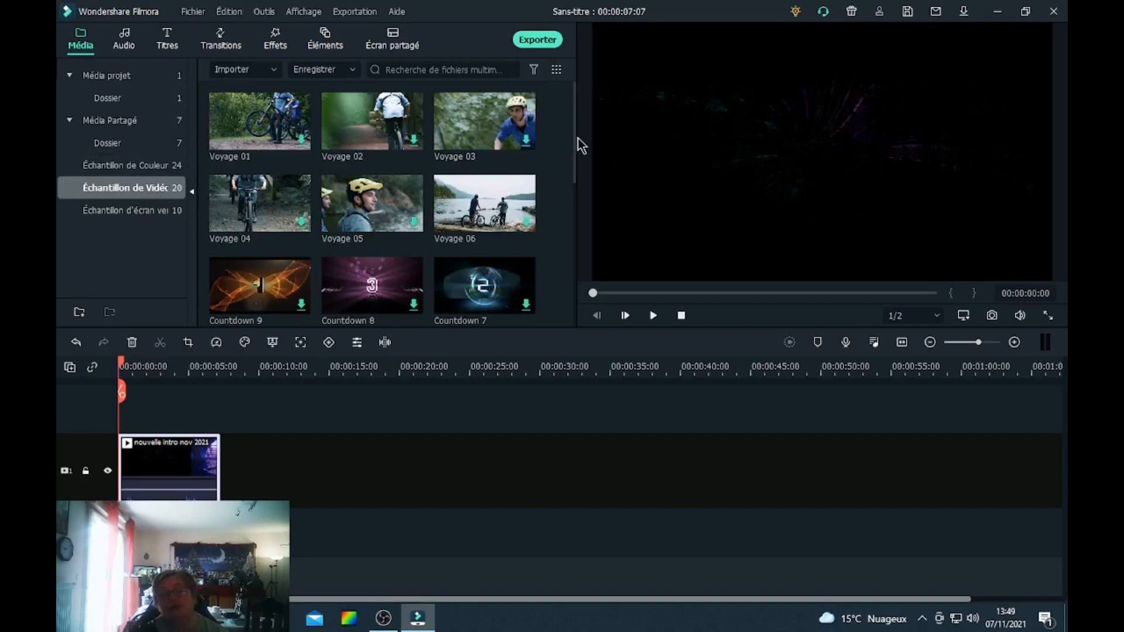
left_click_drag(575, 137, 591, 301)
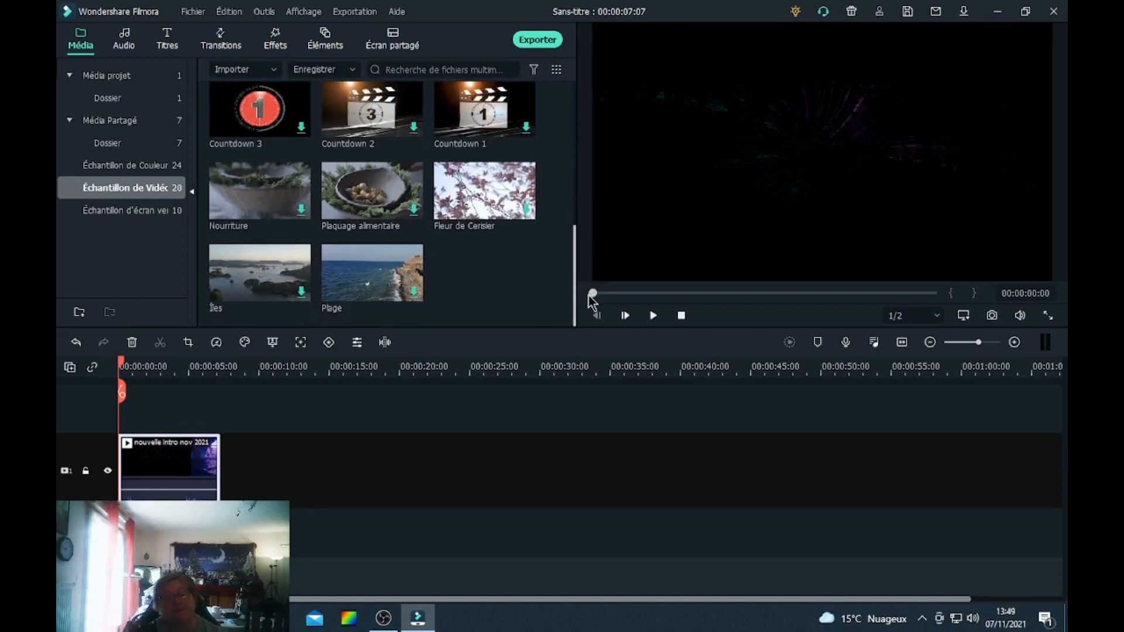
left_click(96, 209)
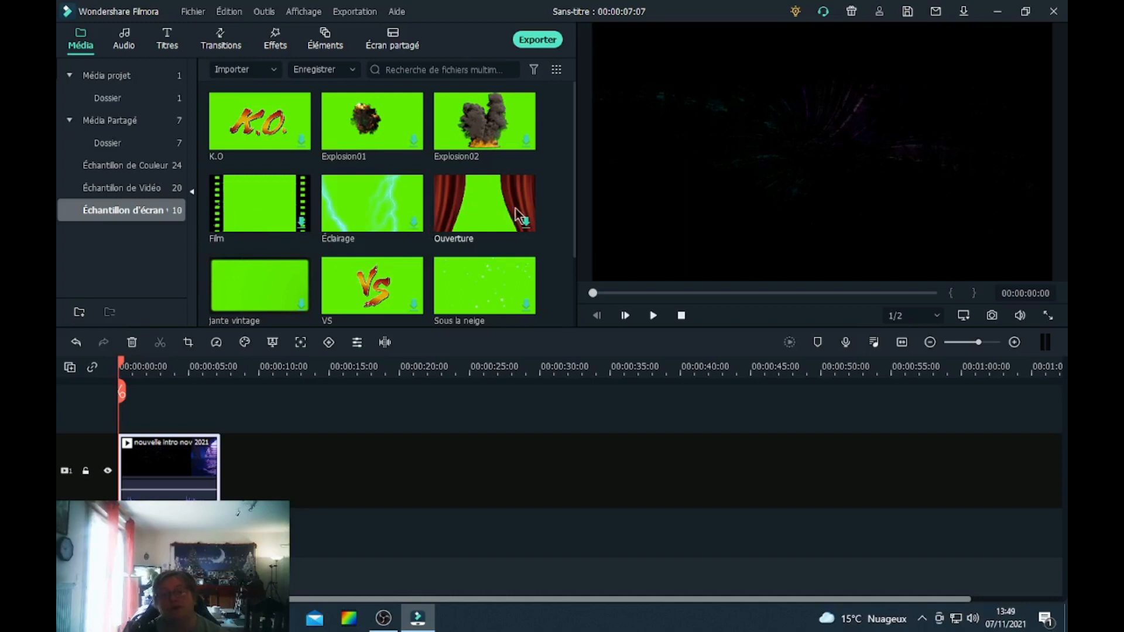
left_click_drag(574, 211, 589, 255)
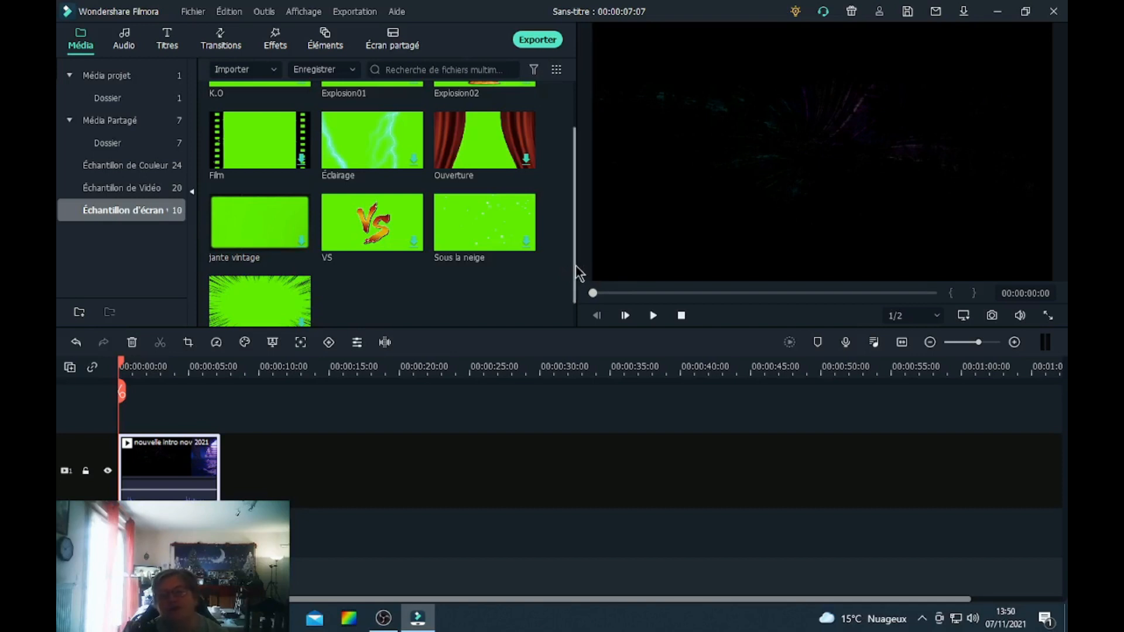
left_click_drag(576, 271, 578, 188)
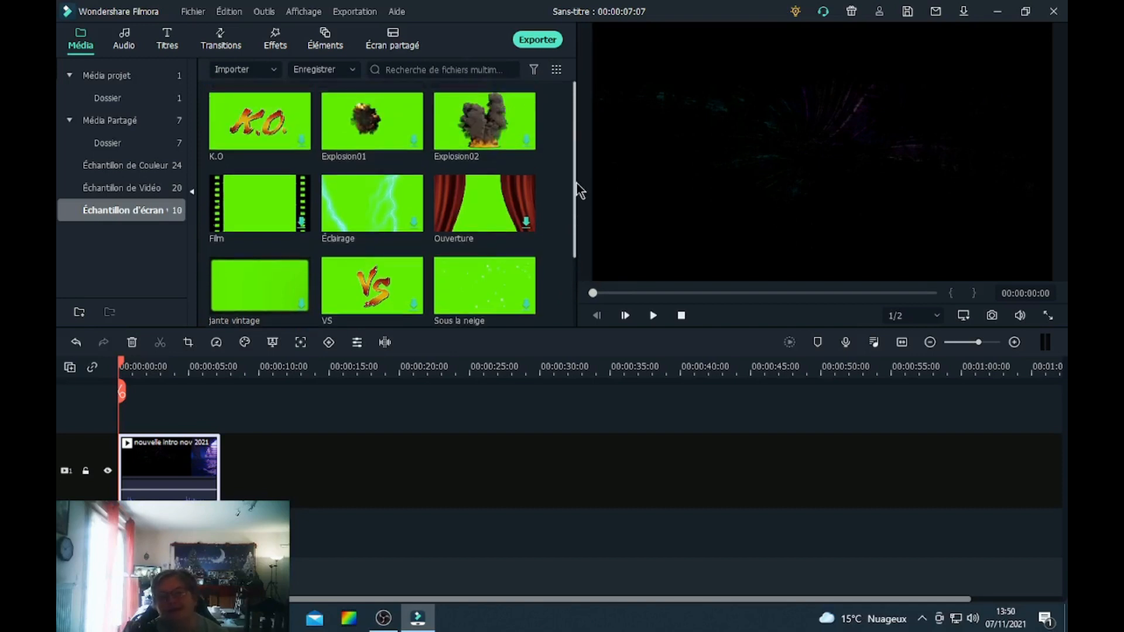
double_click(102, 77)
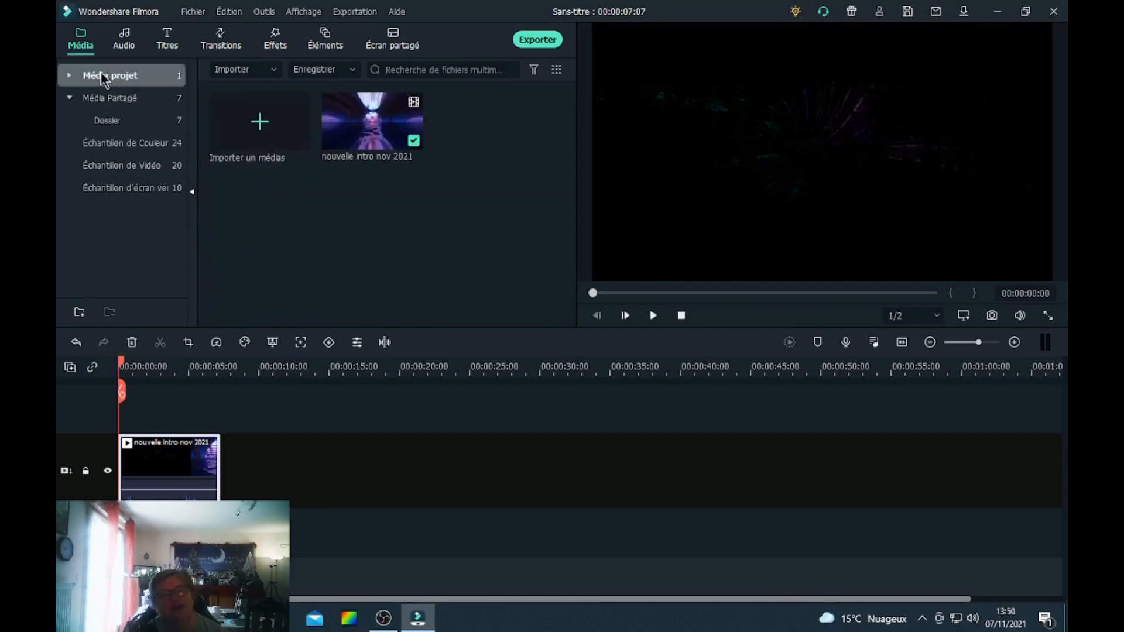
left_click(256, 124)
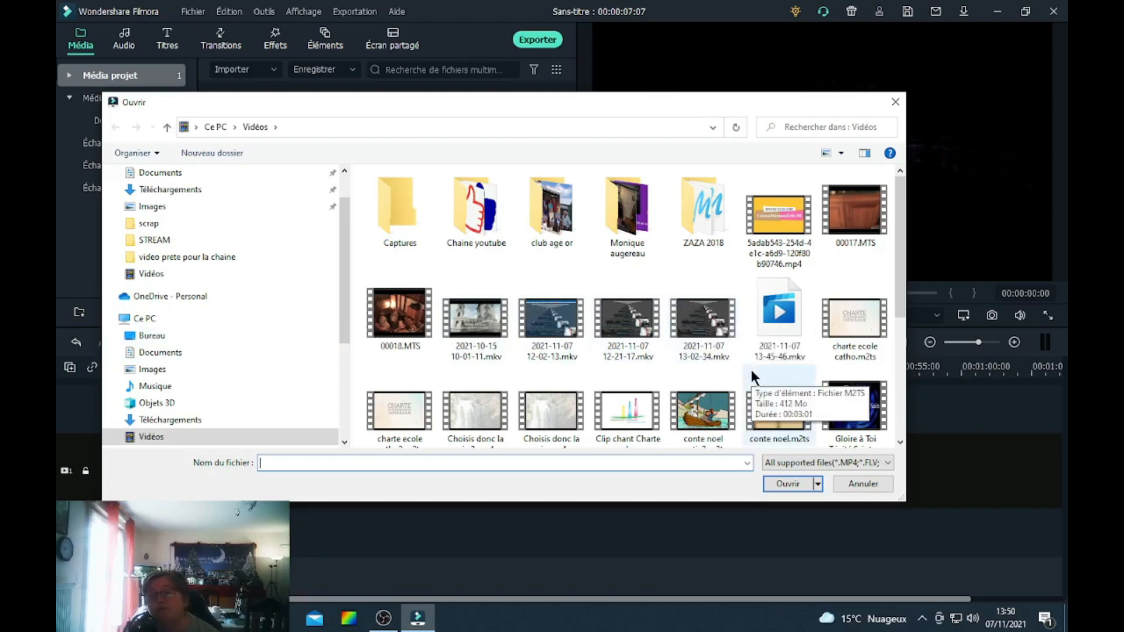
left_click(698, 316)
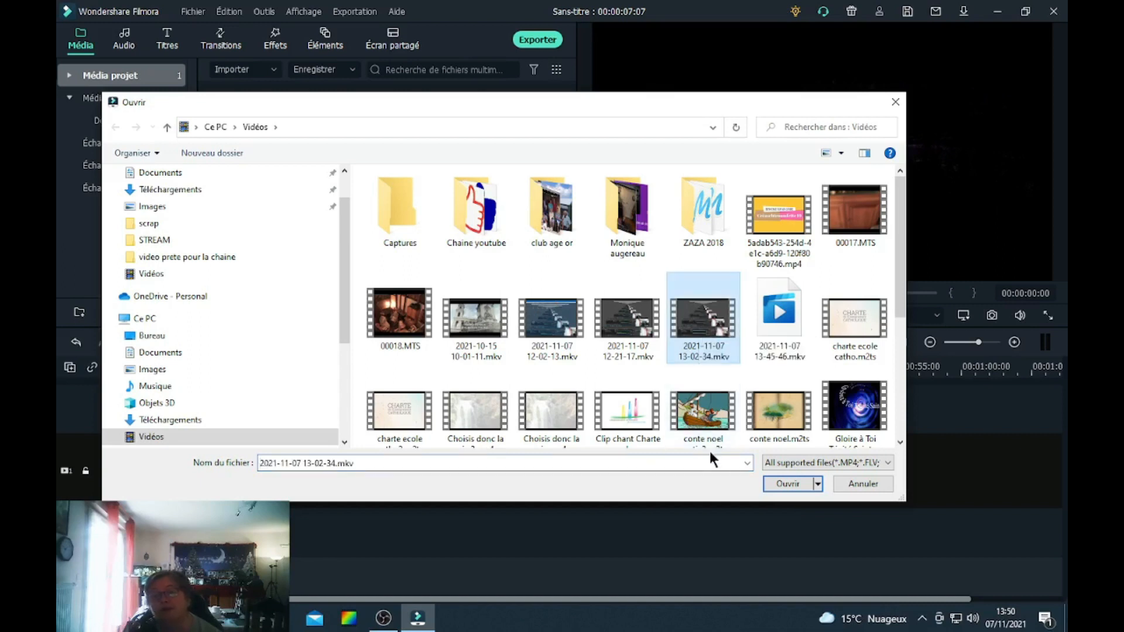
left_click(775, 484)
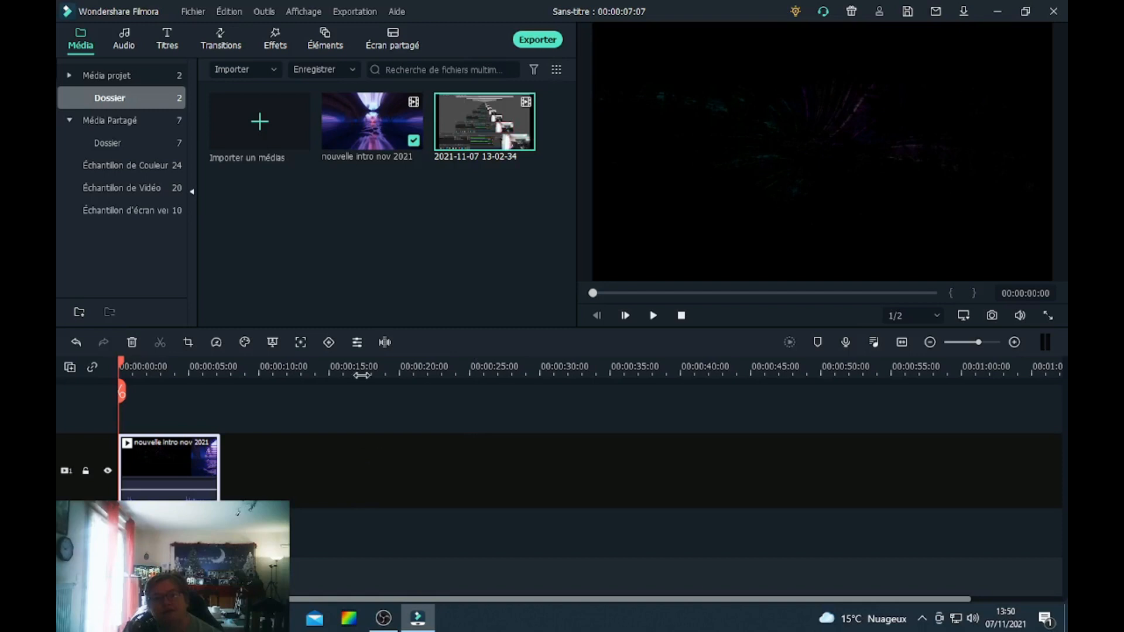
left_click_drag(475, 118, 230, 458)
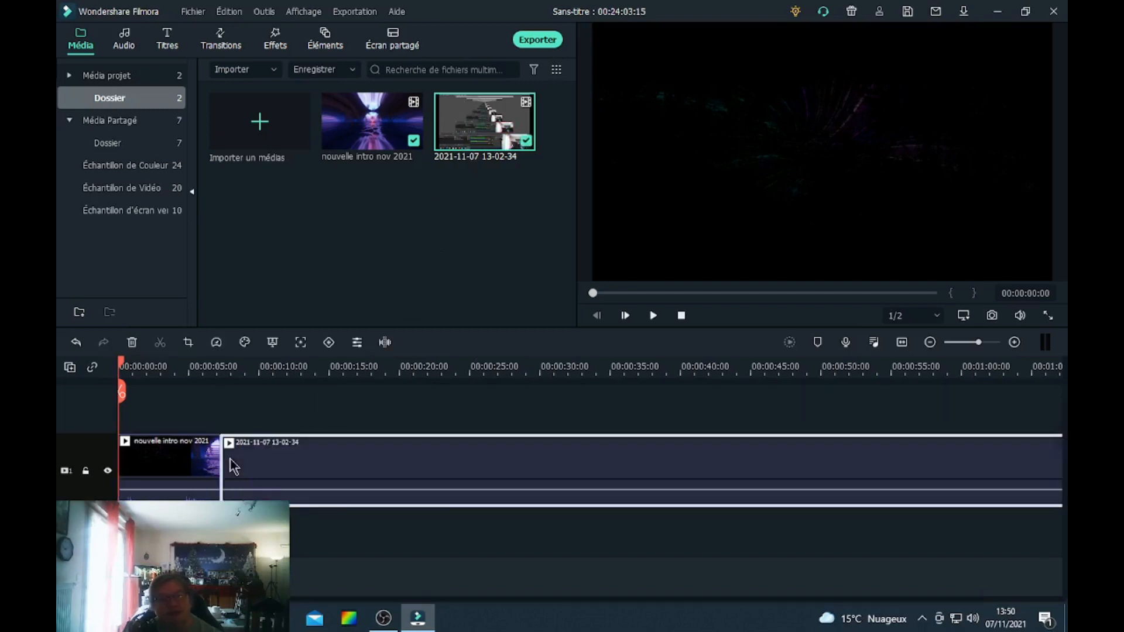
Mute the audio of both the intro clip and the screen recording clip.
left_click(220, 368)
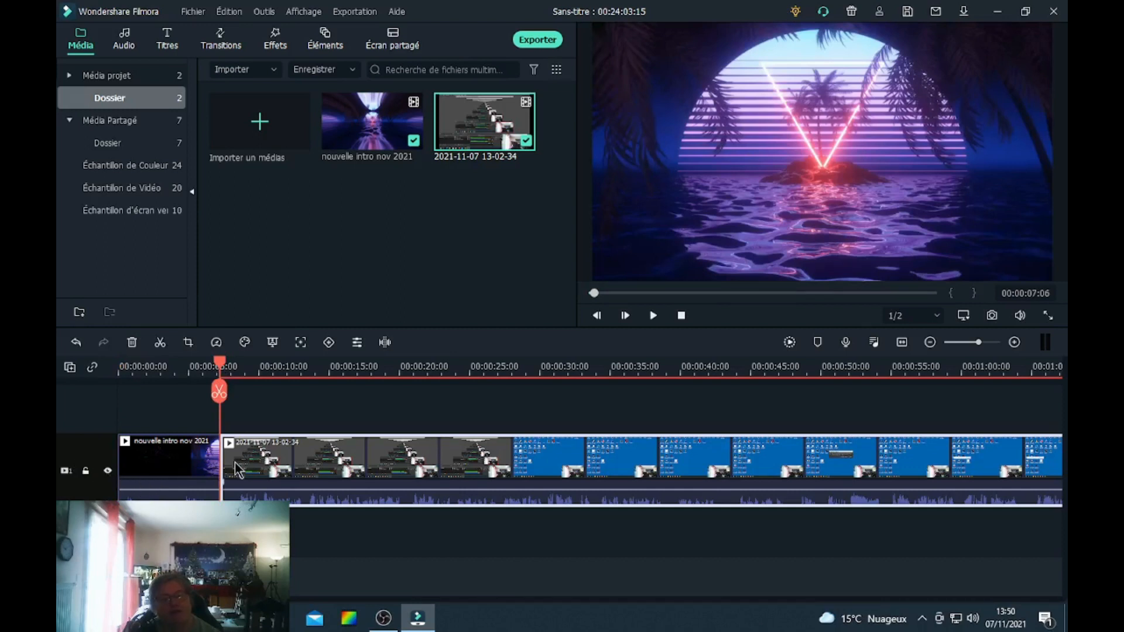
left_click(175, 468)
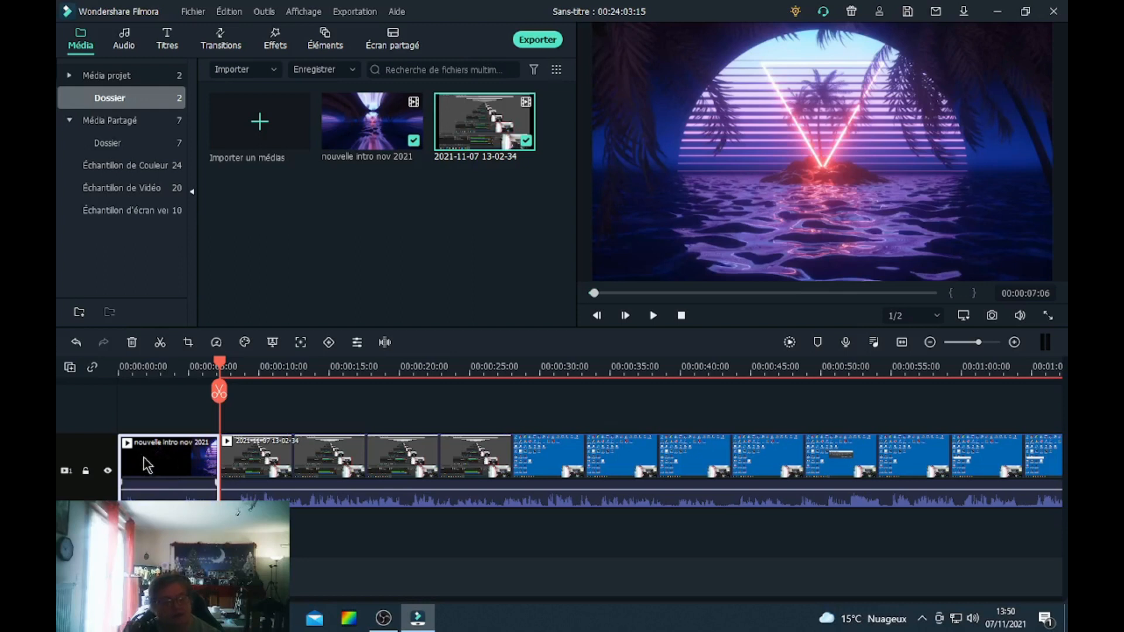
right_click(171, 486)
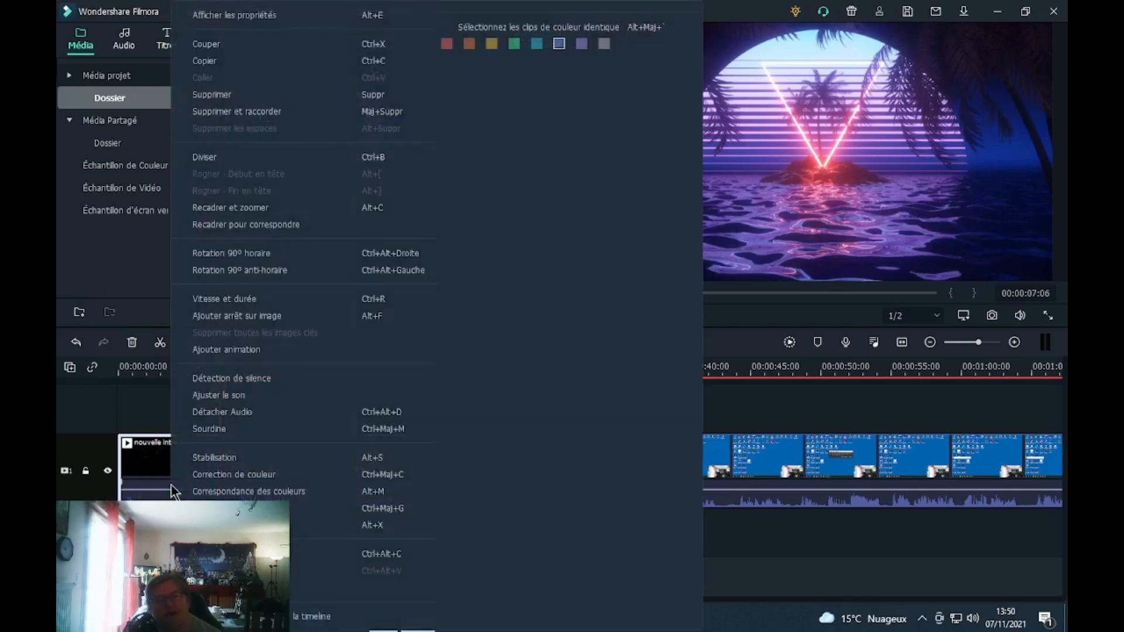
left_click(204, 429)
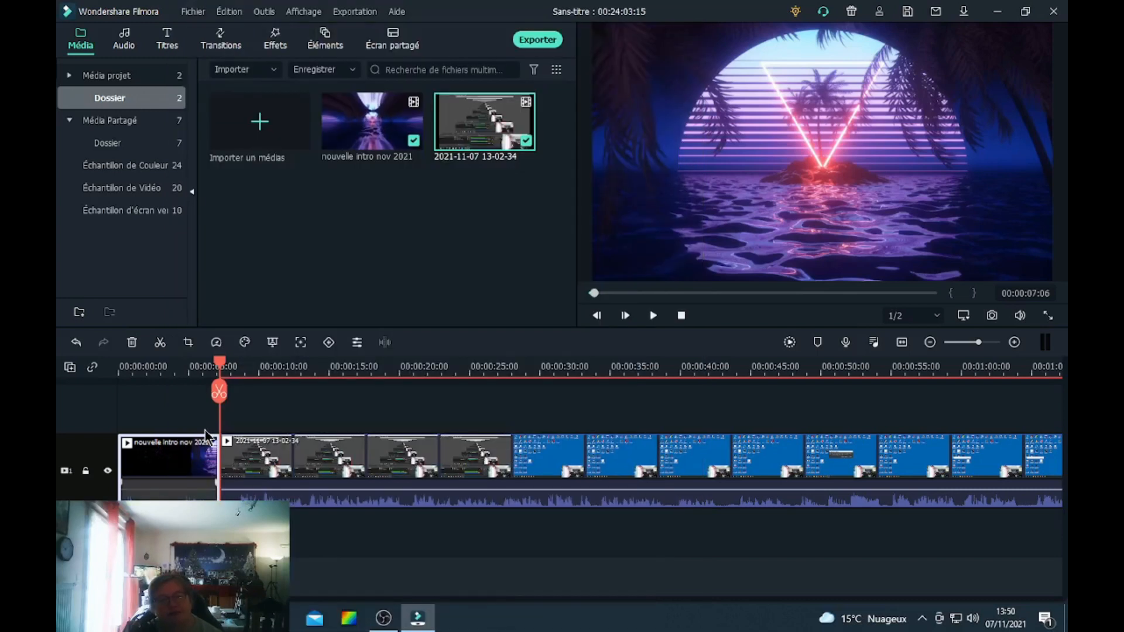
right_click(307, 455)
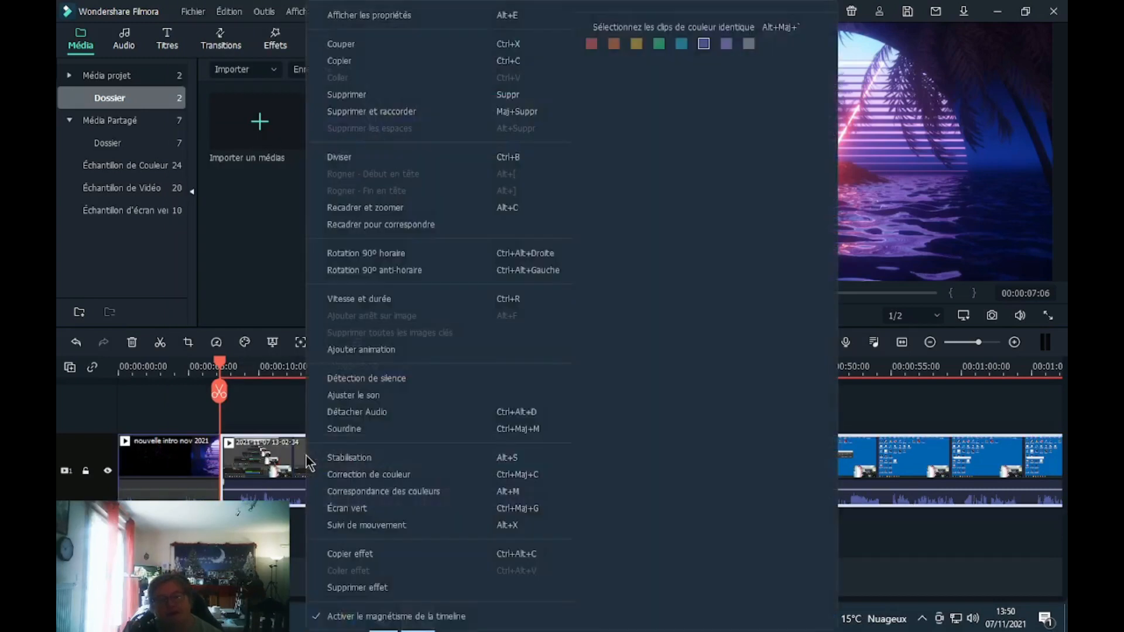
left_click(329, 429)
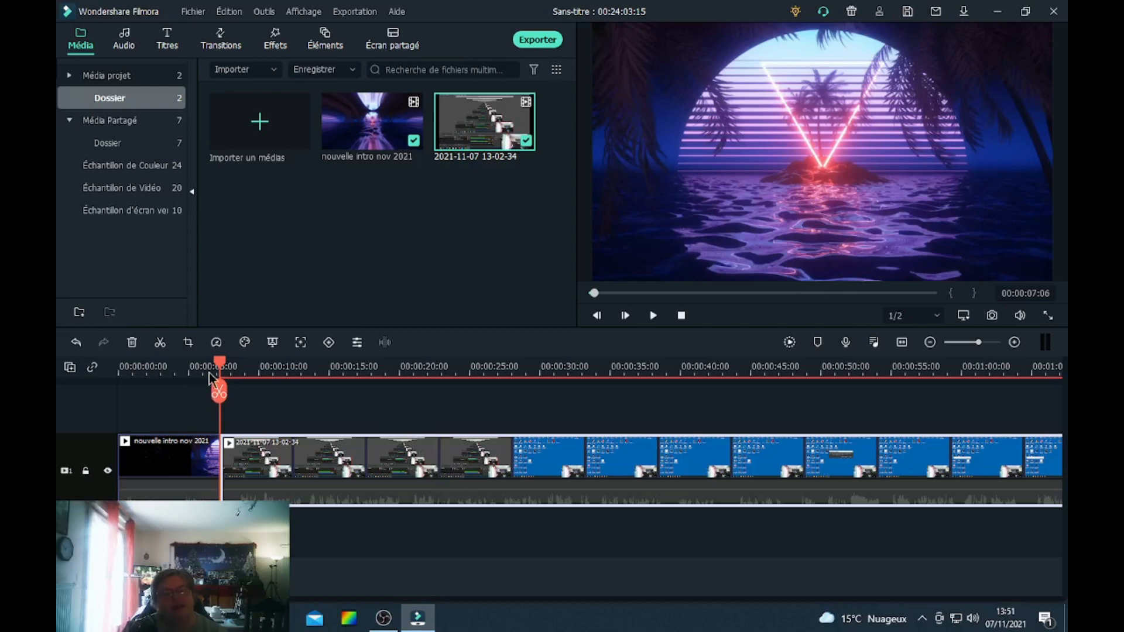
Place the Dégradé 1 colour sample on a new track above the intro, starting about 1 second in.
left_click_drag(221, 365, 121, 375)
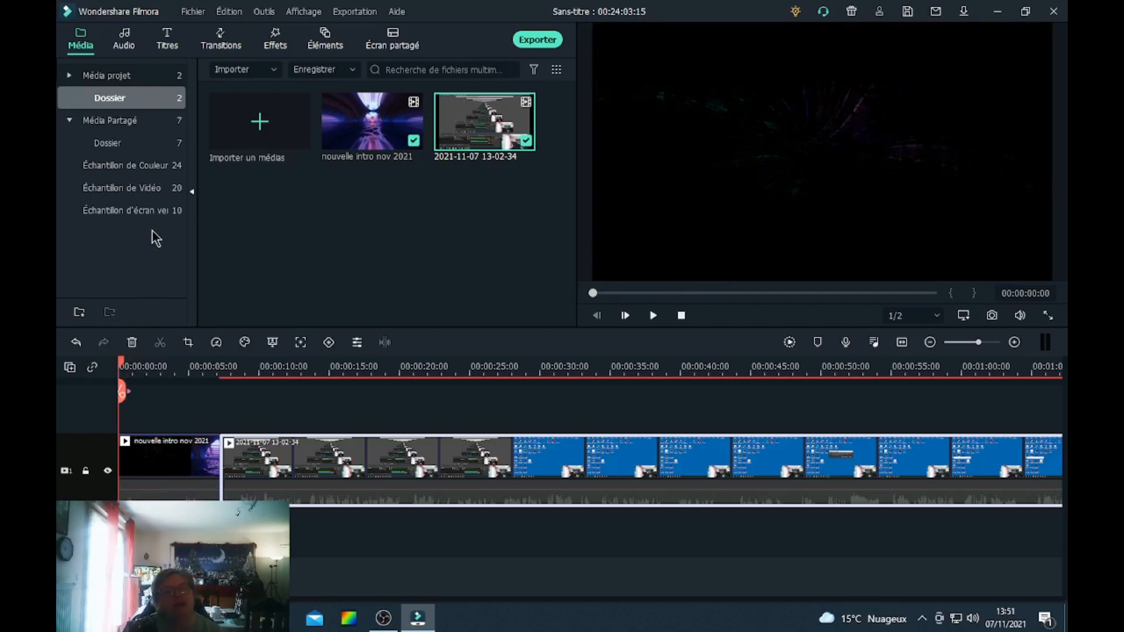
left_click(114, 168)
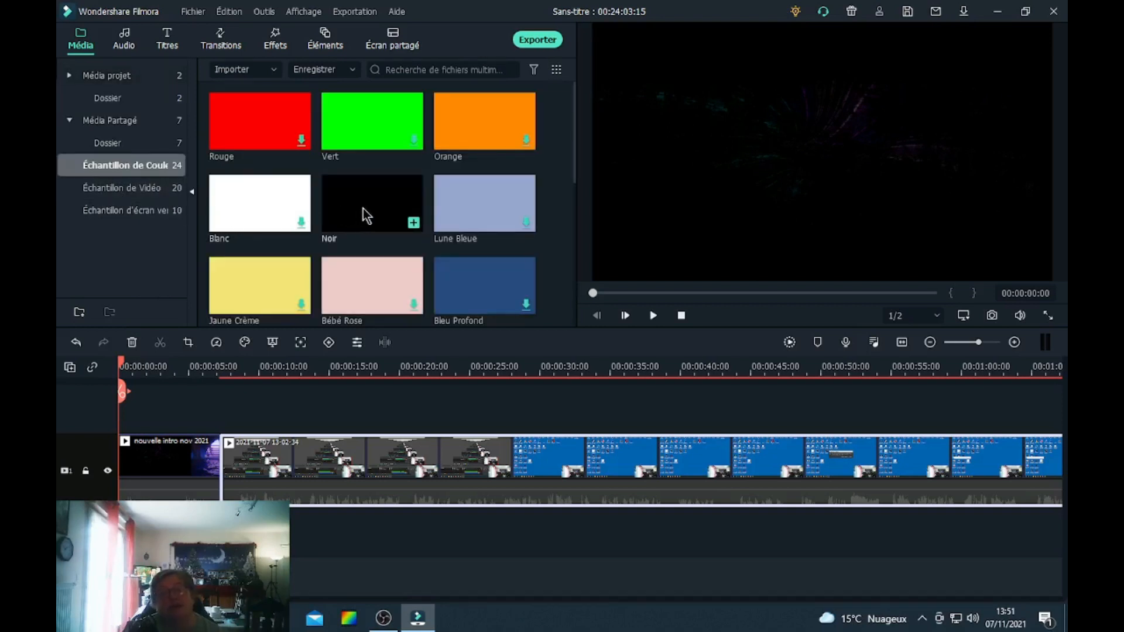
left_click_drag(574, 157, 568, 293)
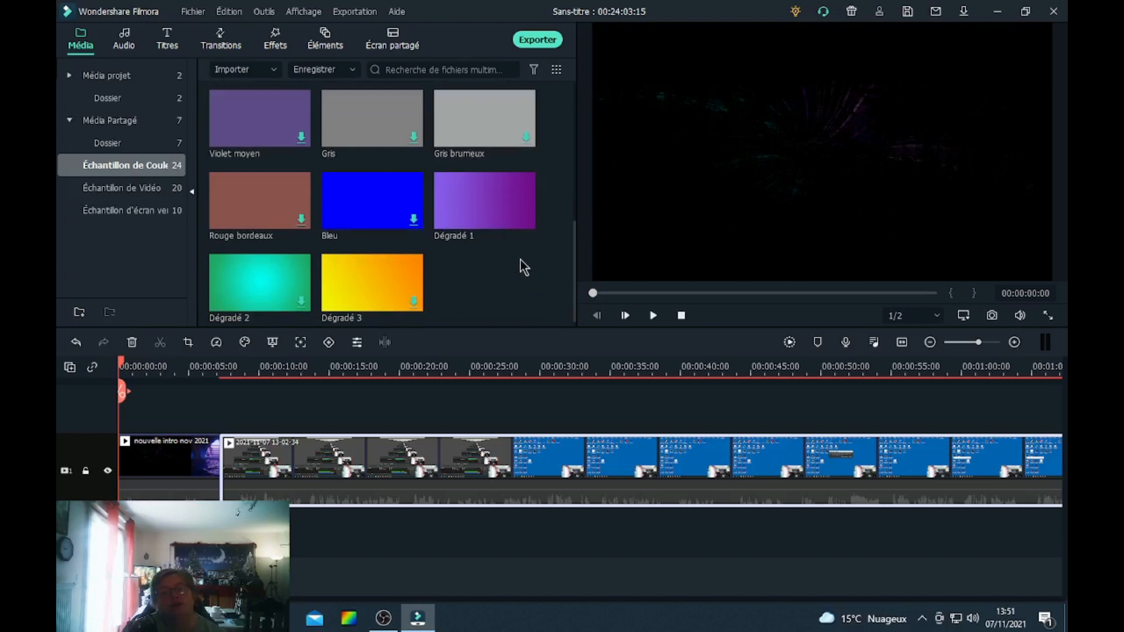
mouse_move(484, 219)
left_click_drag(483, 199, 153, 400)
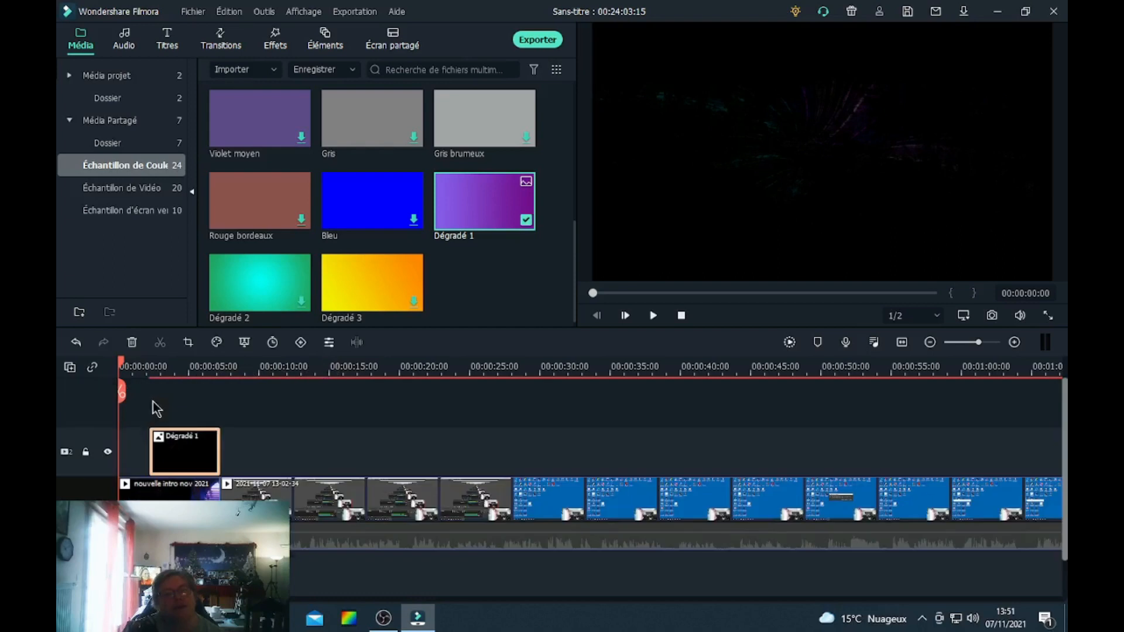
Resize the gradient clip into a thin band along the bottom of the frame.
double_click(187, 454)
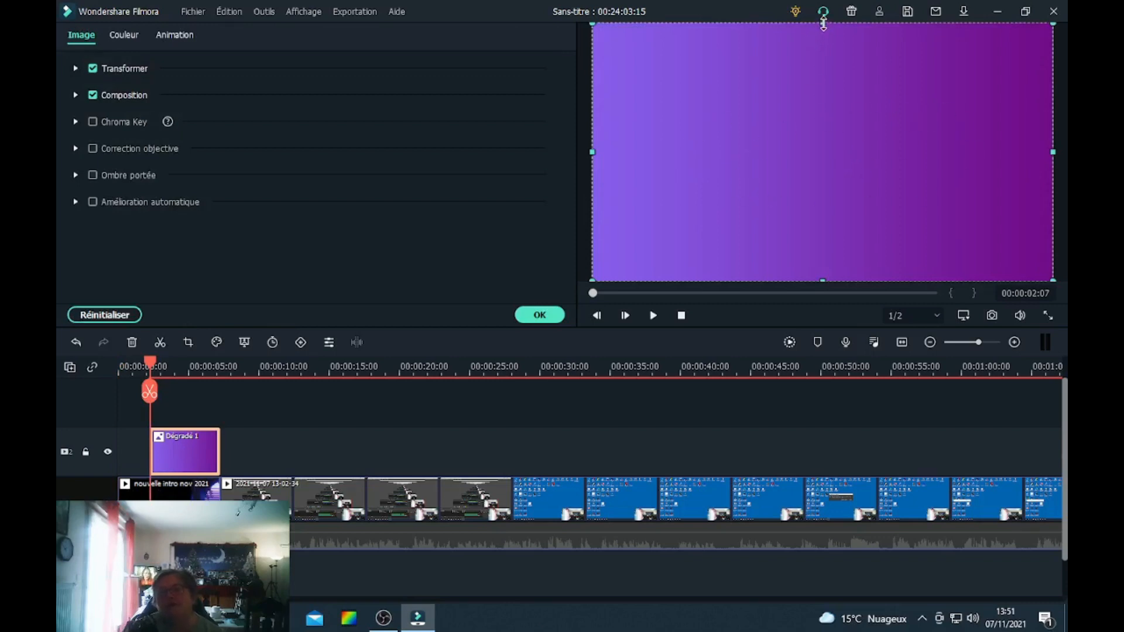
left_click_drag(823, 23, 842, 251)
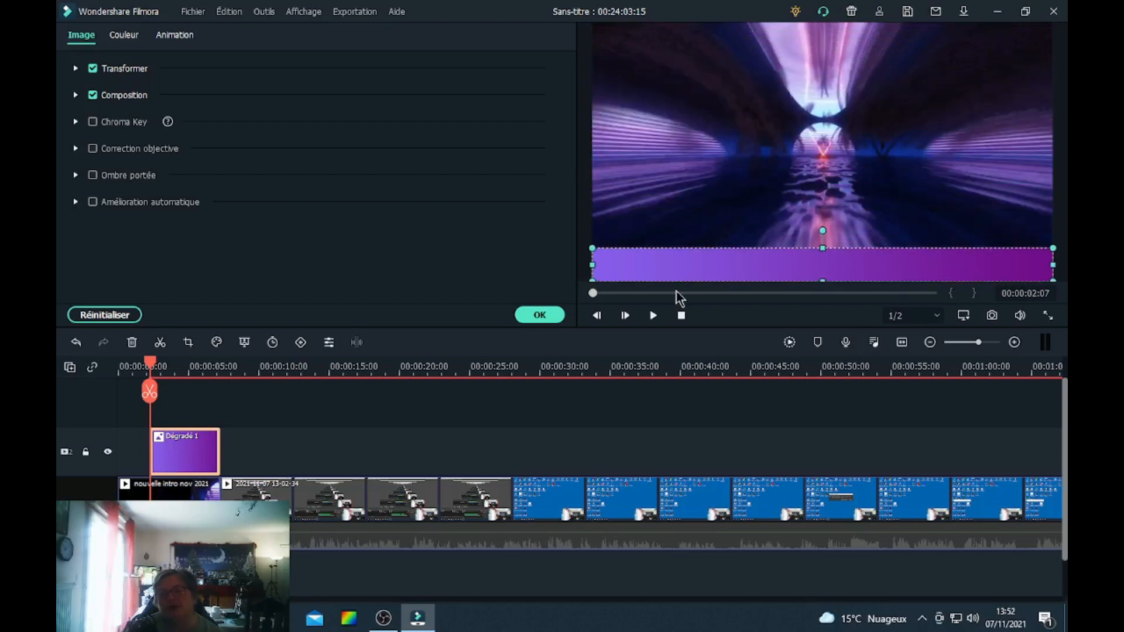
left_click(540, 316)
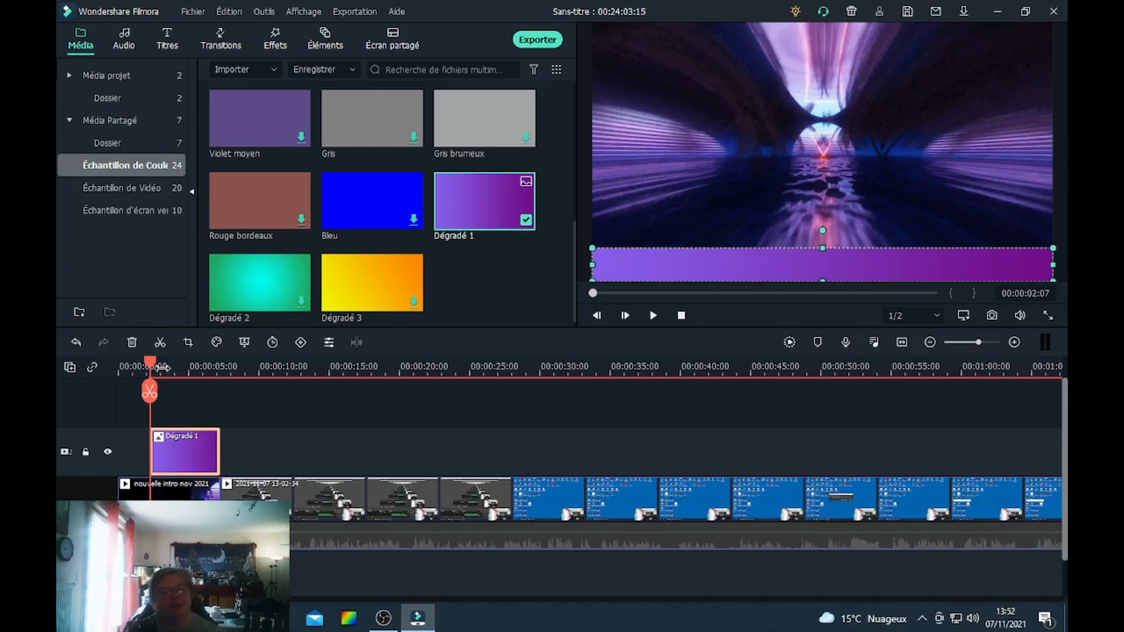
Open the gradient clip's custom animation and set a keyframe at its start with scale 0%.
double_click(180, 448)
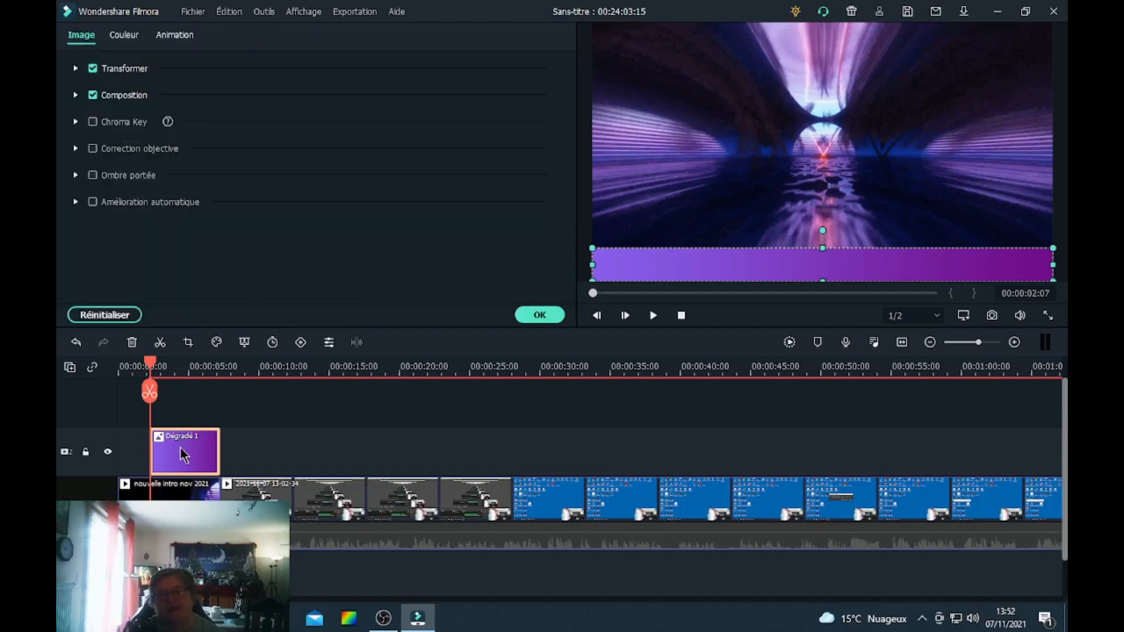
left_click(174, 36)
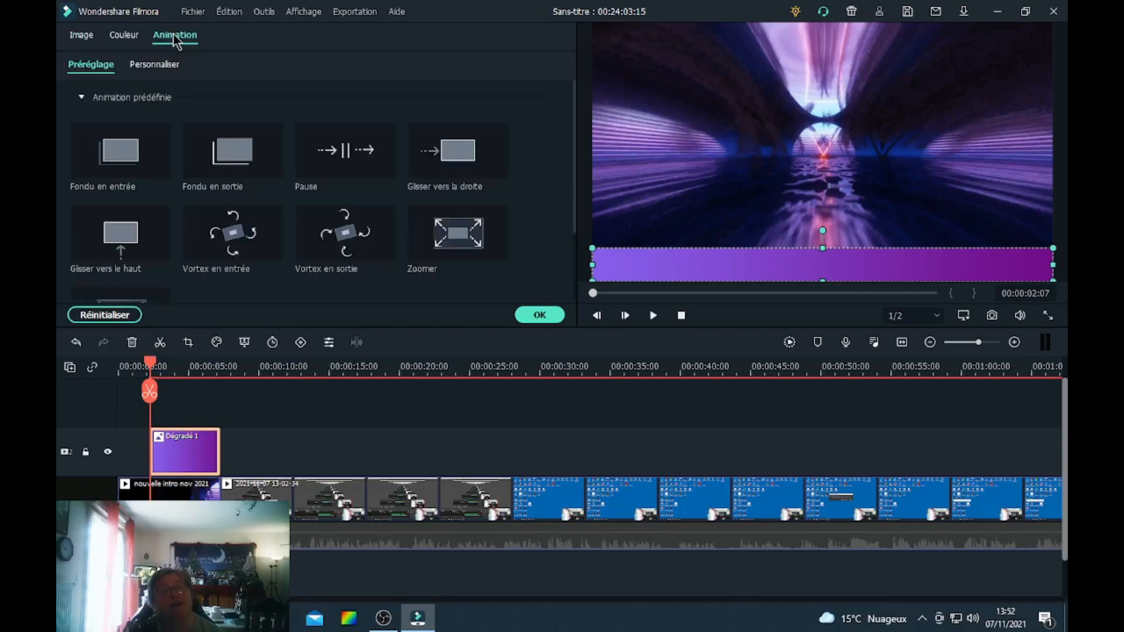
left_click(159, 66)
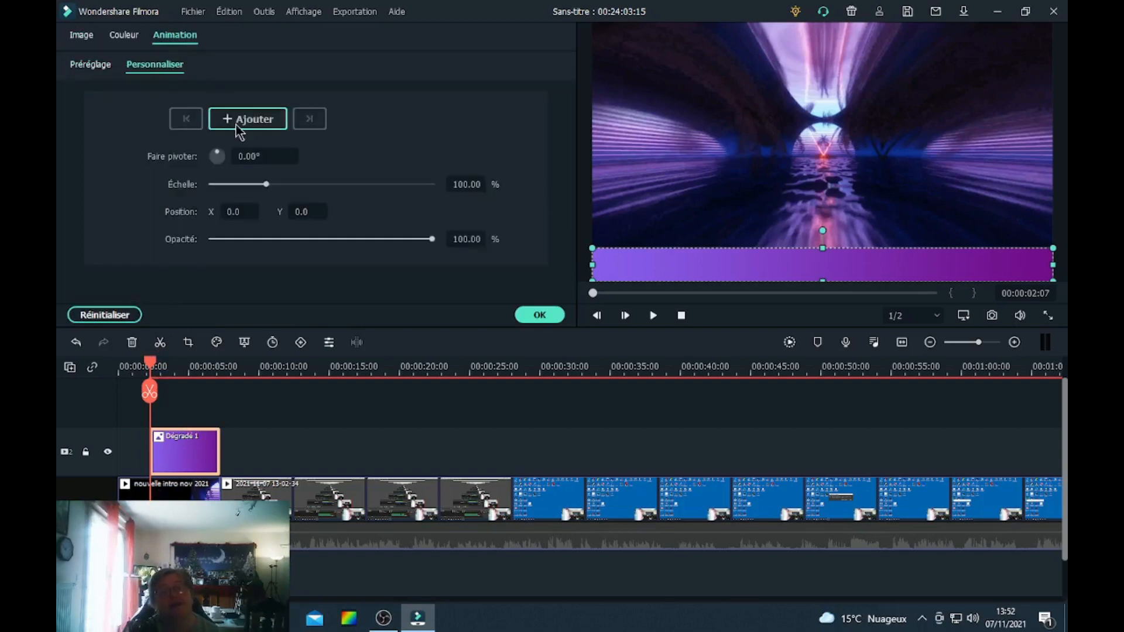
left_click_drag(267, 184, 186, 193)
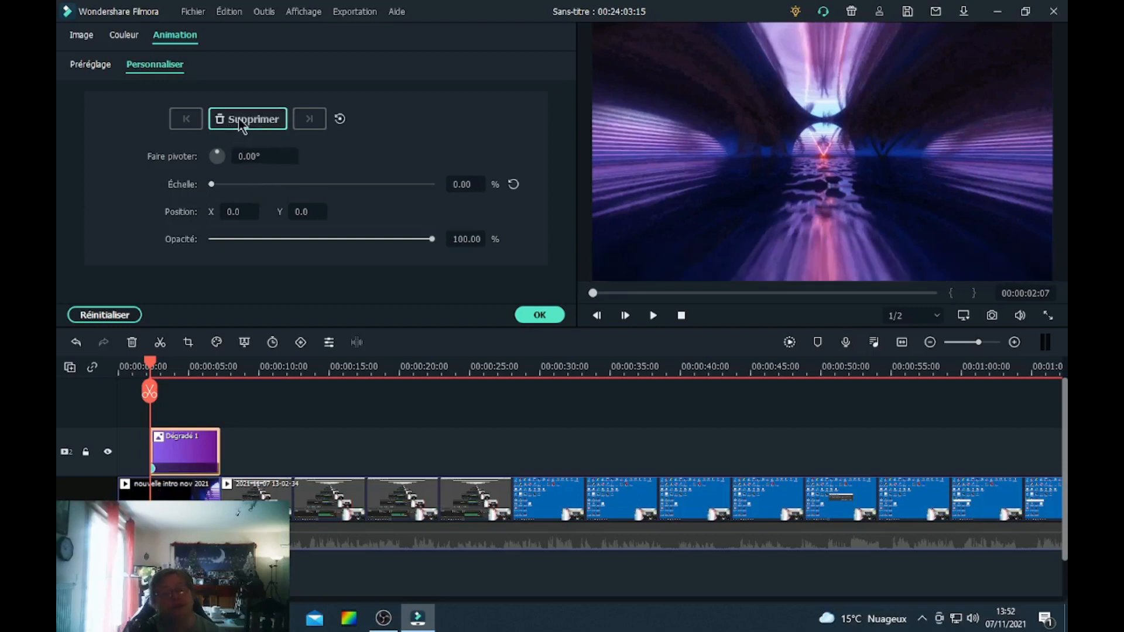
Add a keyframe on the gradient about a second later with scale set to 100%.
left_click_drag(149, 365, 174, 367)
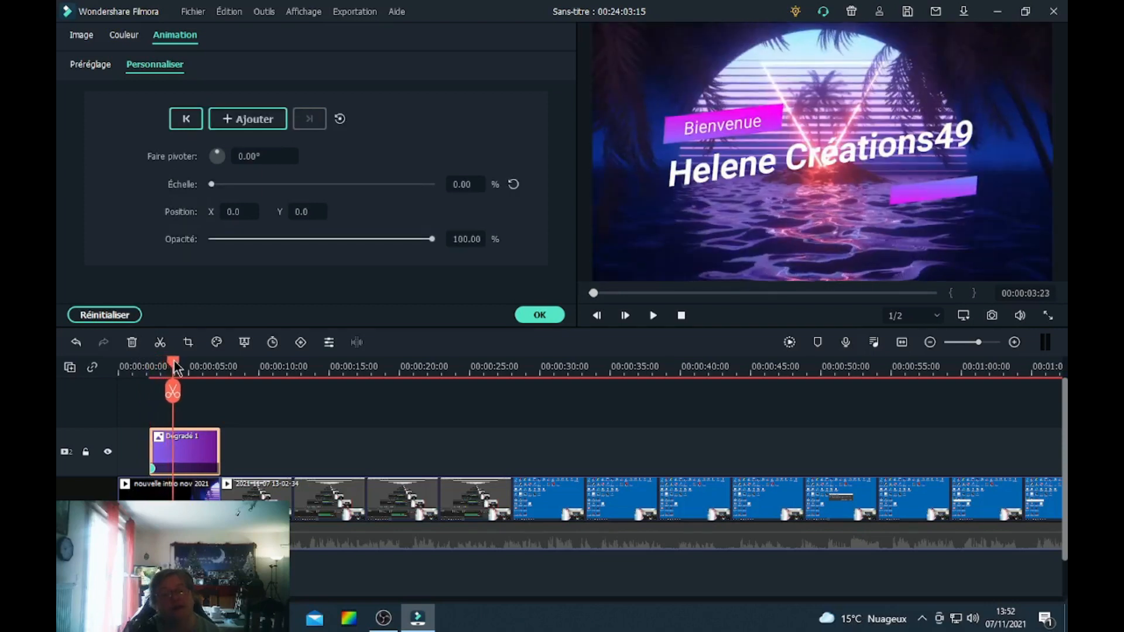
left_click(243, 129)
left_click(462, 185)
type("10")
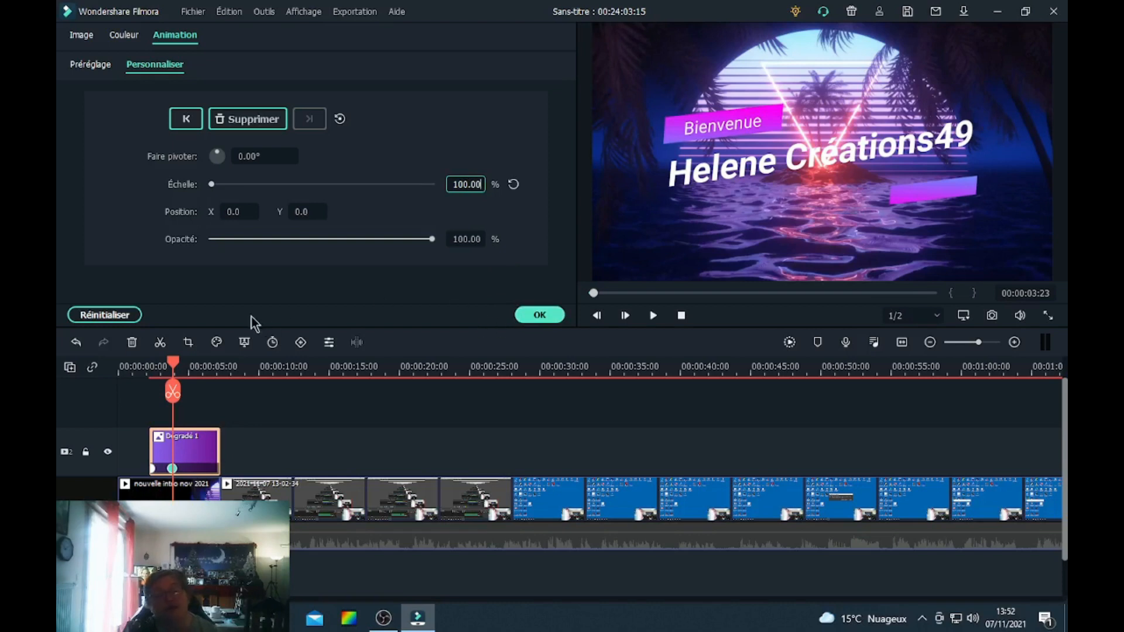
Add a keyframe near the gradient clip's end with scale 0% and confirm the animation.
left_click_drag(174, 368, 203, 364)
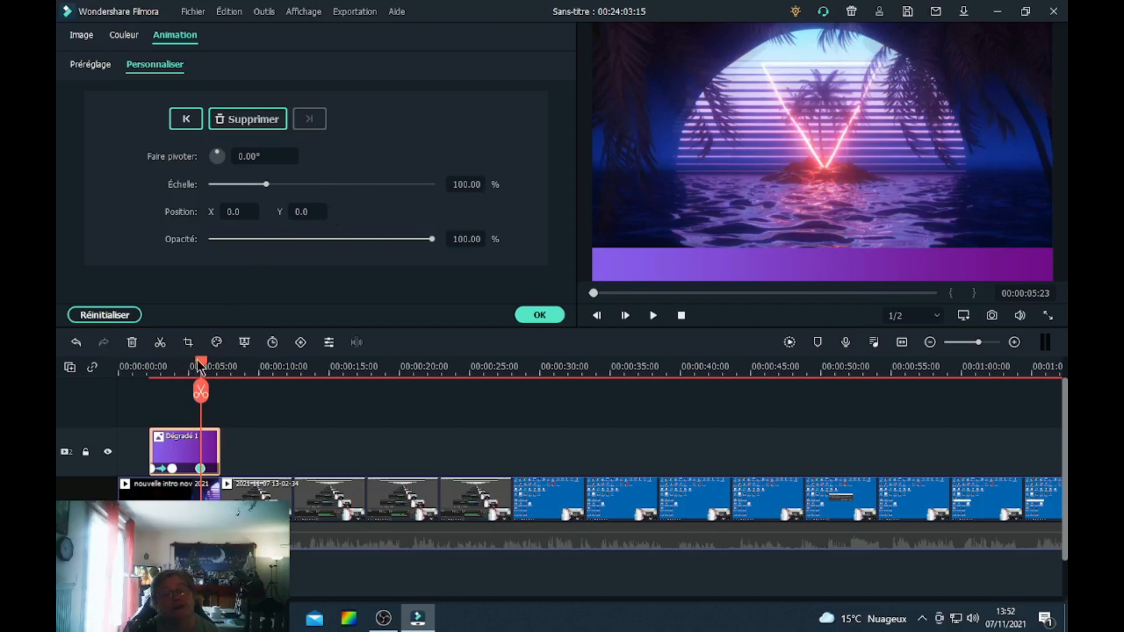
left_click_drag(200, 367, 222, 369)
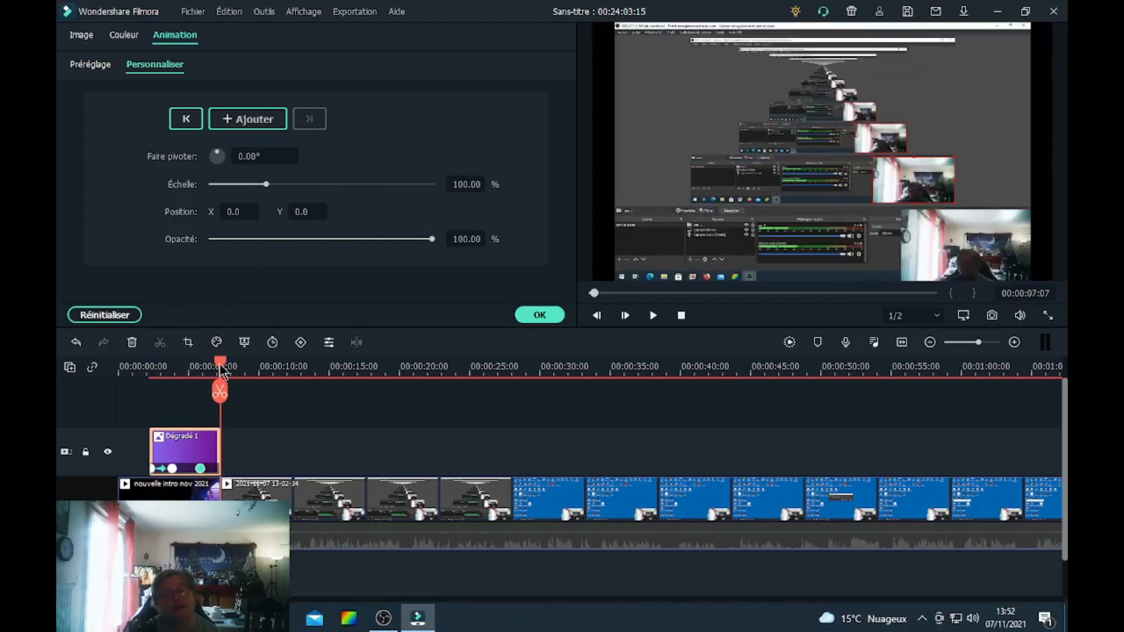
key("Left")
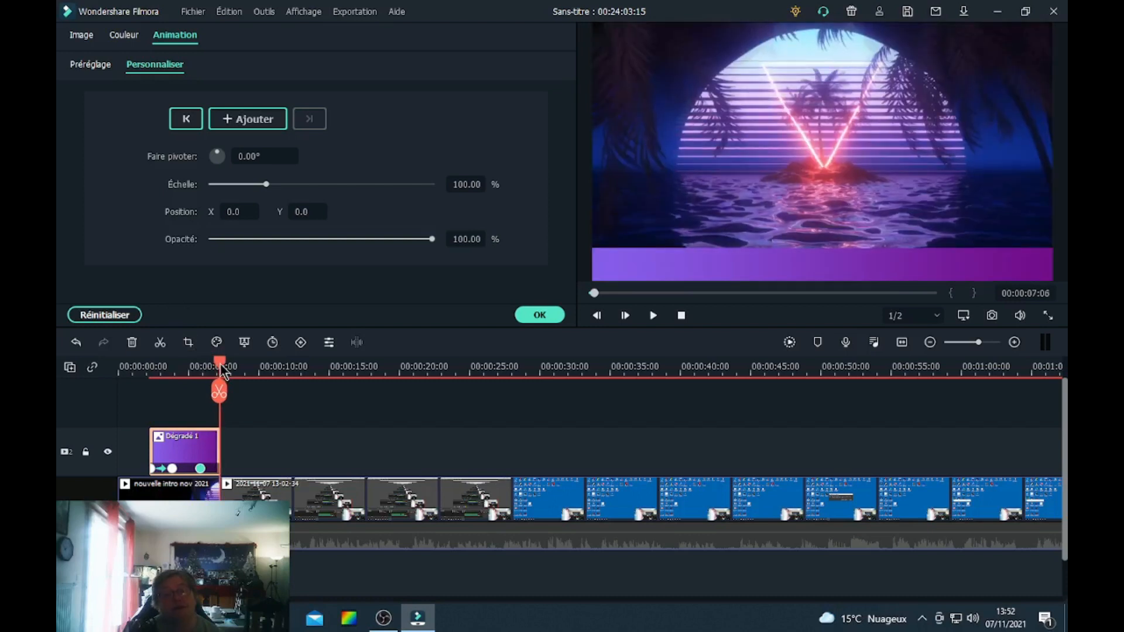
left_click(256, 129)
left_click_drag(266, 185, 181, 196)
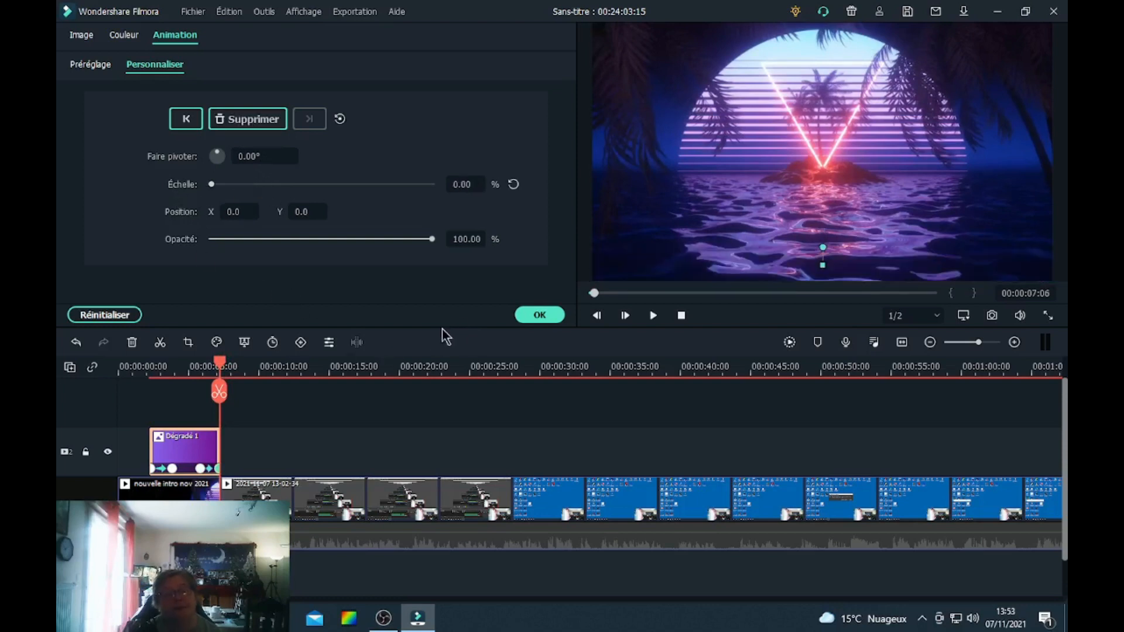
left_click(539, 315)
Play back the start of the timeline to preview the gradient banner animation.
left_click_drag(223, 372, 120, 384)
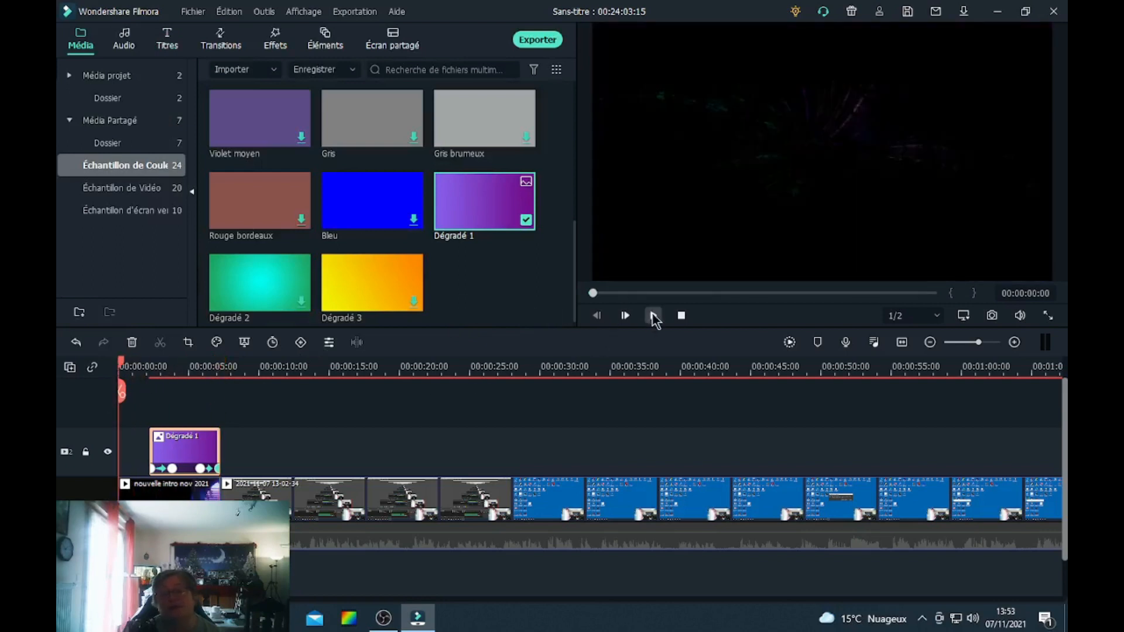
left_click(654, 316)
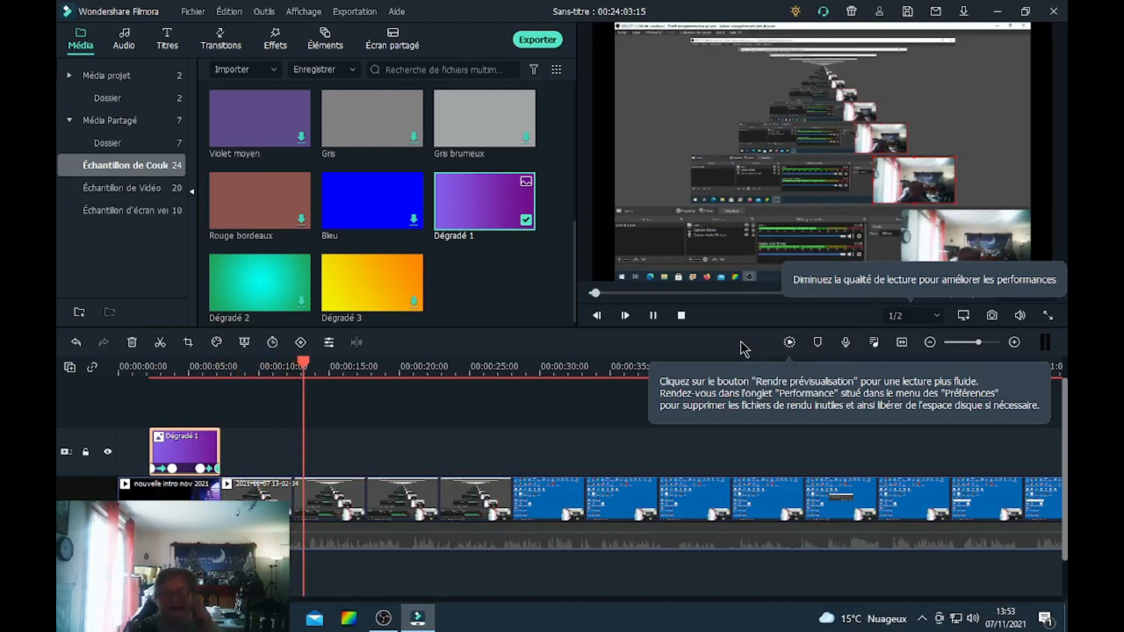
left_click(653, 316)
left_click_drag(334, 366, 133, 366)
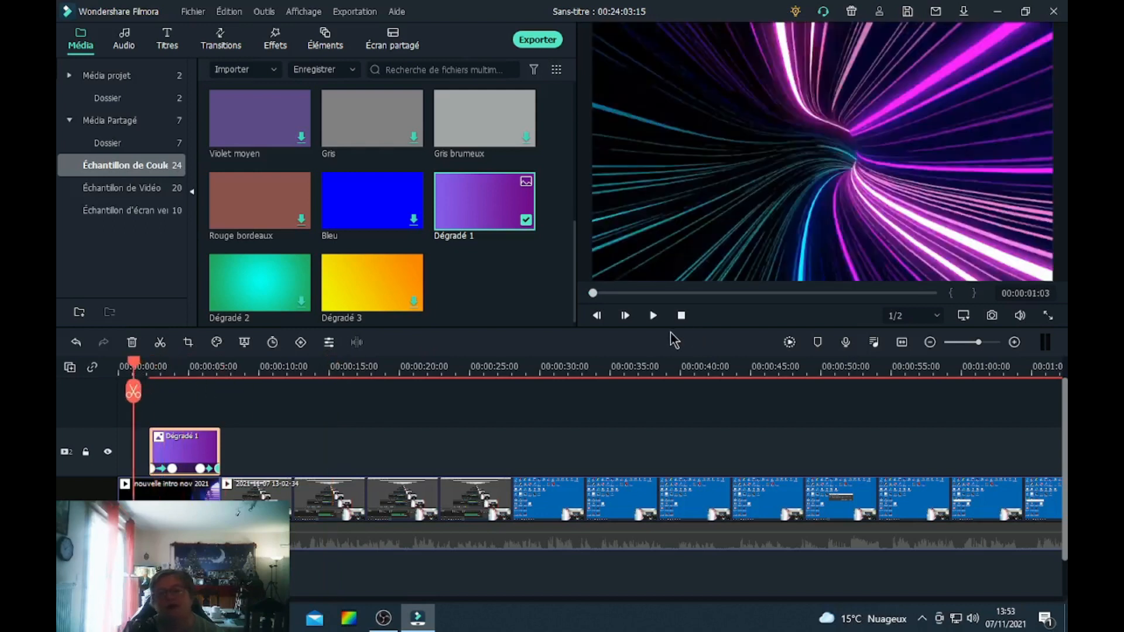
left_click(653, 316)
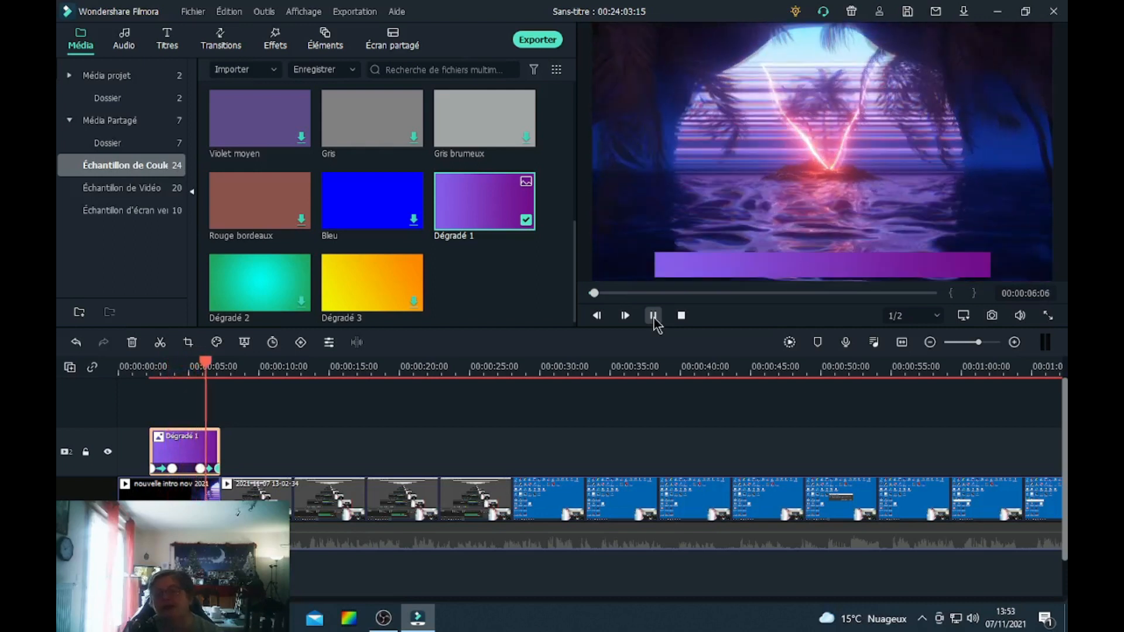
left_click(654, 316)
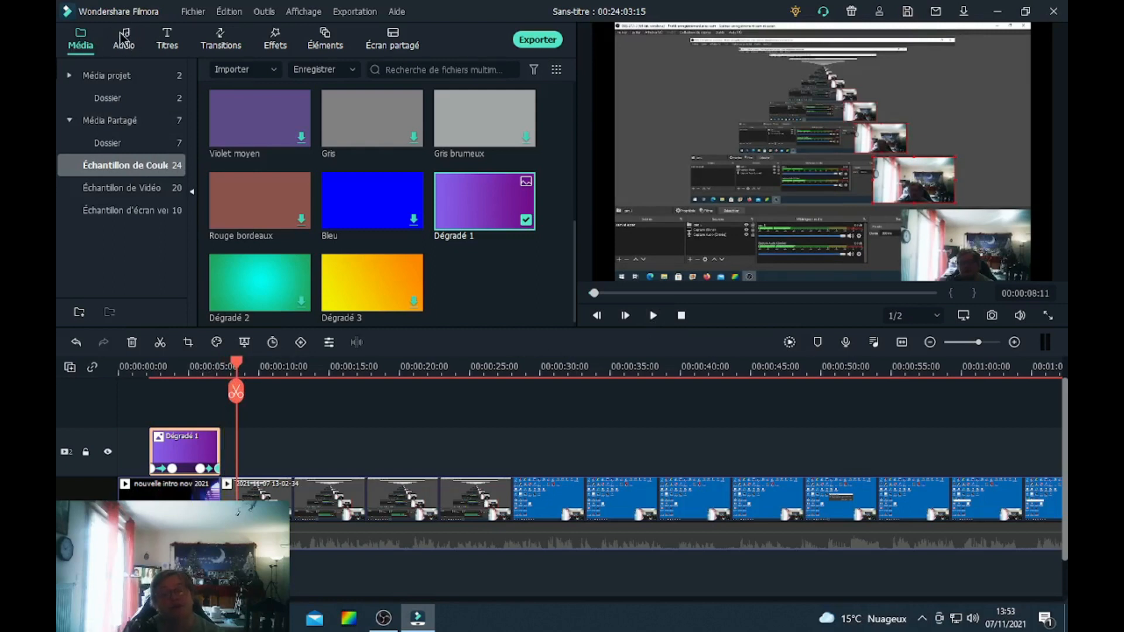
Place the Basique 6 title from the favourite titles on a new track above the gradient at the start.
left_click(169, 42)
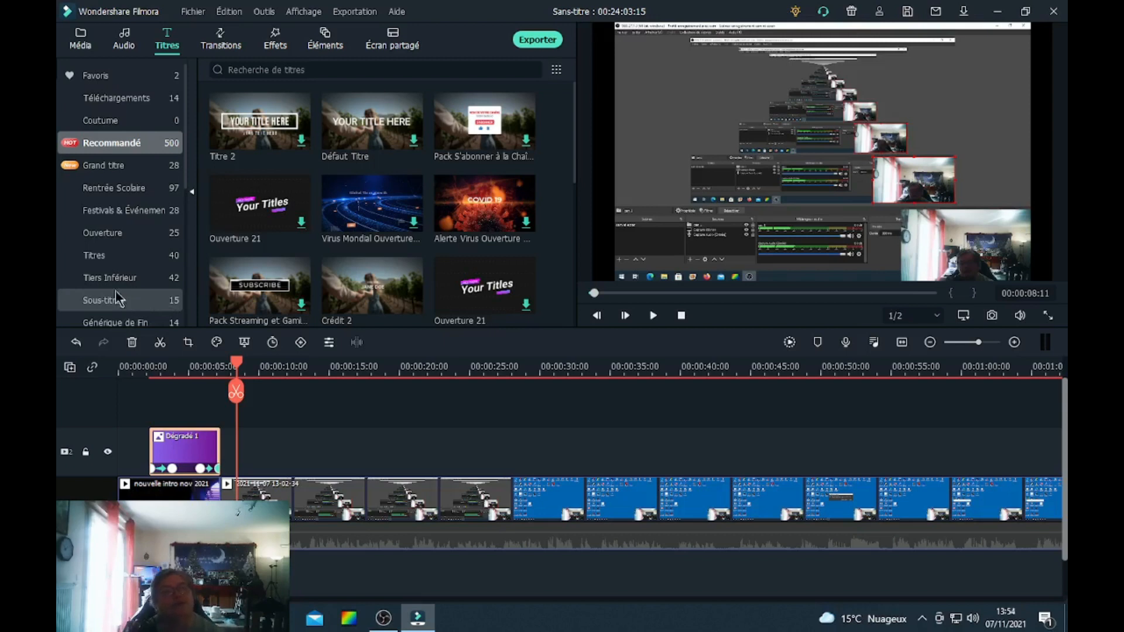
left_click(117, 75)
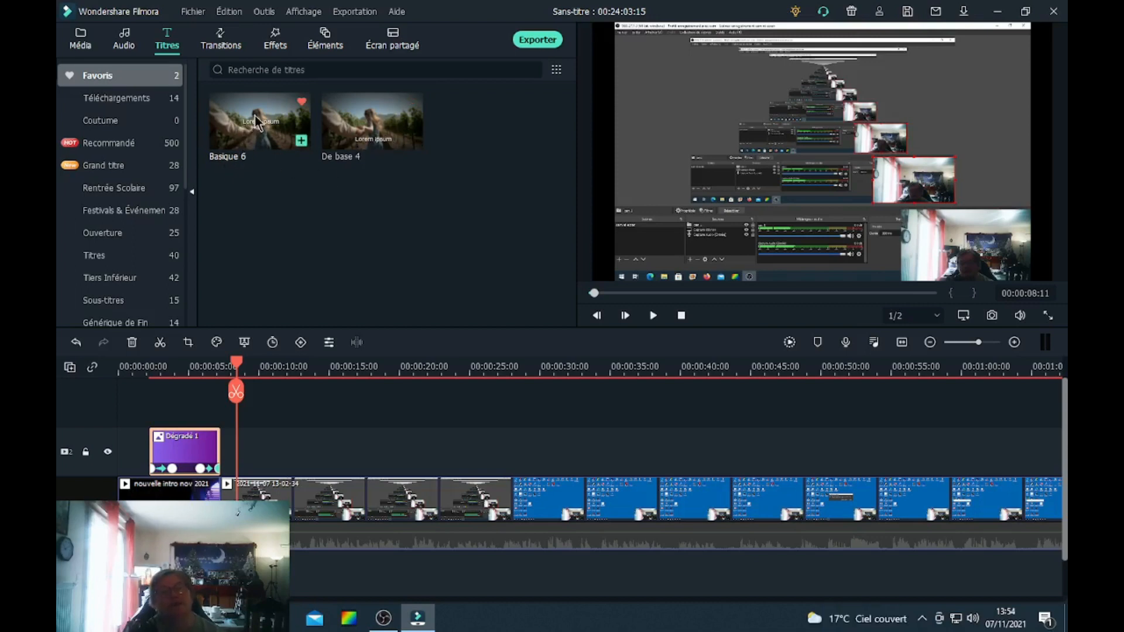
left_click_drag(255, 115, 152, 402)
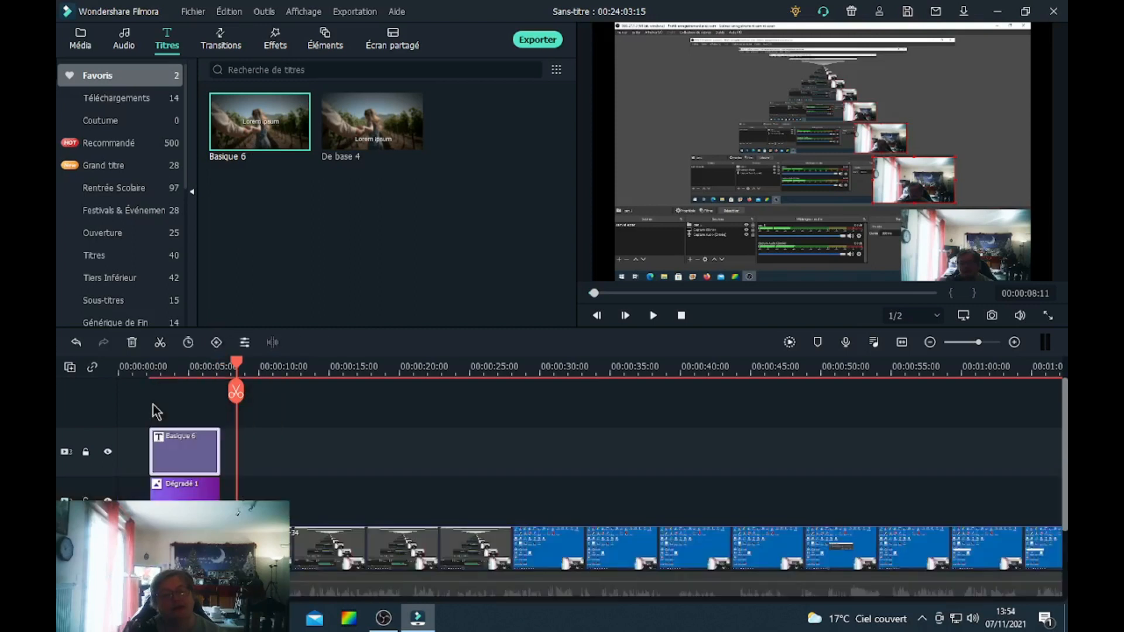
Replace the title text with "Présentation de Filmora X".
double_click(181, 448)
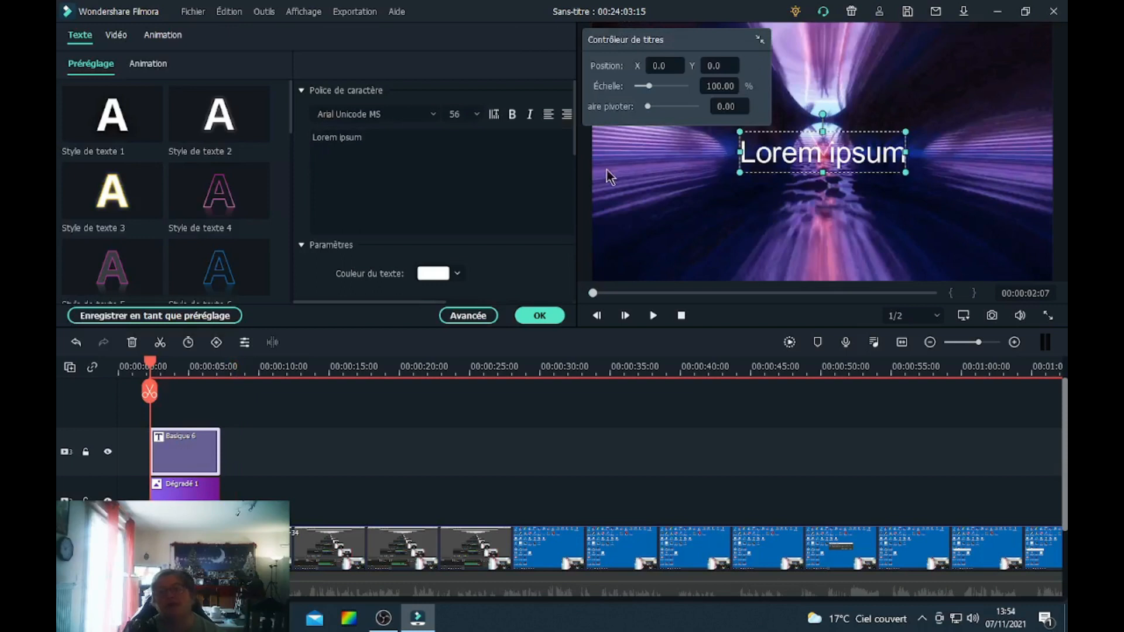
left_click(393, 147)
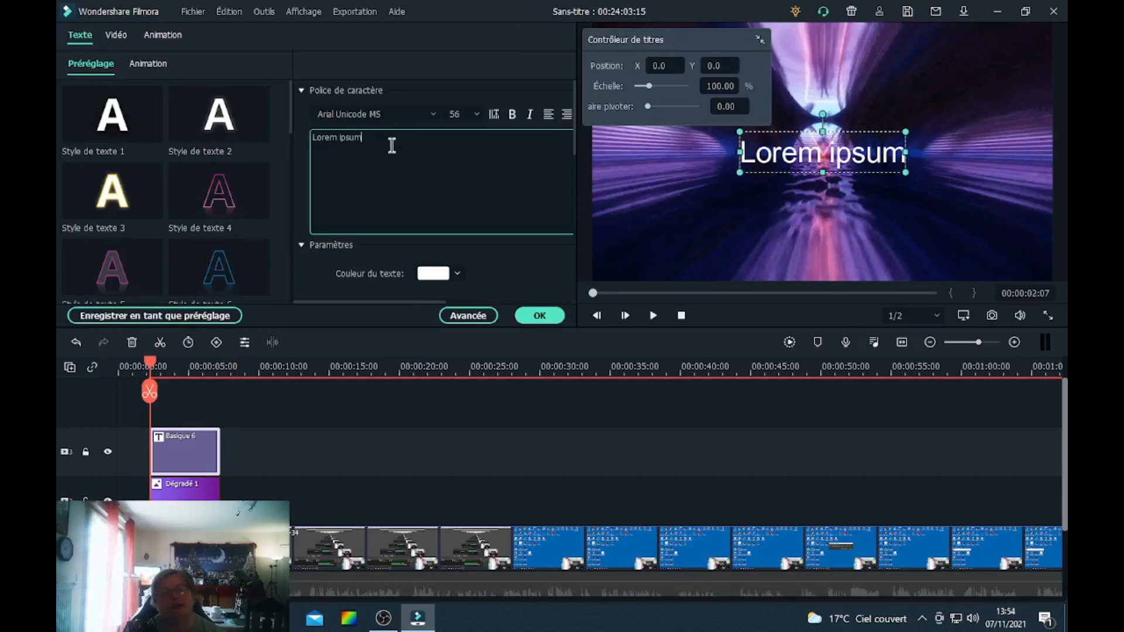
key("ctrl+a")
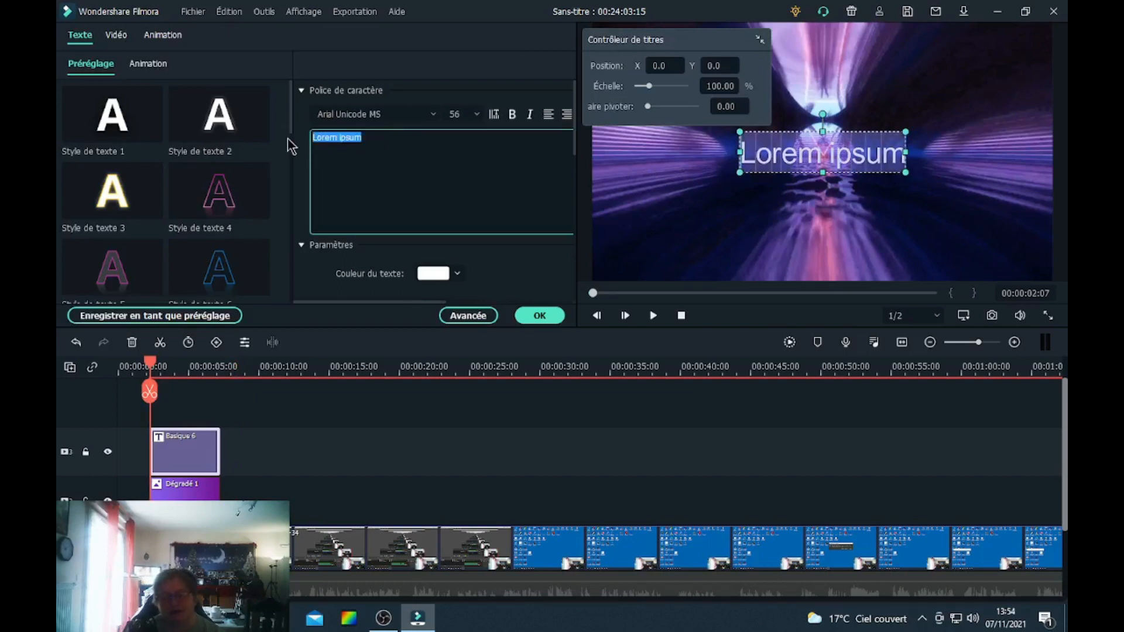
type("Pré")
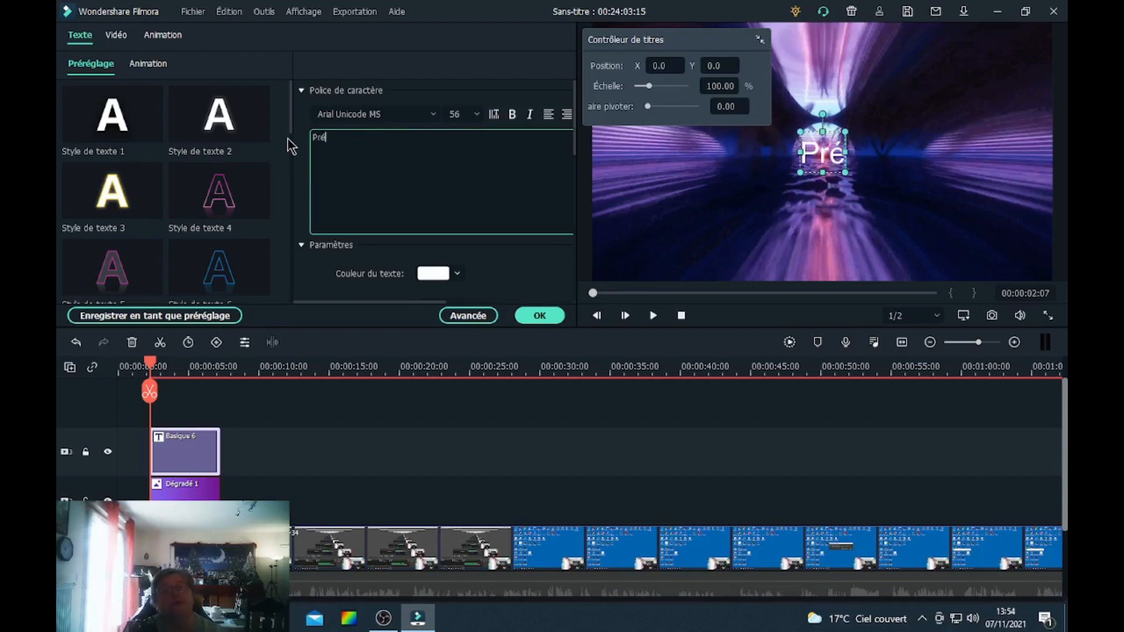
type("sentation")
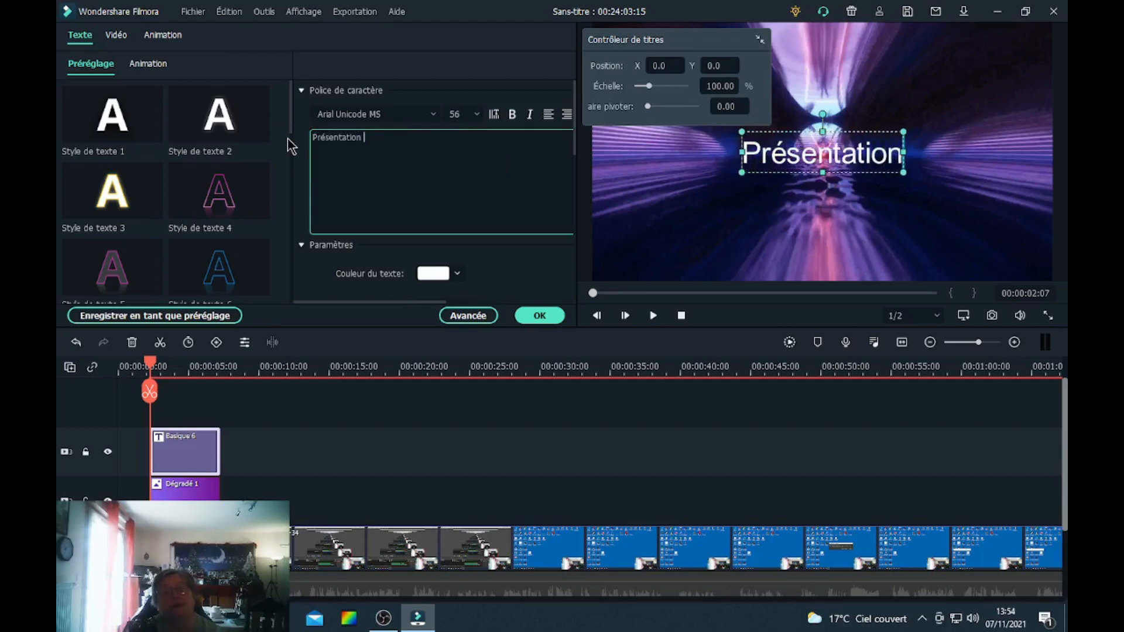
type(" de Fi")
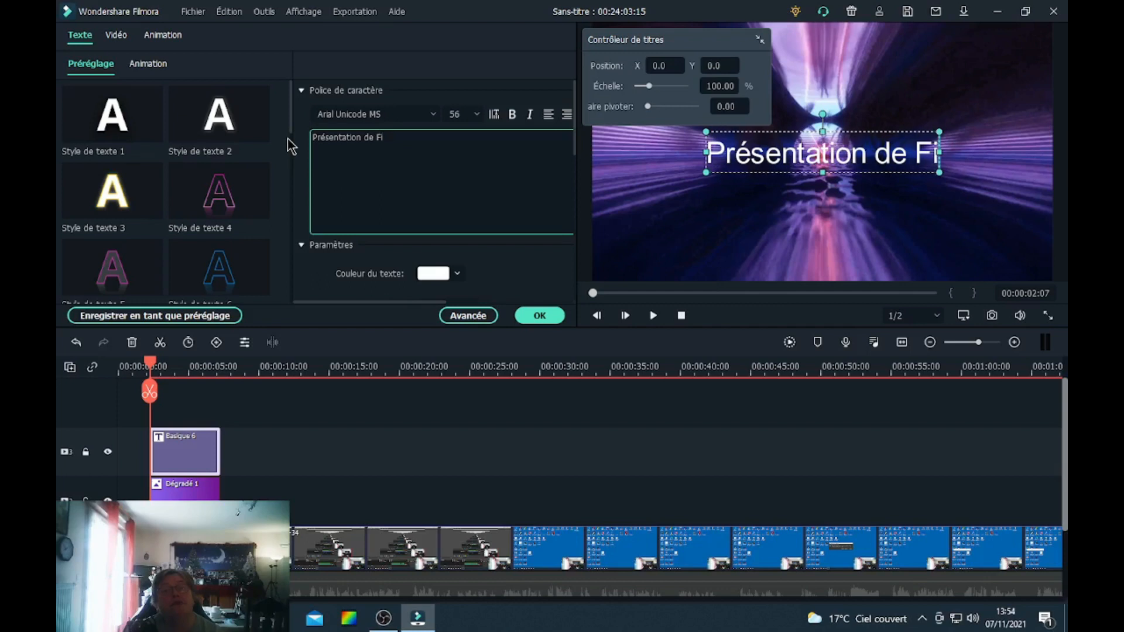
type("lmora ")
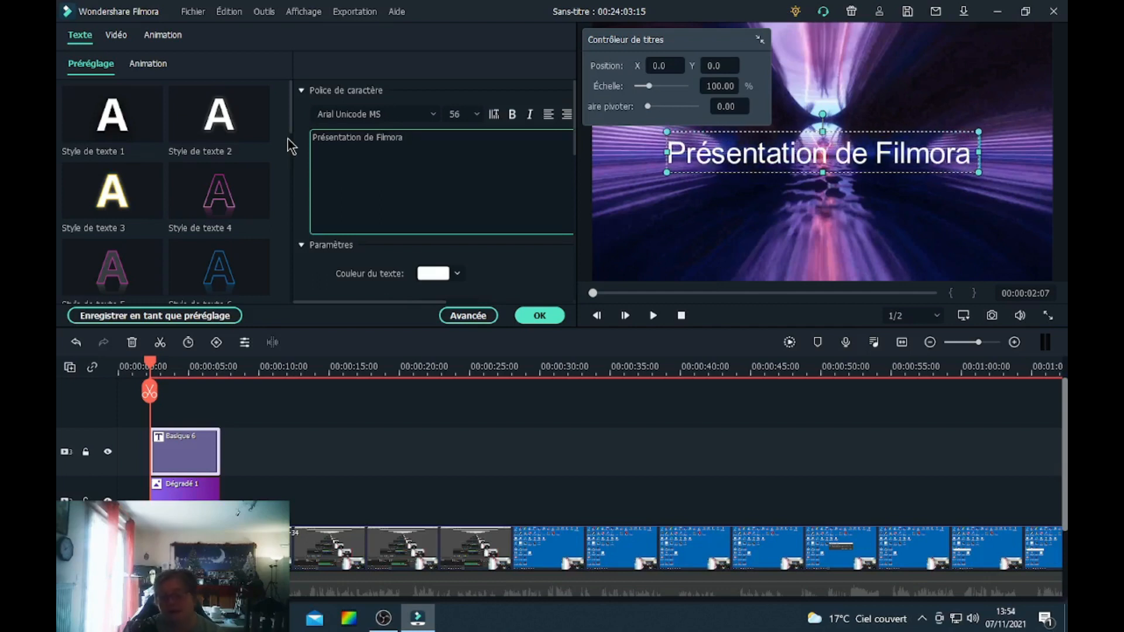
type("X")
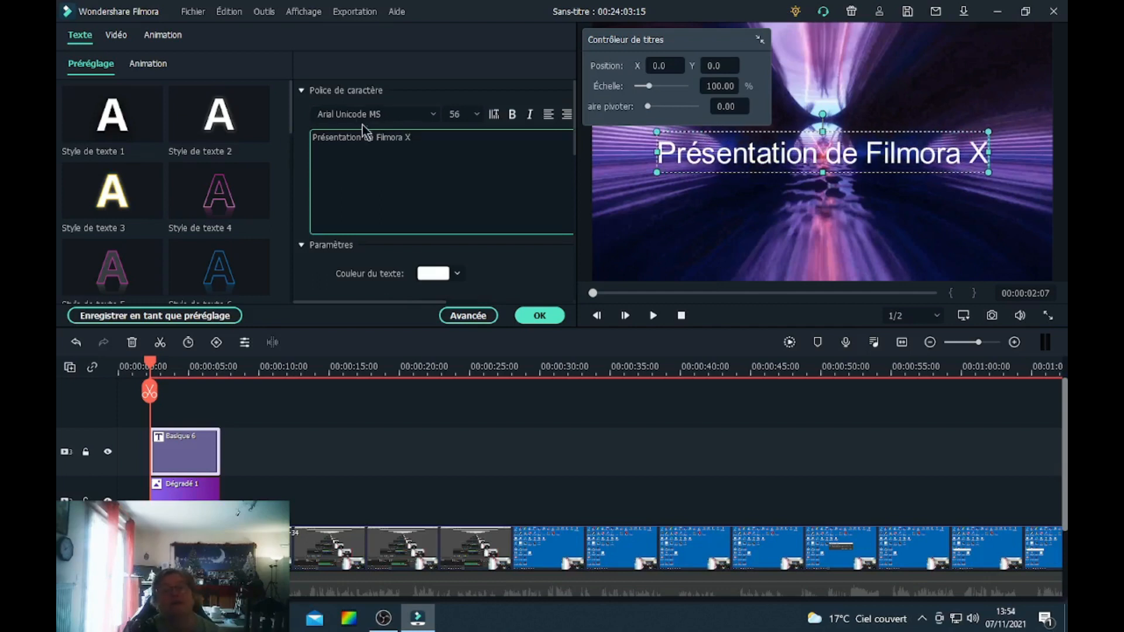
Set the title's font size to 40.
left_click_drag(412, 141, 312, 141)
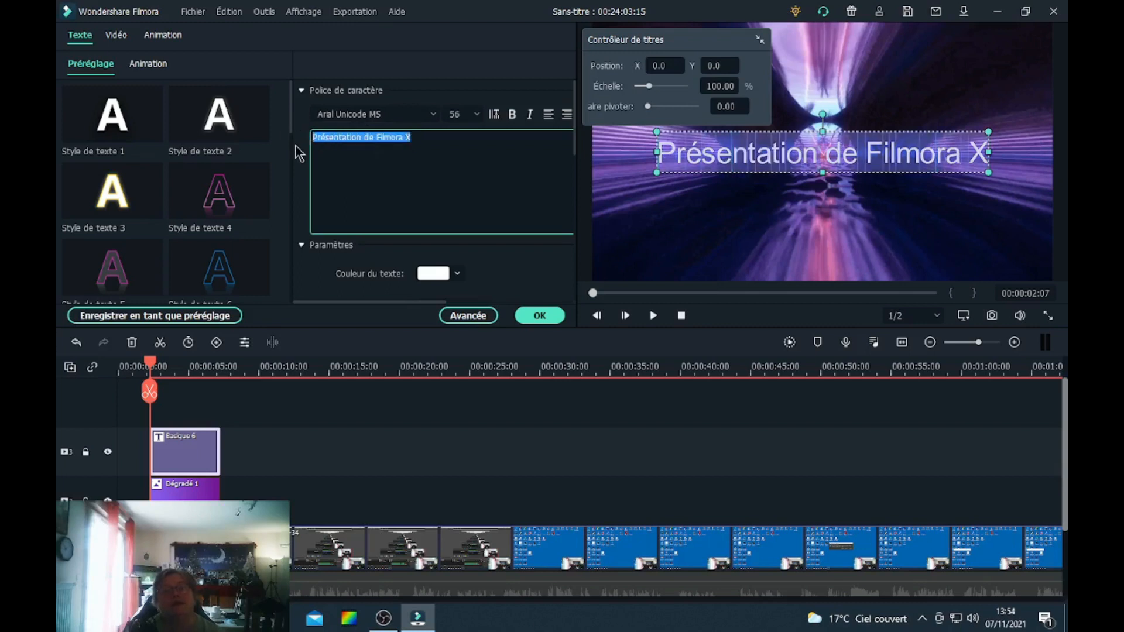
left_click(474, 114)
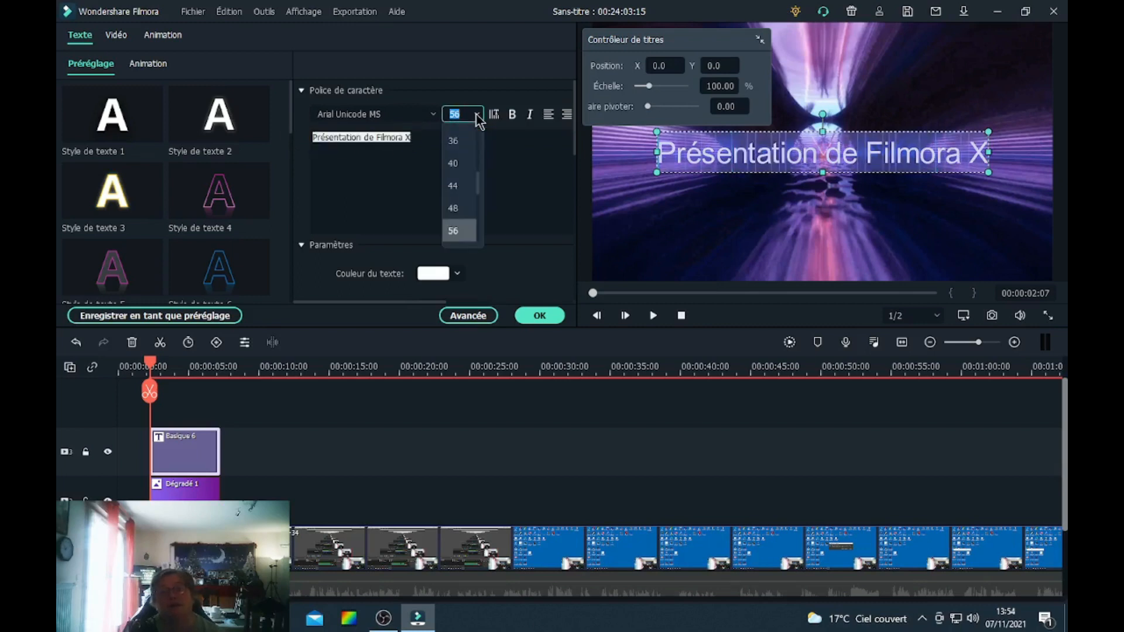
left_click(466, 173)
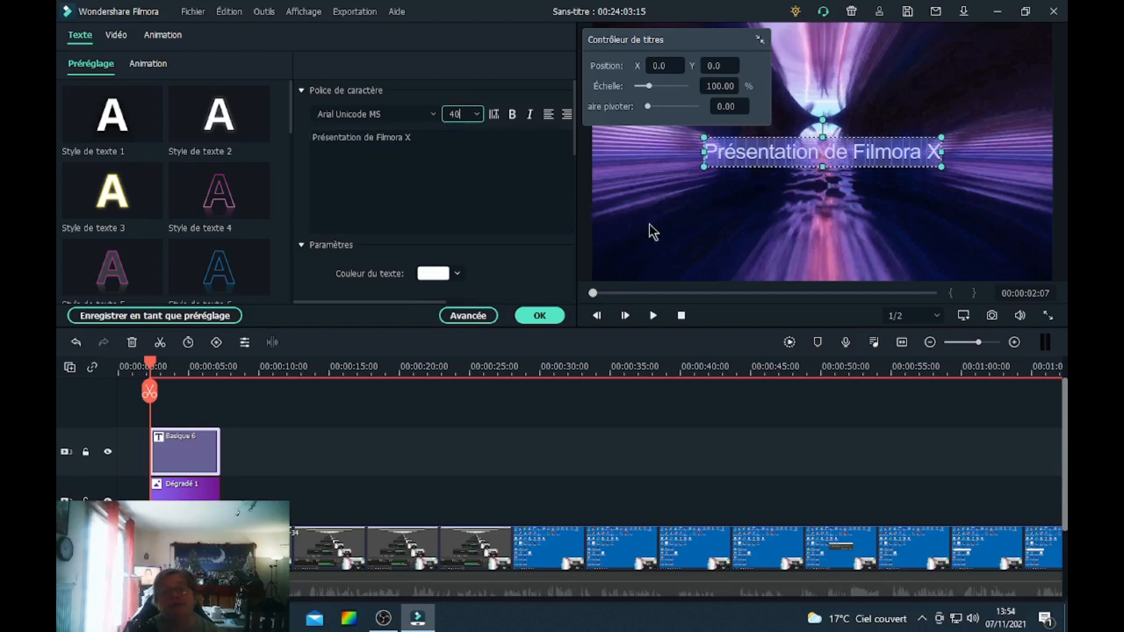
Apply the Style ondulé text animation to the title and confirm.
left_click(150, 62)
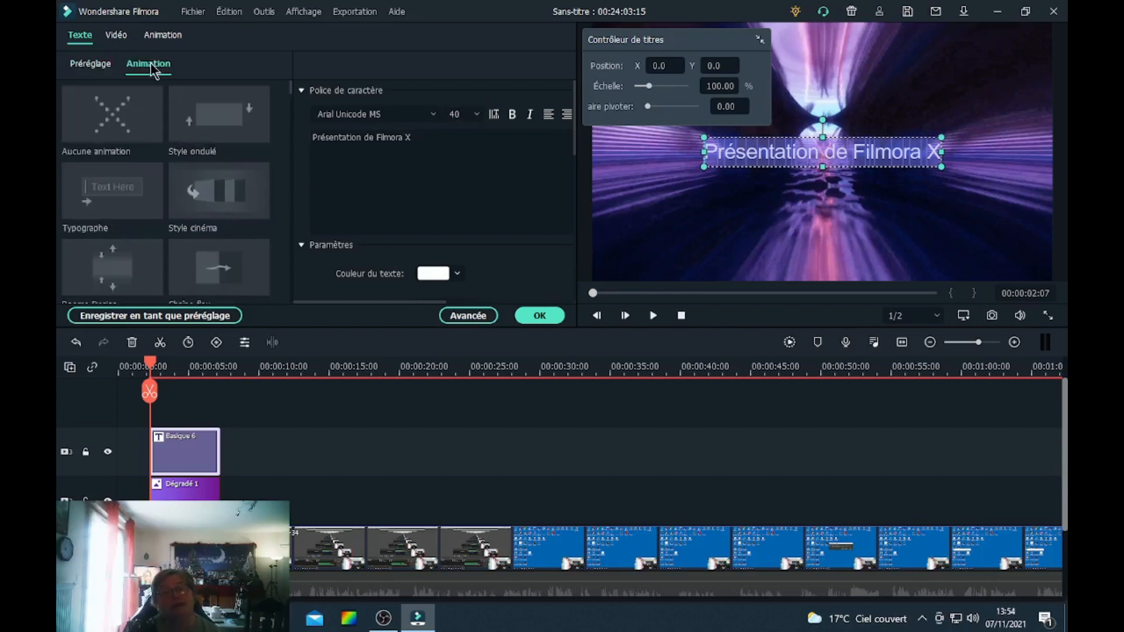
left_click(213, 114)
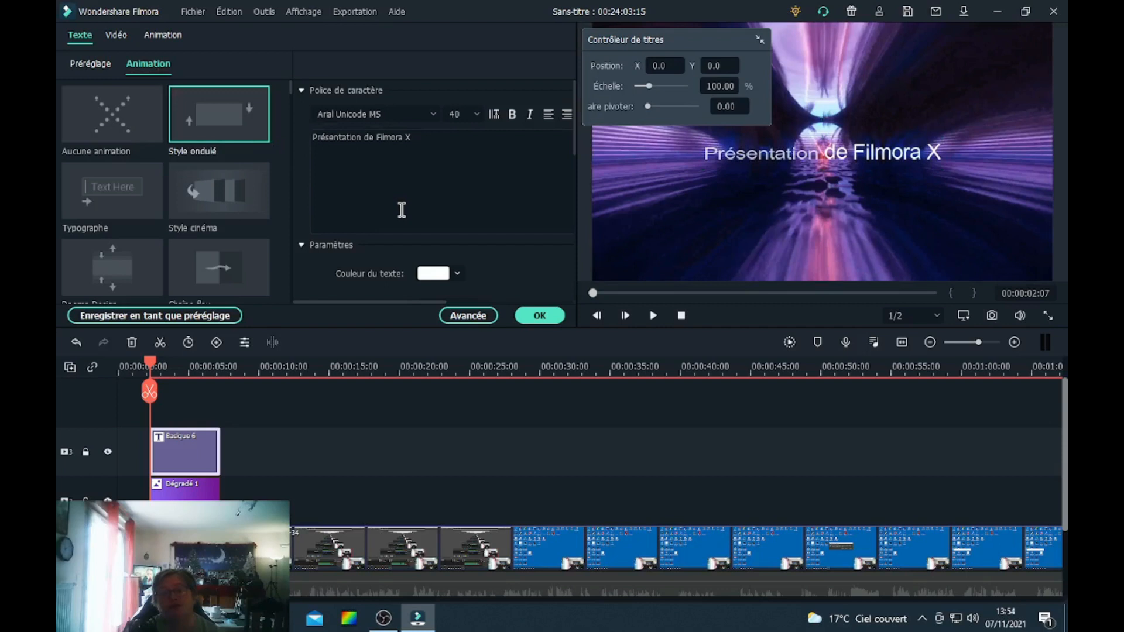
left_click(540, 318)
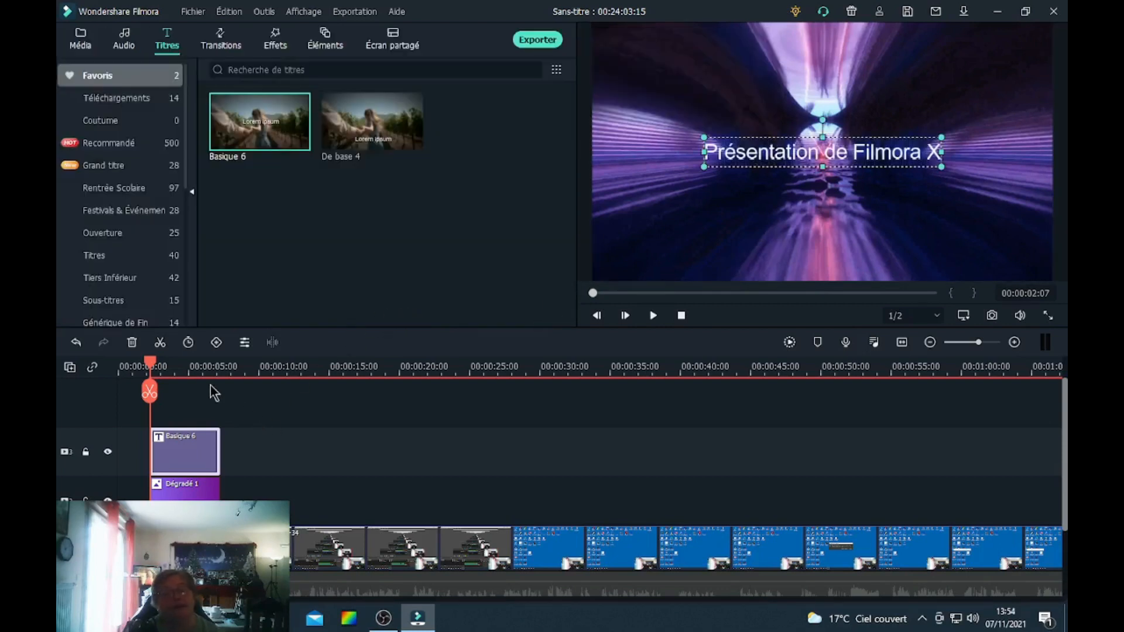
Move the title down onto the gradient band at the bottom of the frame.
left_click_drag(150, 369, 185, 369)
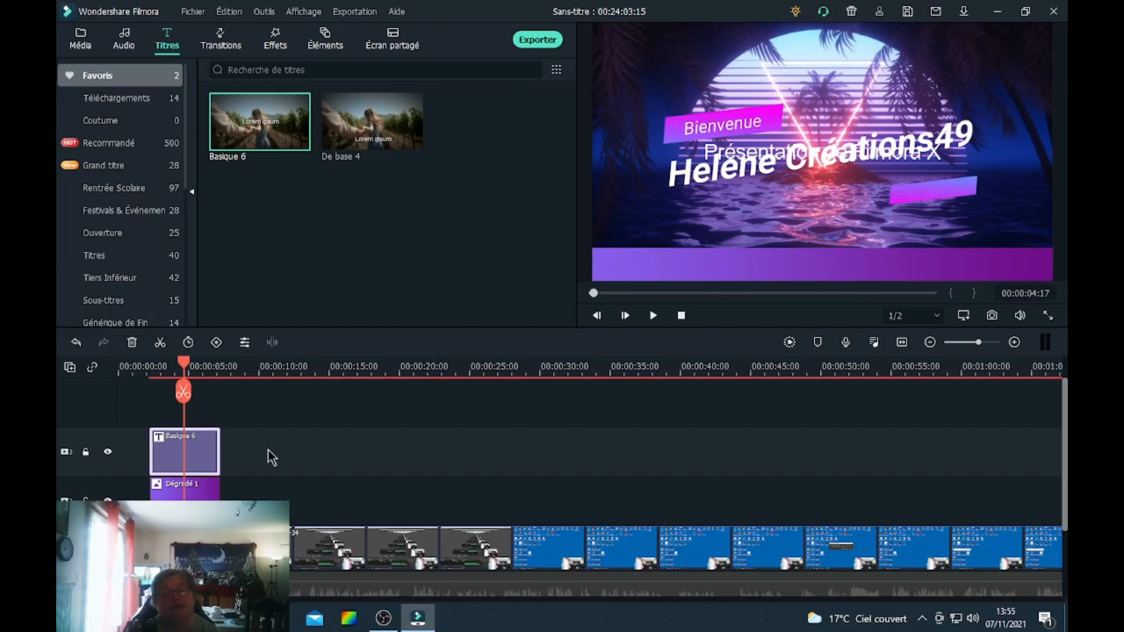
double_click(188, 460)
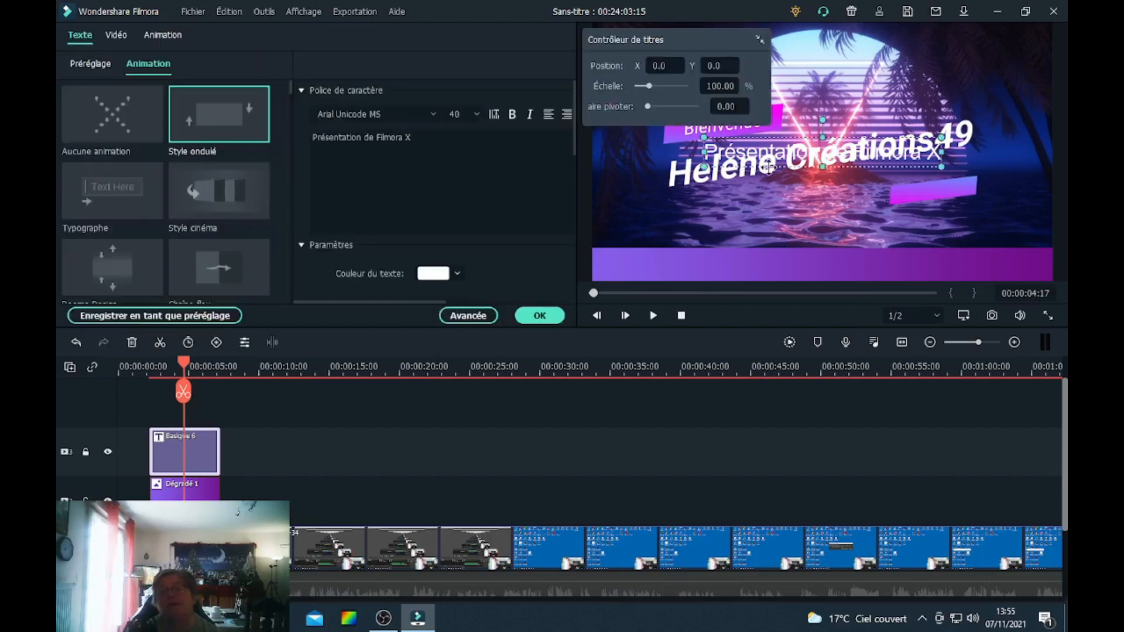
left_click_drag(757, 142, 759, 254)
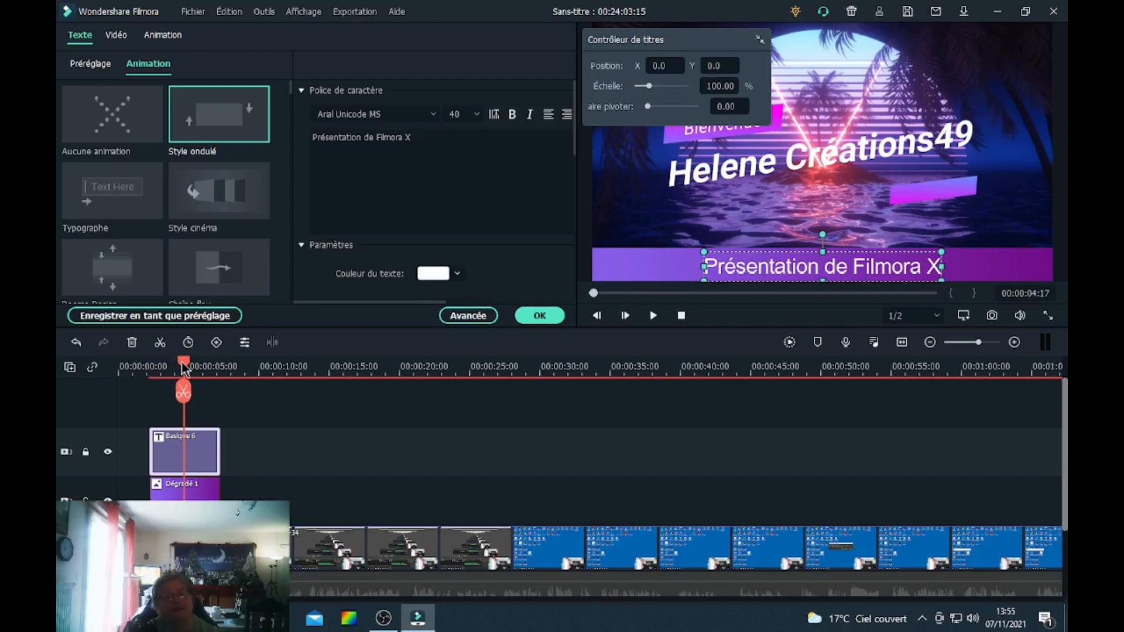
Confirm the title settings and play the project preview from the start.
left_click_drag(184, 369, 122, 367)
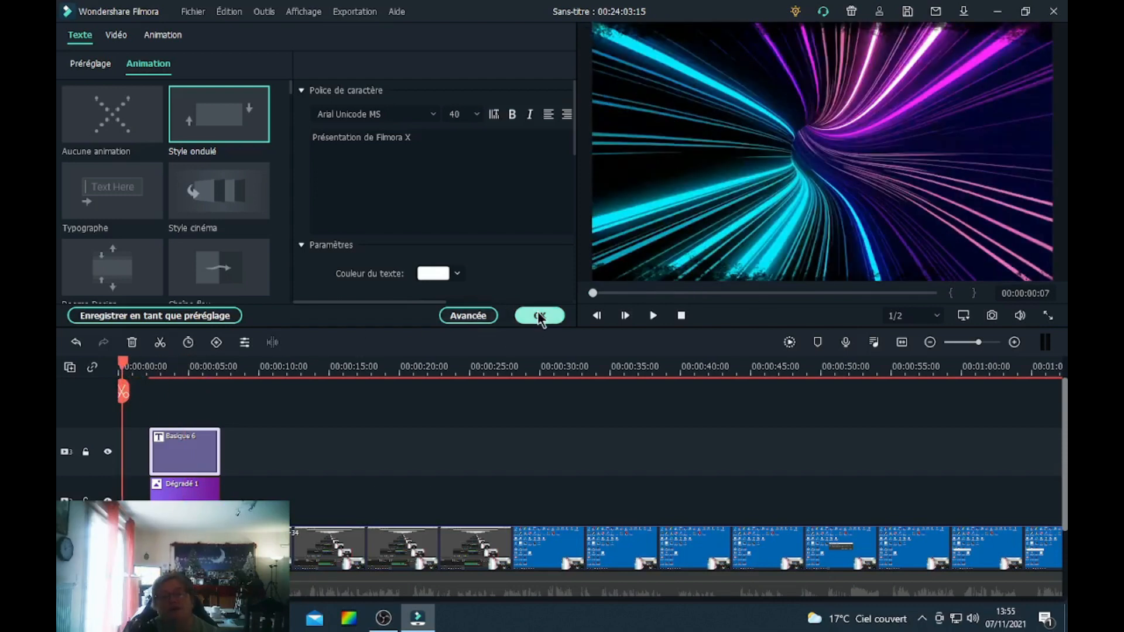
left_click(539, 316)
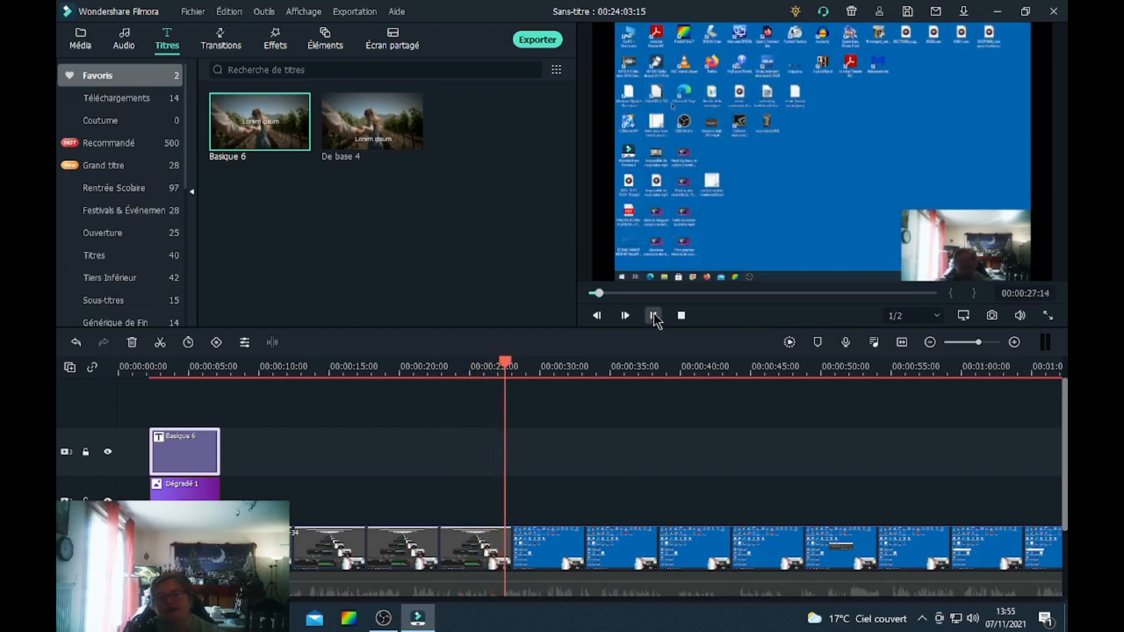
left_click(654, 316)
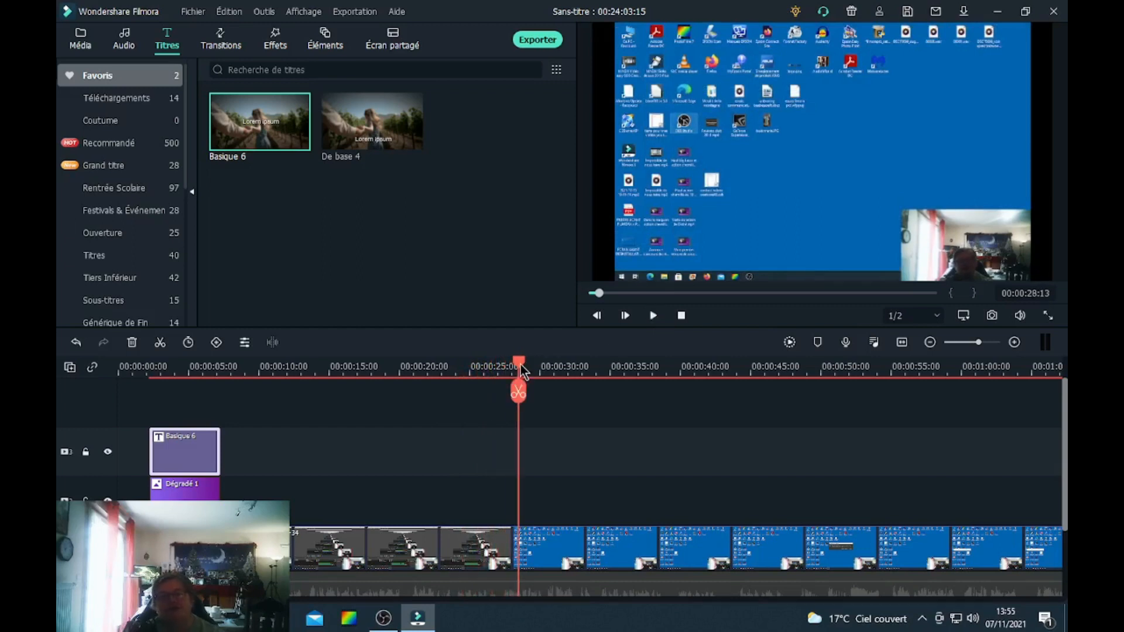
Cut out the section of the screen recording between about 00:00:15 and 00:00:30.
left_click_drag(521, 371, 336, 374)
left_click_drag(322, 375, 344, 375)
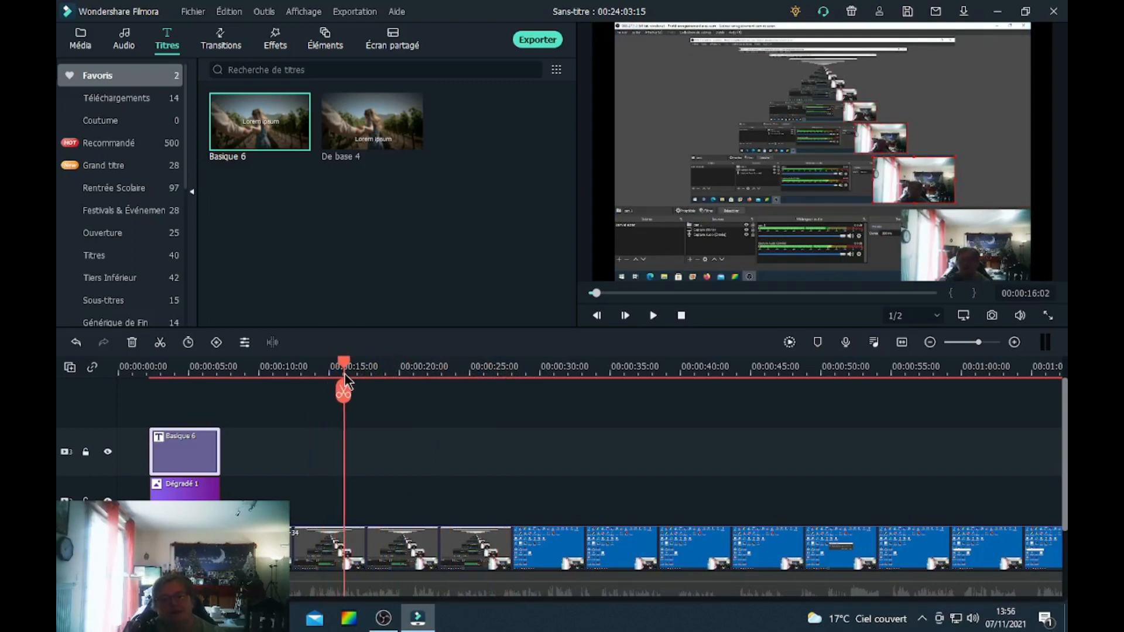
left_click_drag(344, 407, 330, 550)
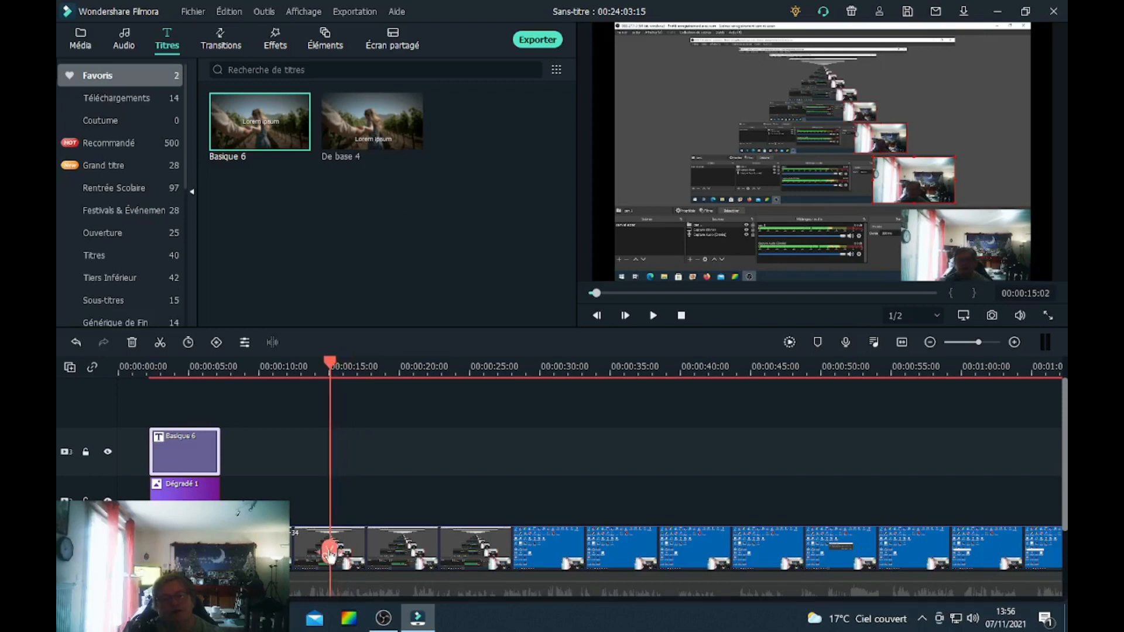
left_click(331, 552)
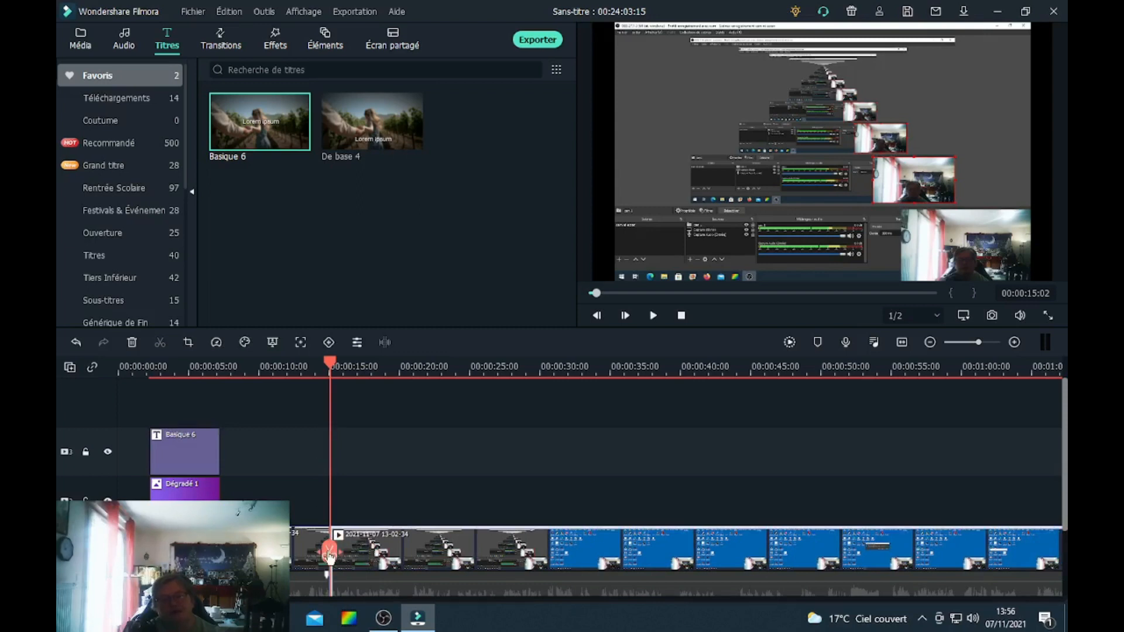
left_click_drag(332, 369, 550, 398)
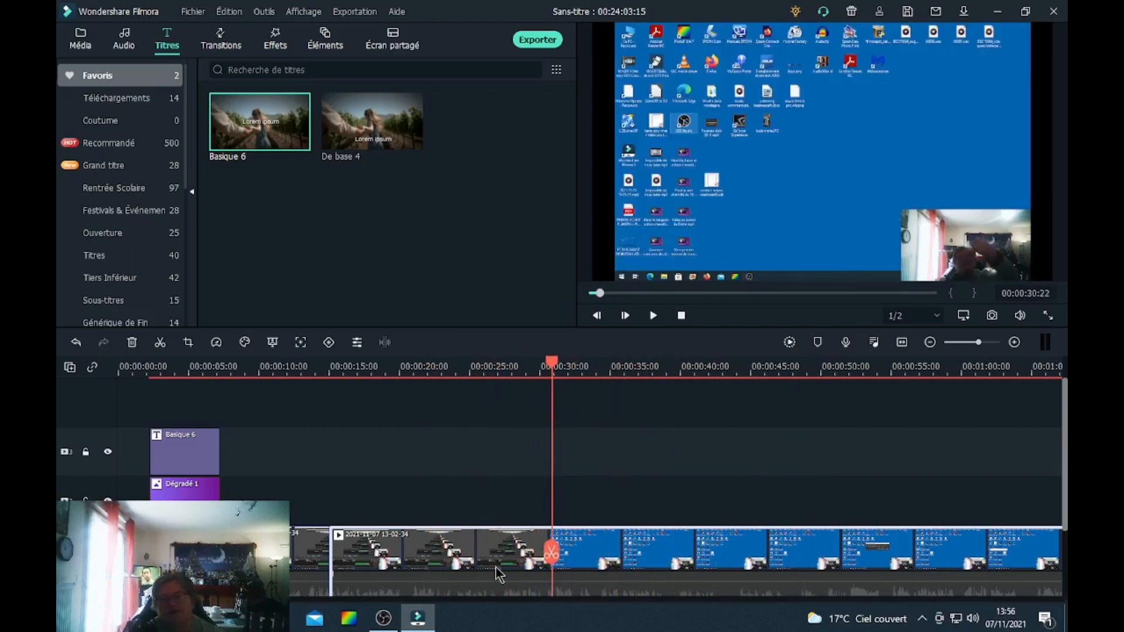
left_click(551, 553)
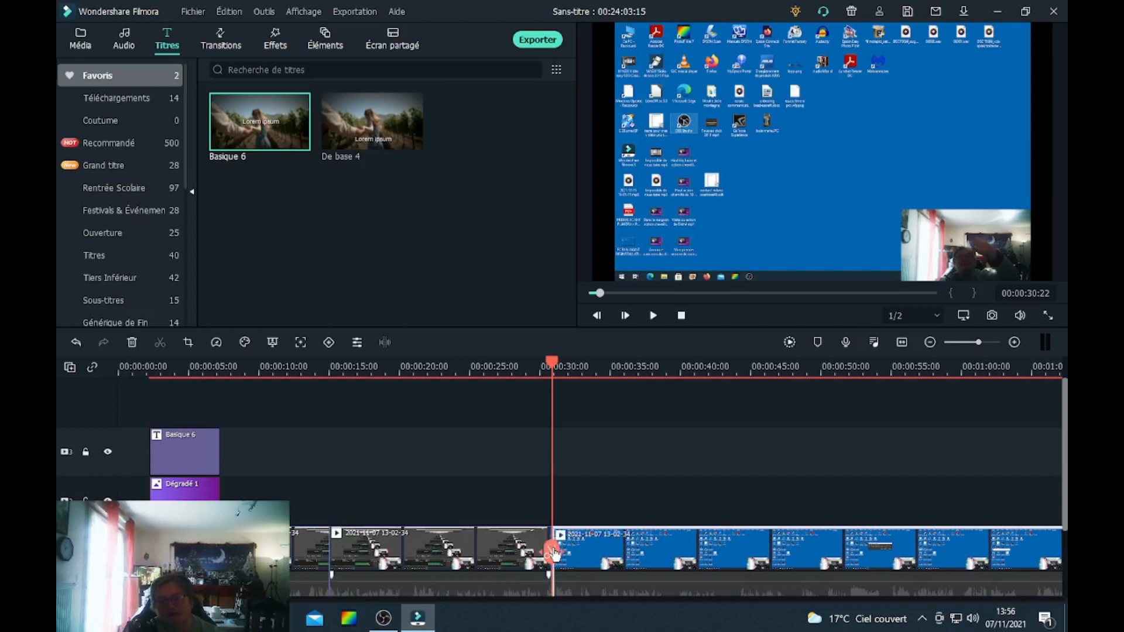
left_click(438, 558)
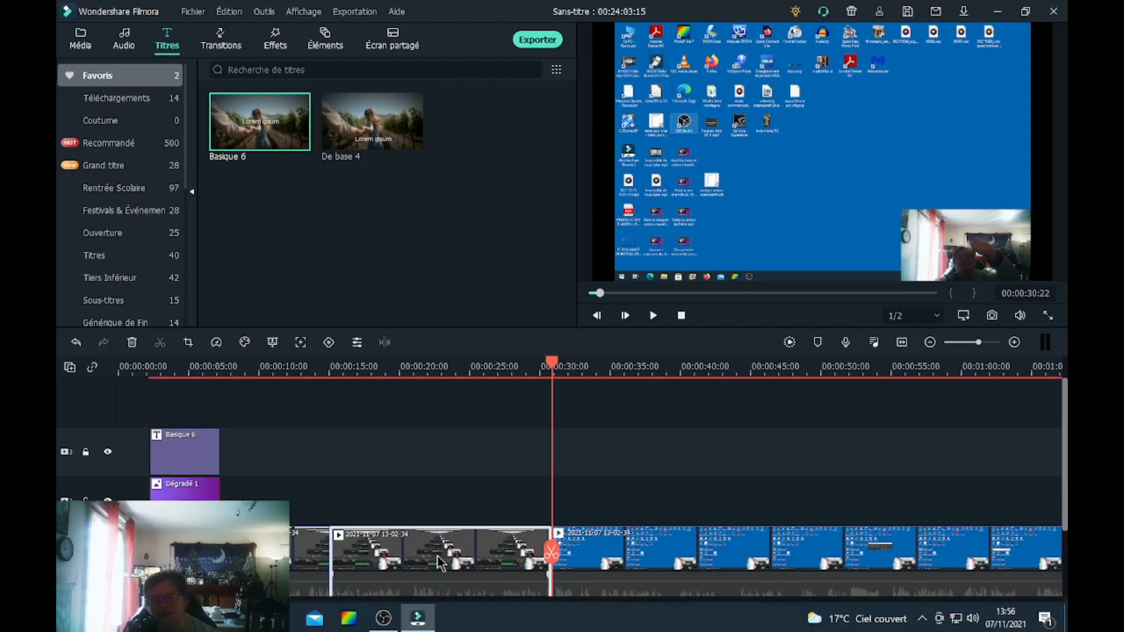
key("Delete")
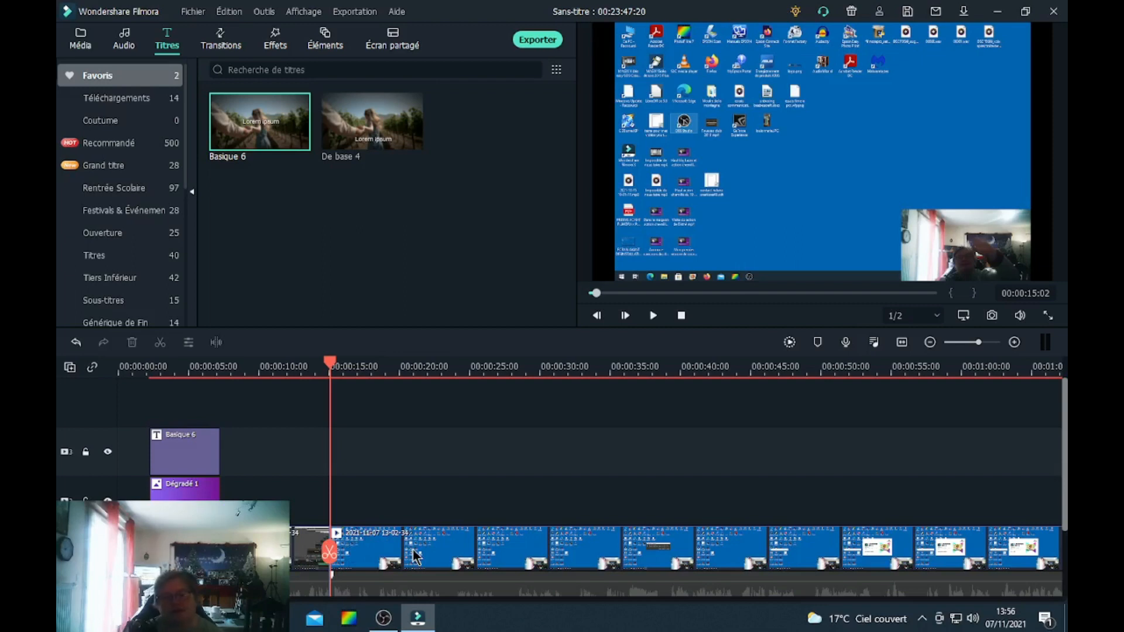
Cut out the section of the screen recording between about 00:00:23 and 00:00:50.
left_click(304, 565)
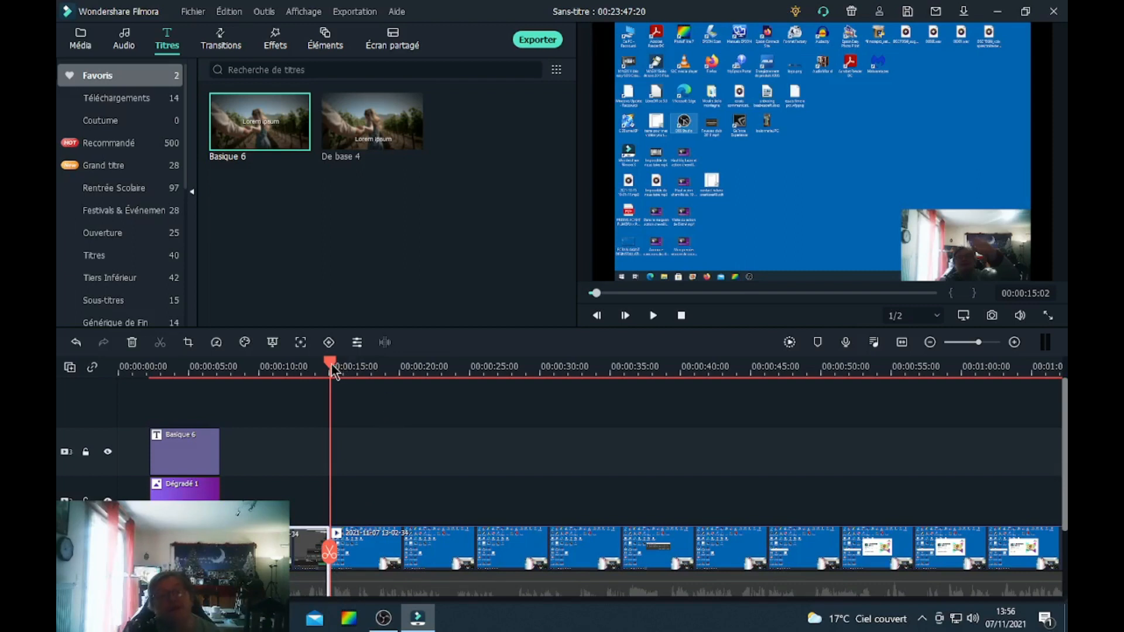
left_click_drag(332, 364, 451, 365)
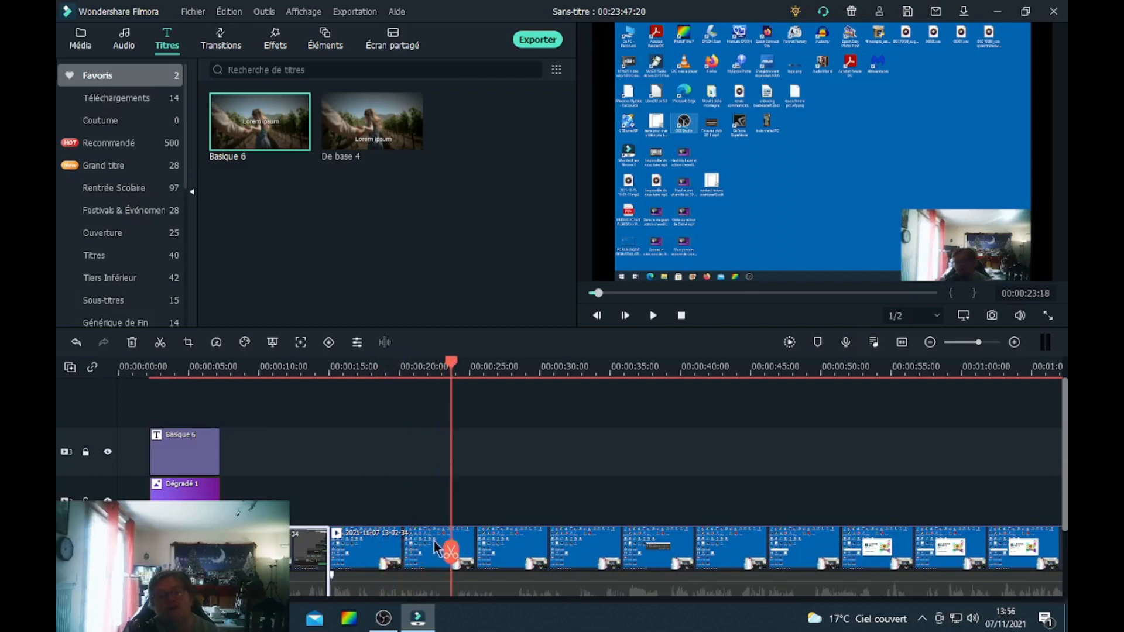
left_click(451, 551)
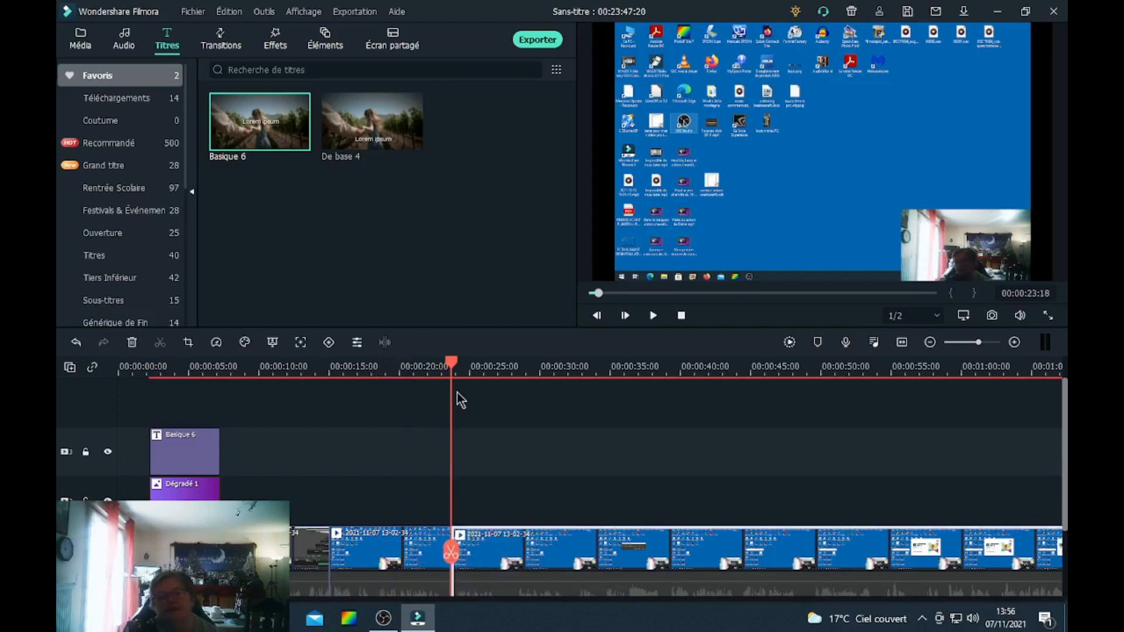
left_click_drag(447, 361, 824, 353)
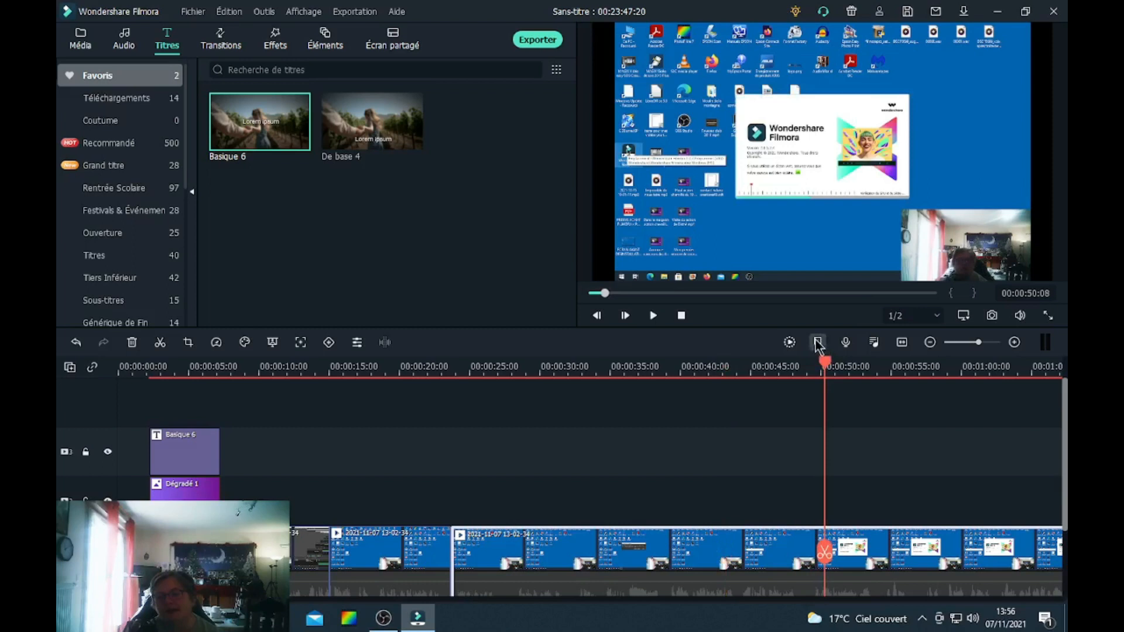
left_click(825, 552)
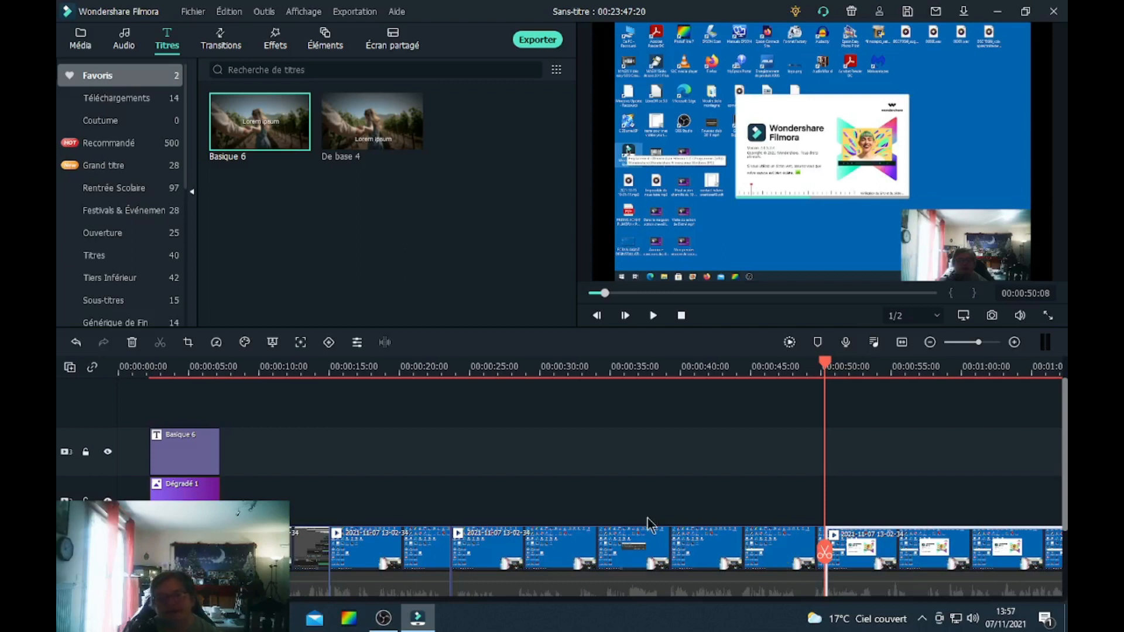
left_click(656, 539)
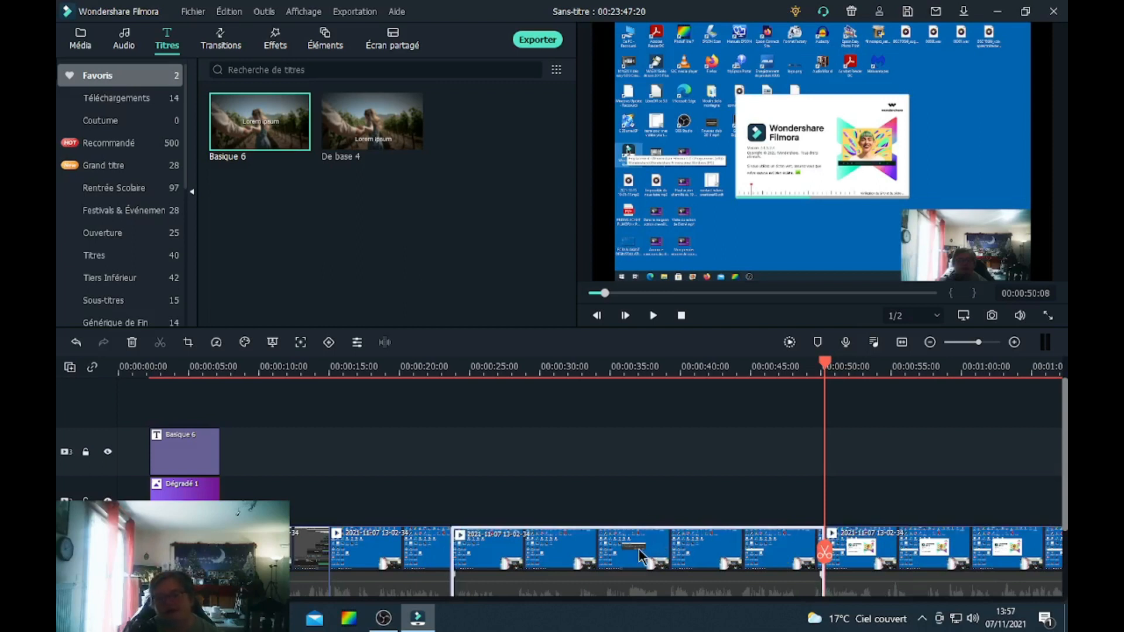
key("Delete")
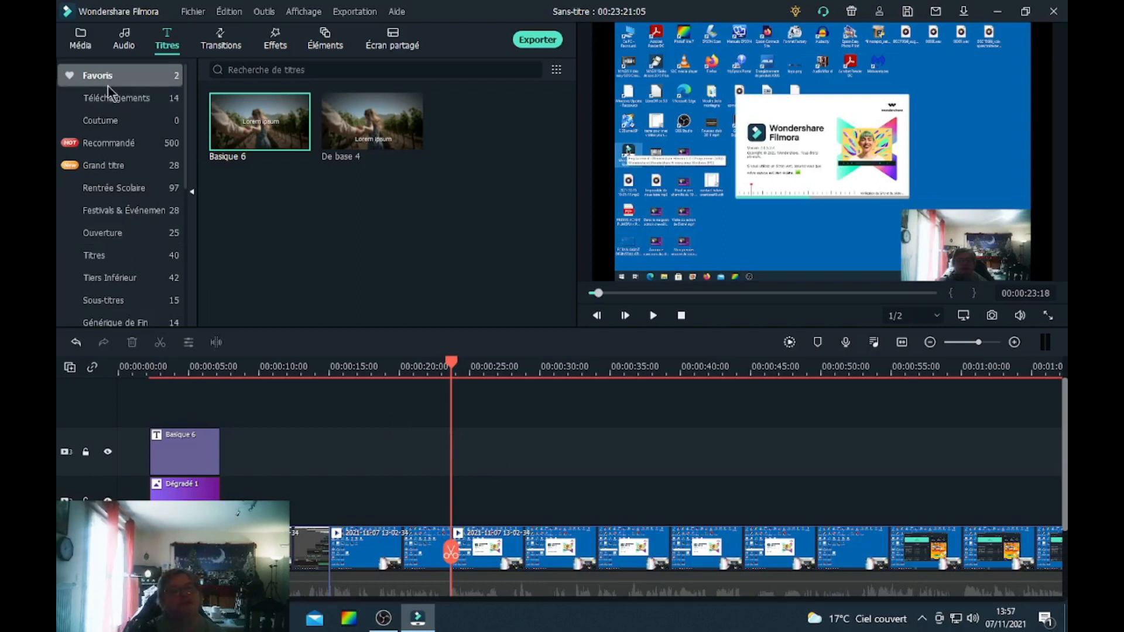
Browse the colour, video and green-screen sample categories of the media library and the audio favourites.
left_click(80, 35)
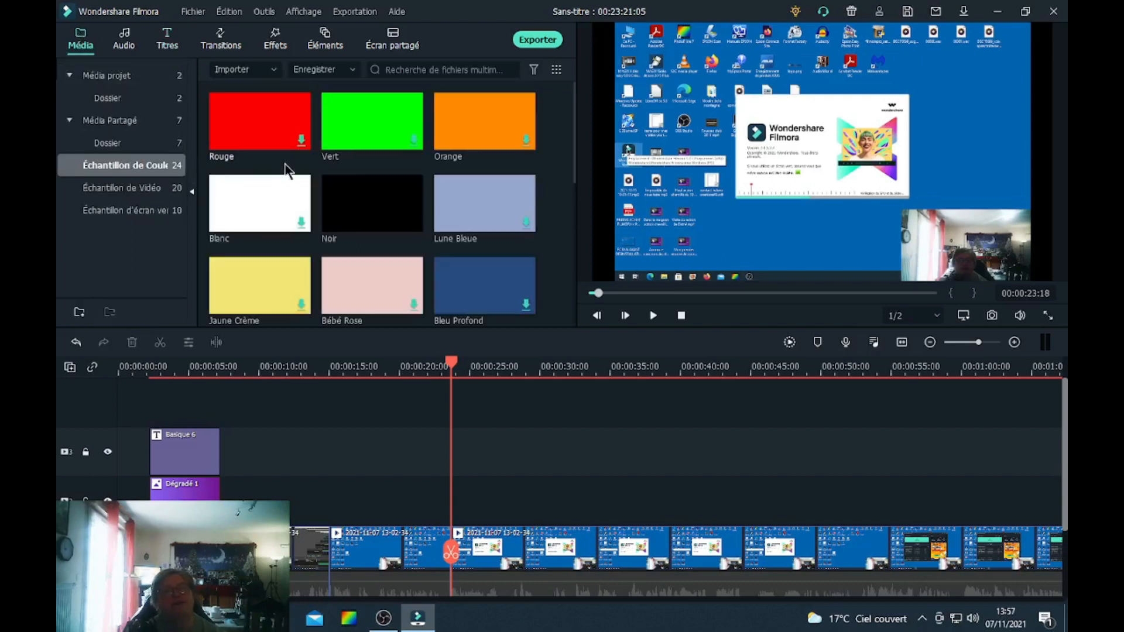
left_click(114, 186)
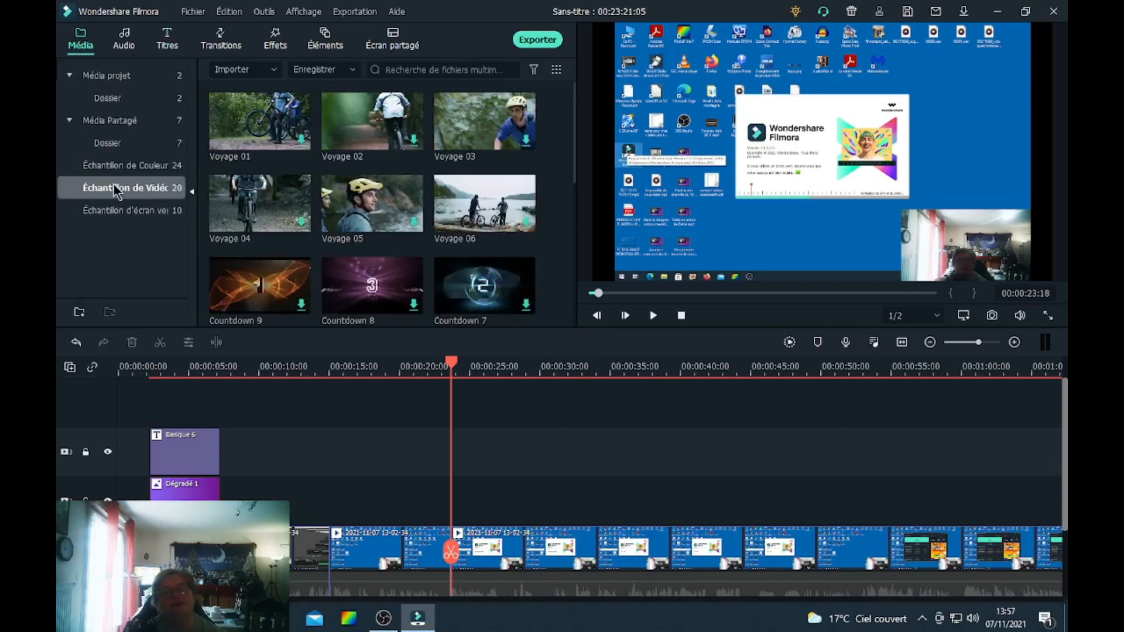
left_click(134, 217)
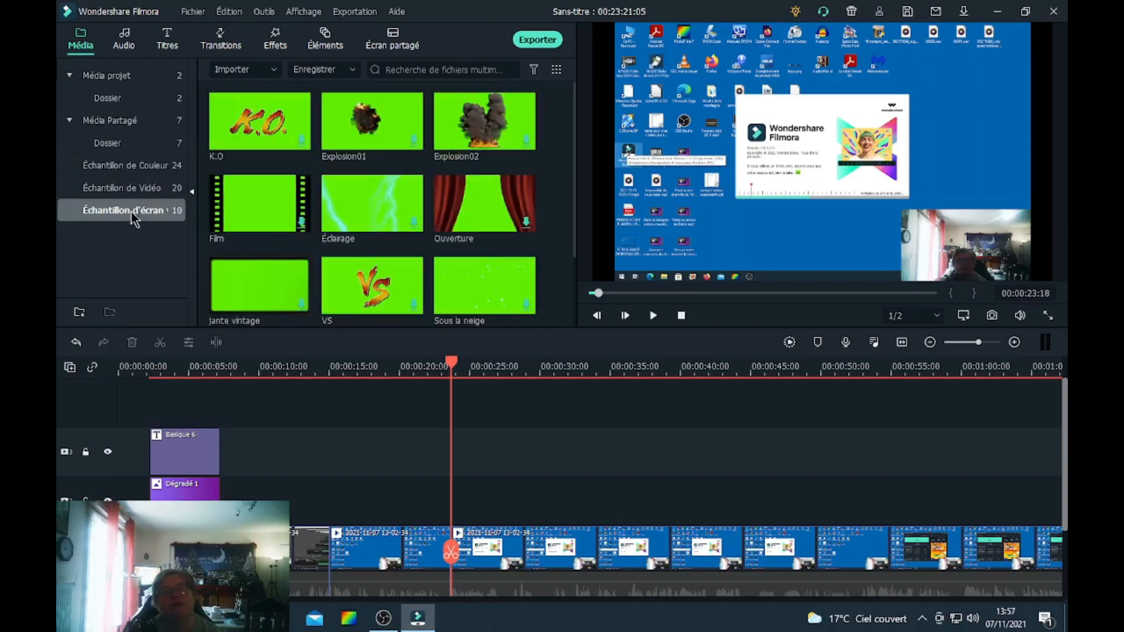
left_click(124, 41)
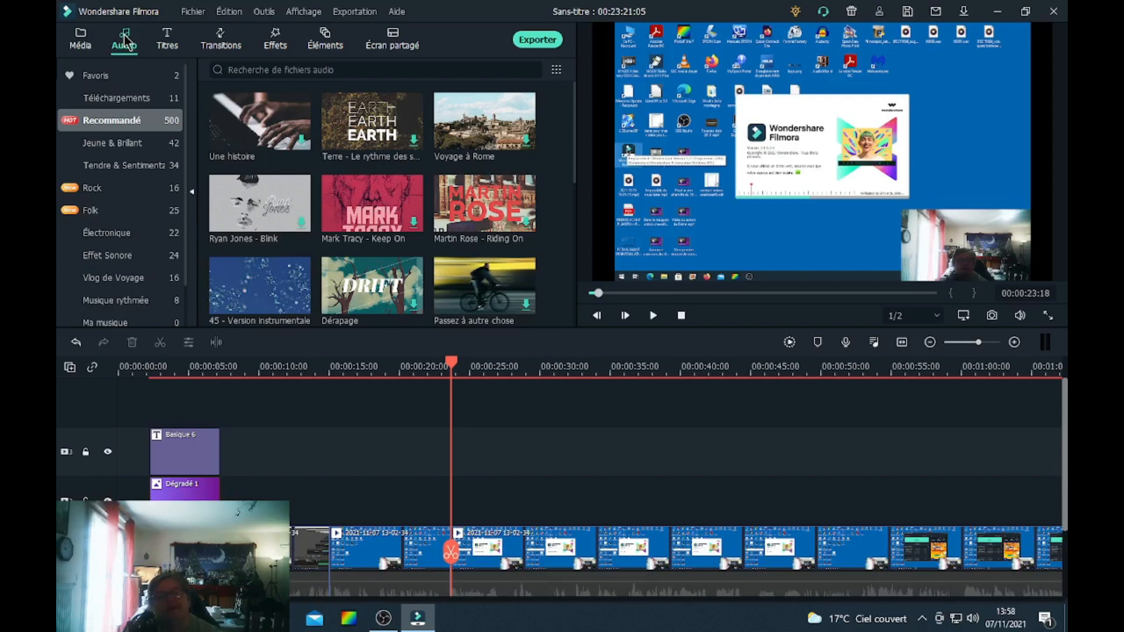
left_click(104, 76)
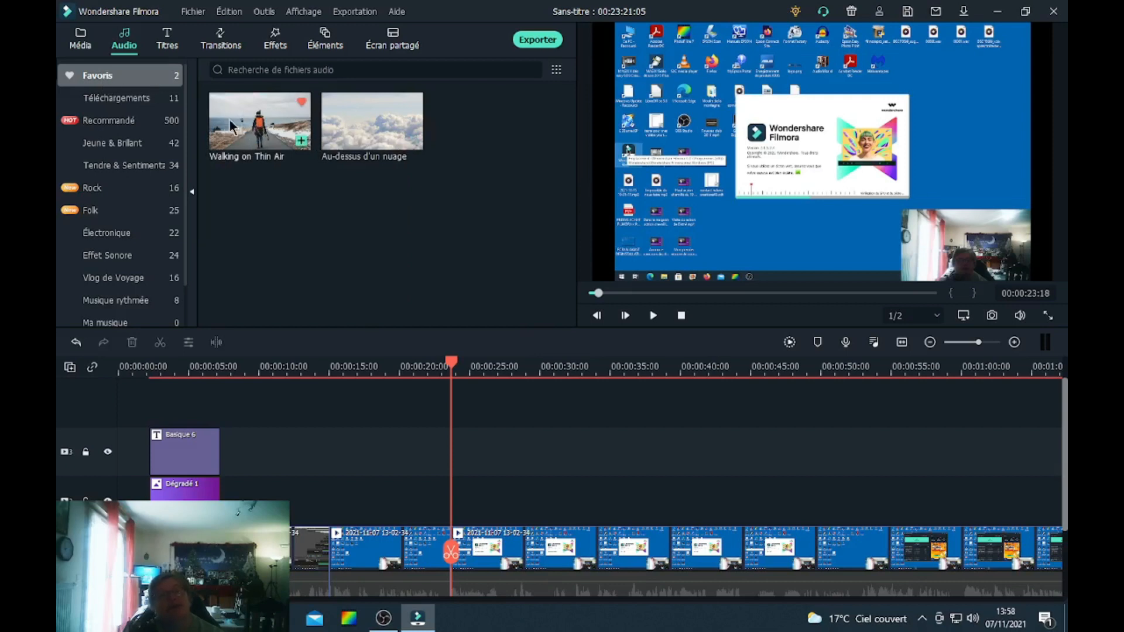
Browse the title library's Favoris, Téléchargements, Coutume and Recommandé categories.
left_click(166, 36)
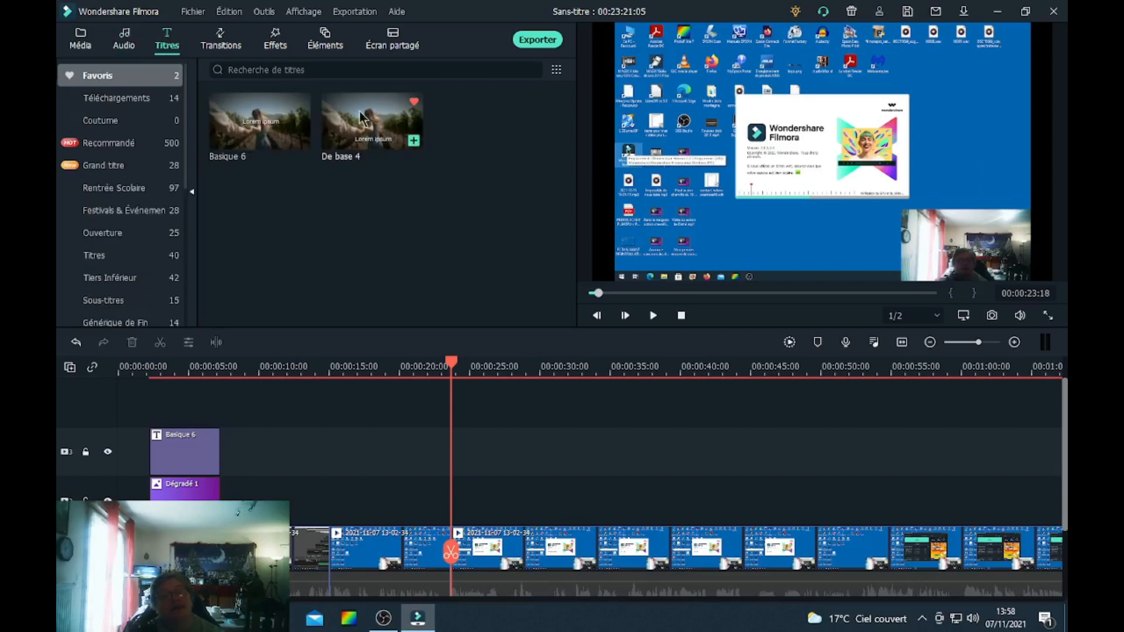
left_click(100, 100)
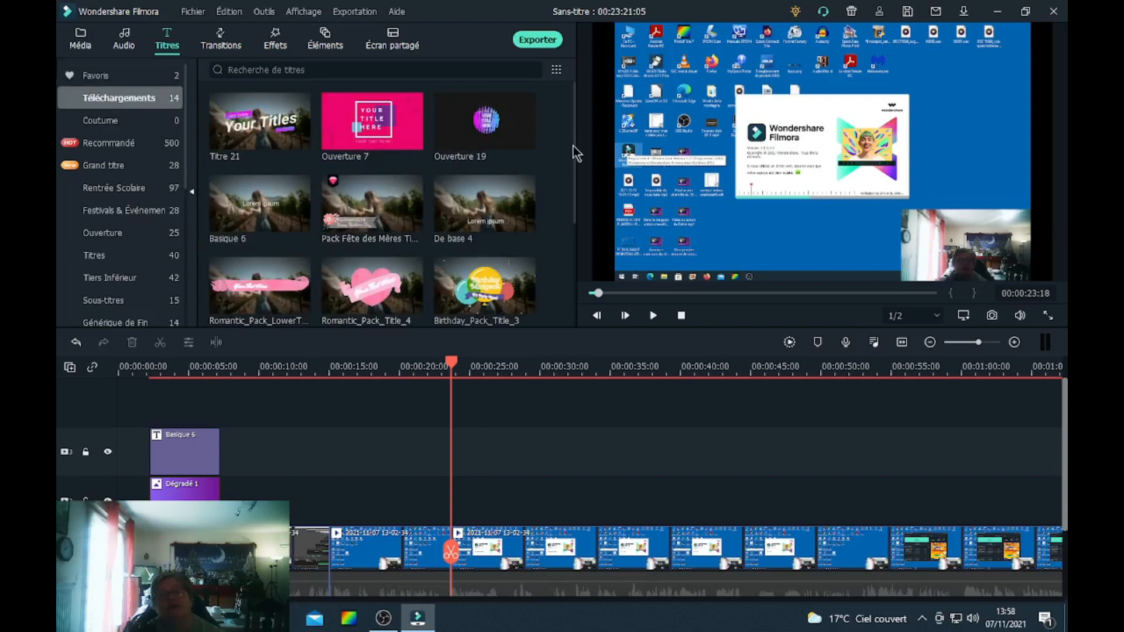
left_click_drag(576, 155, 561, 125)
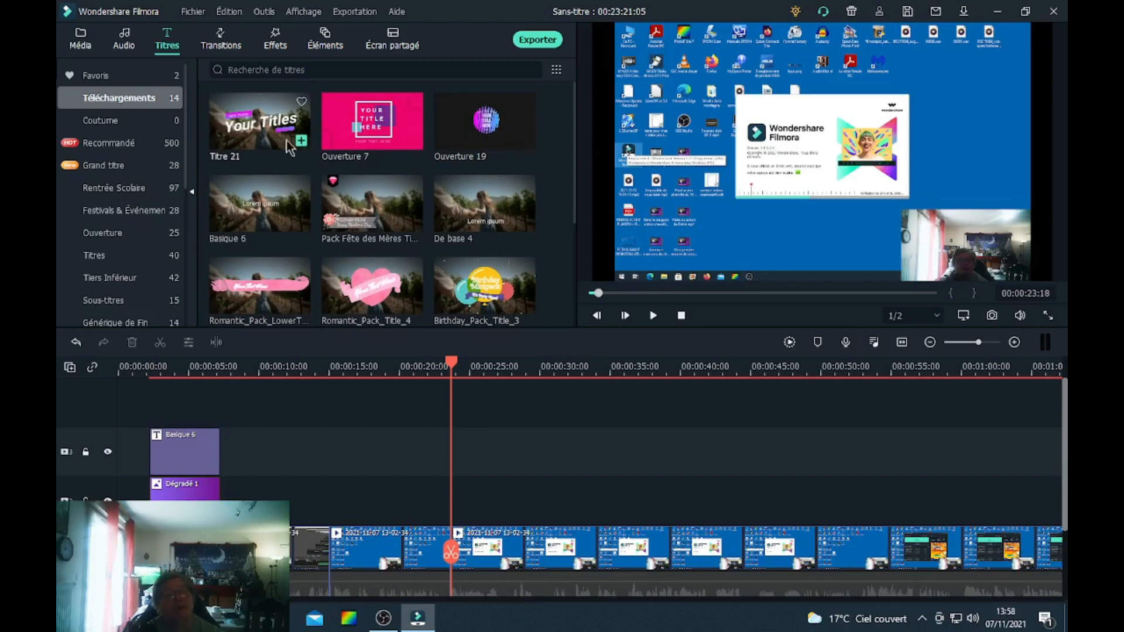
left_click(125, 121)
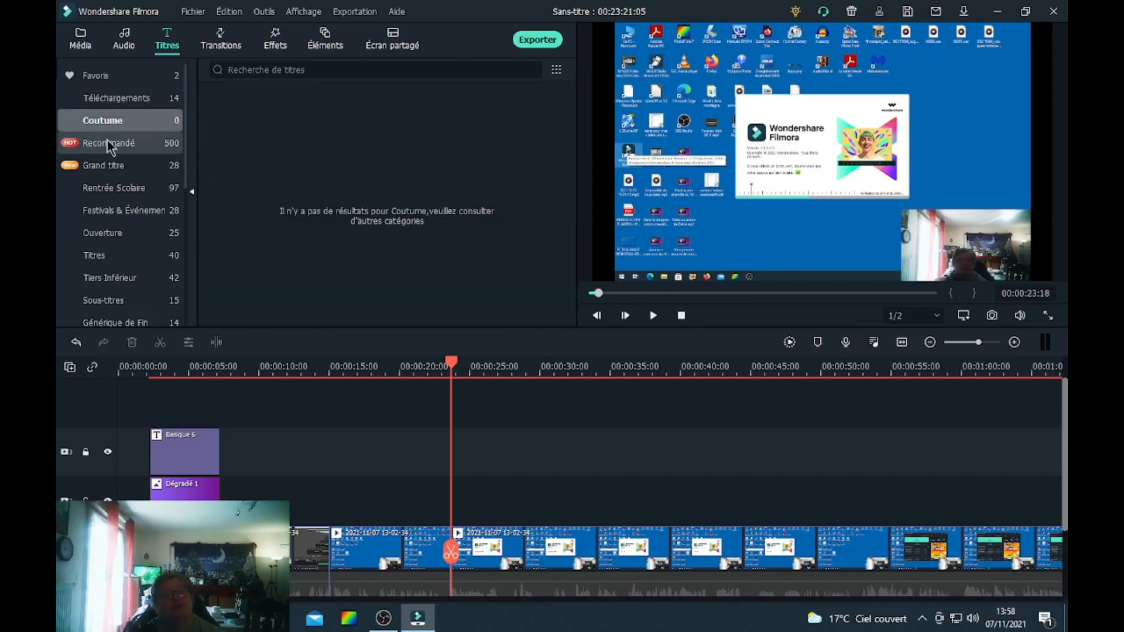
left_click(108, 142)
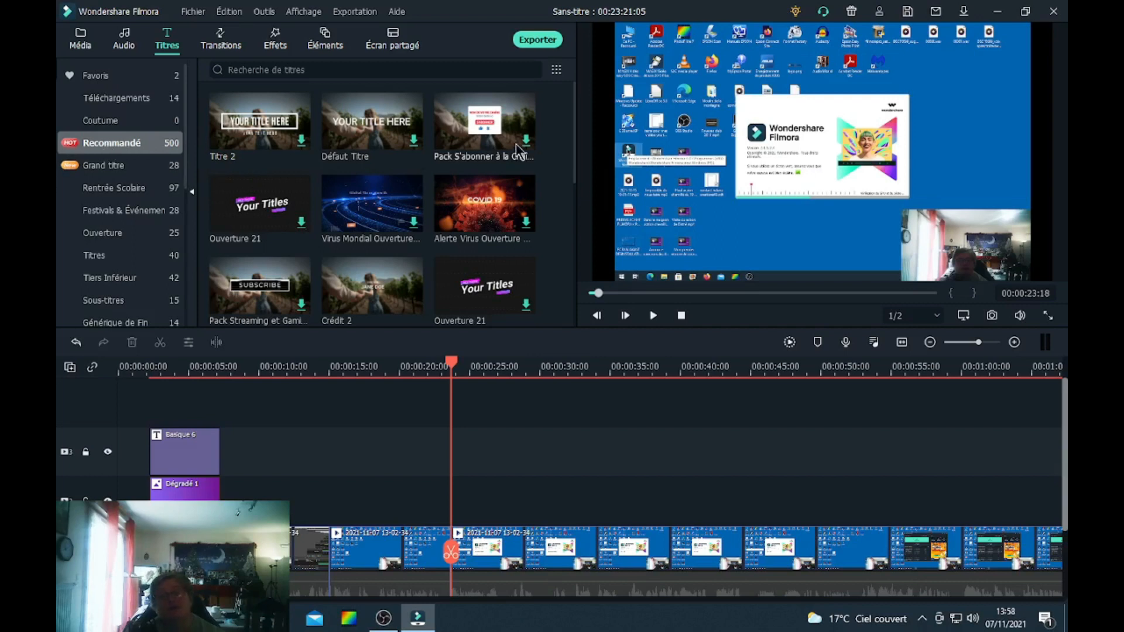
left_click_drag(574, 157, 568, 103)
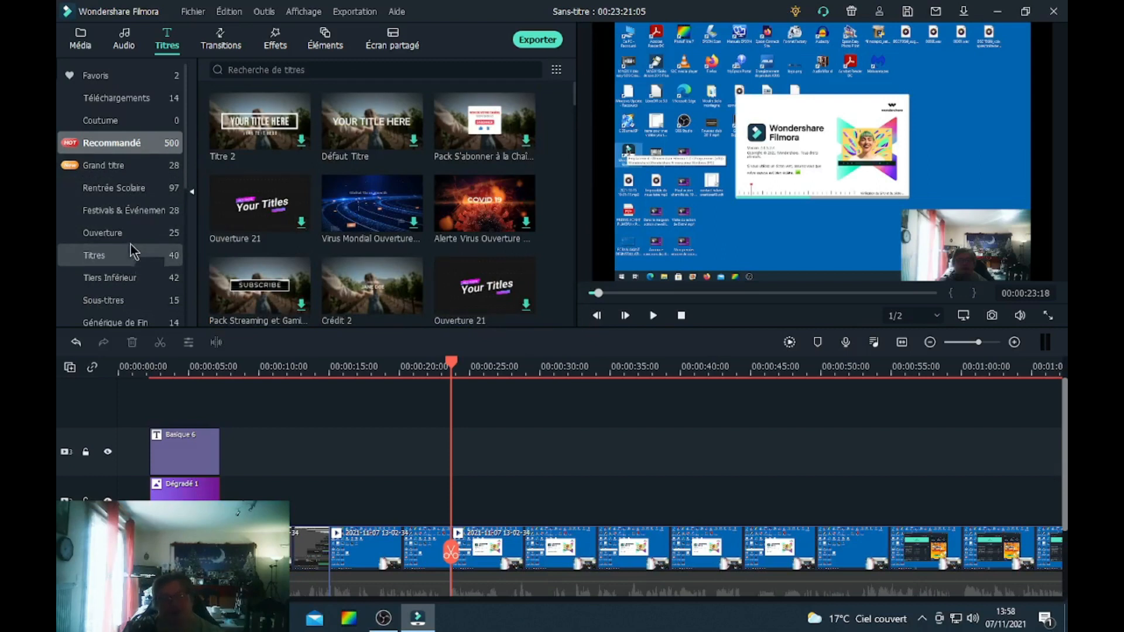
left_click(112, 75)
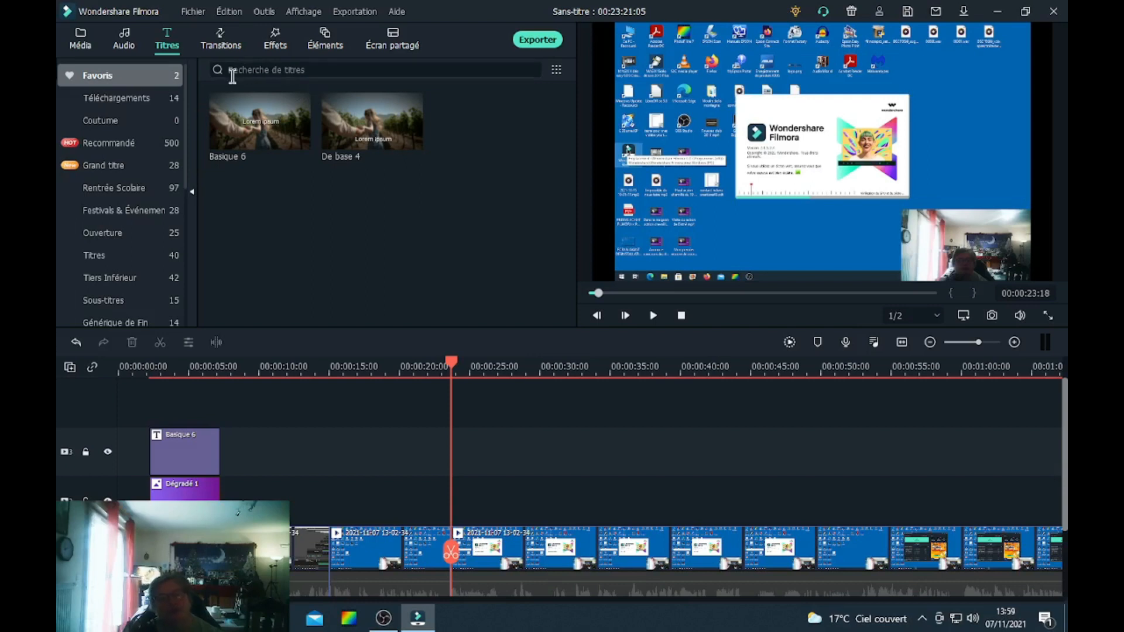
Browse the transition and effect libraries, including their favourites.
left_click(224, 39)
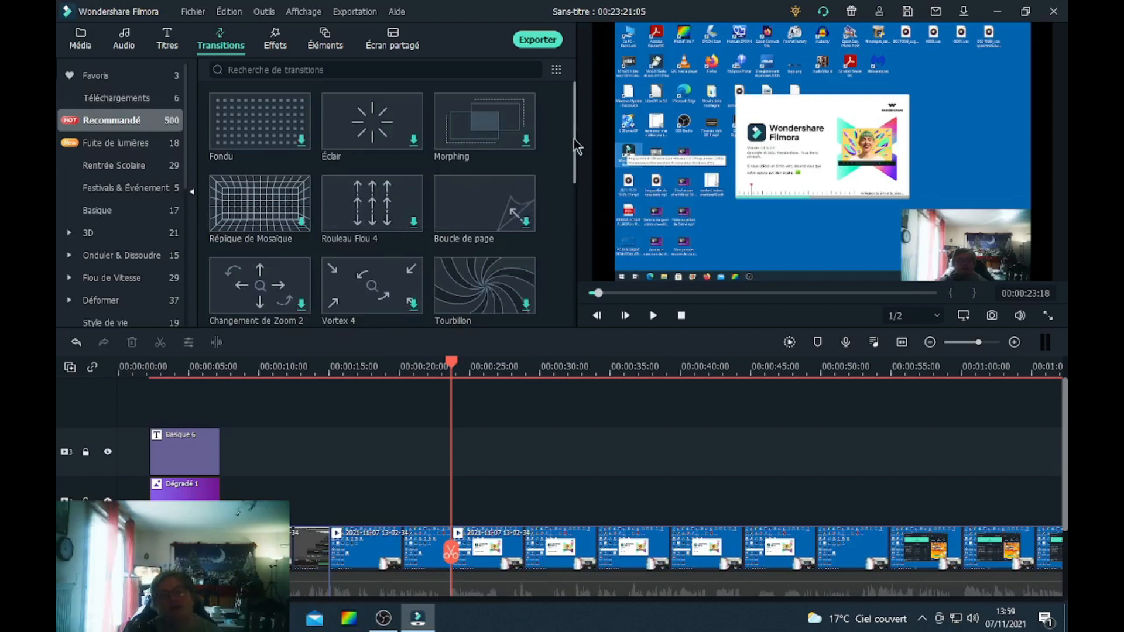
scroll(578, 149, "down", 1)
left_click_drag(580, 150, 583, 237)
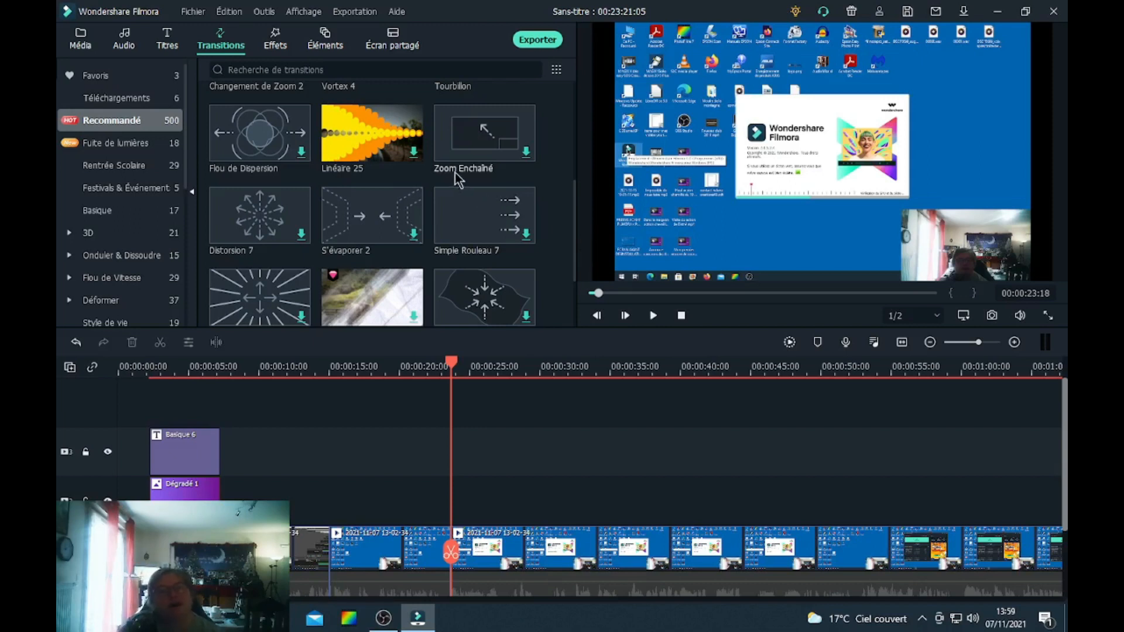
left_click(114, 78)
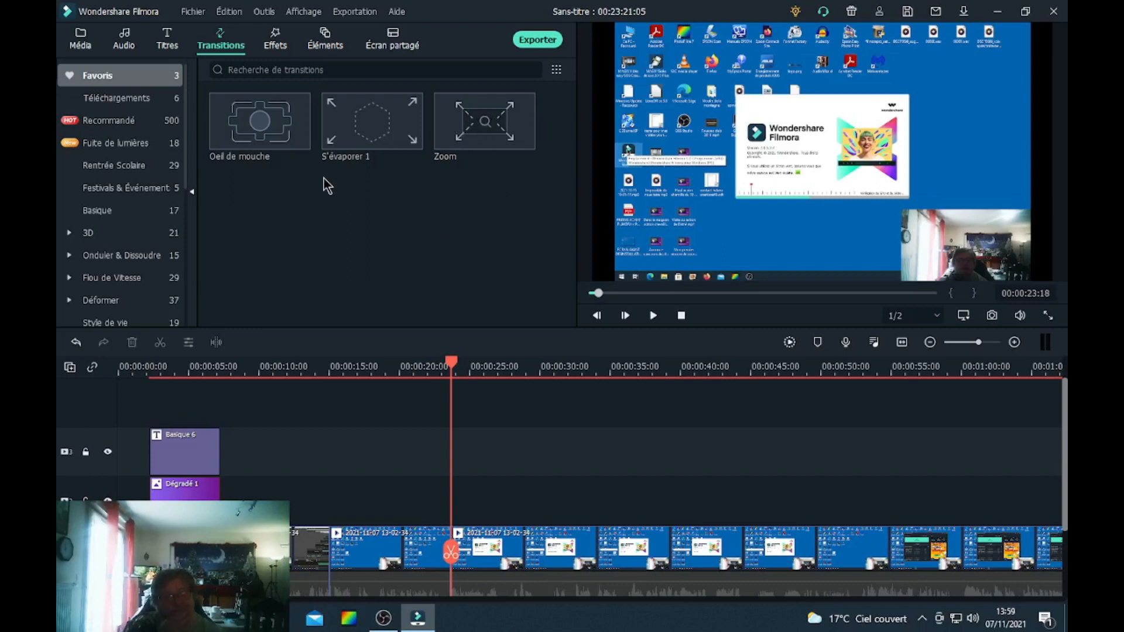
left_click(277, 43)
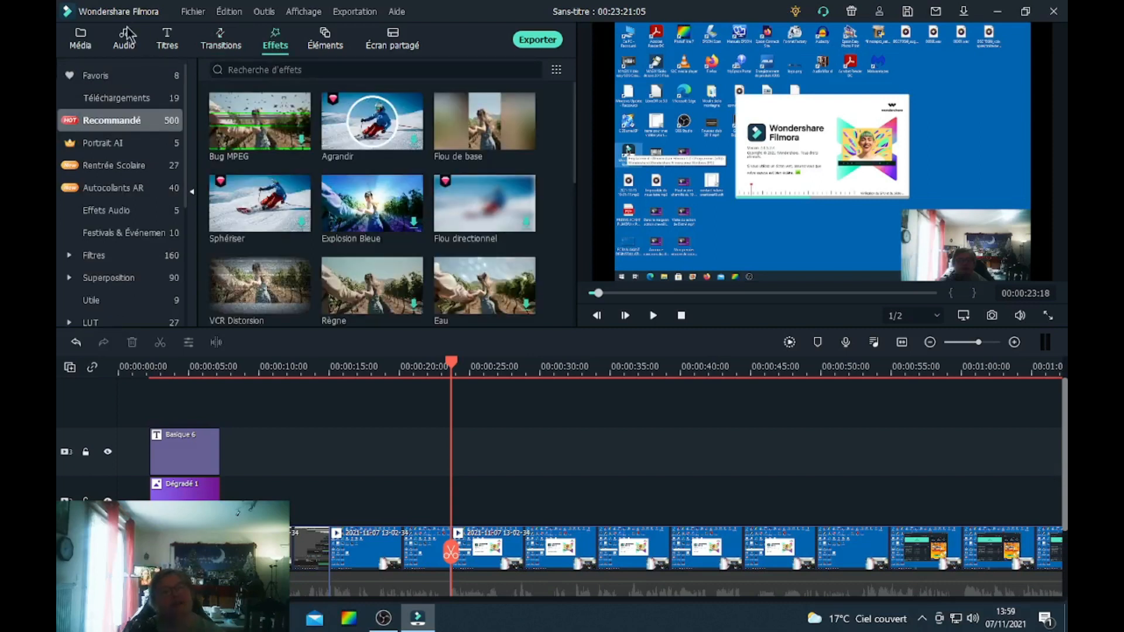
left_click(114, 79)
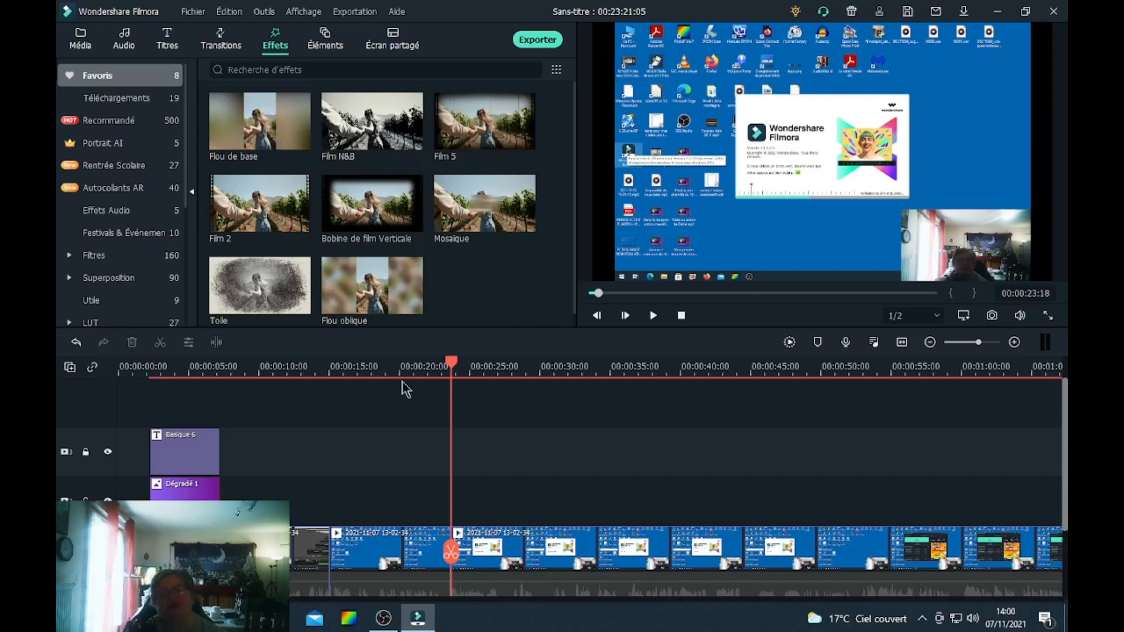
left_click_drag(452, 361, 577, 347)
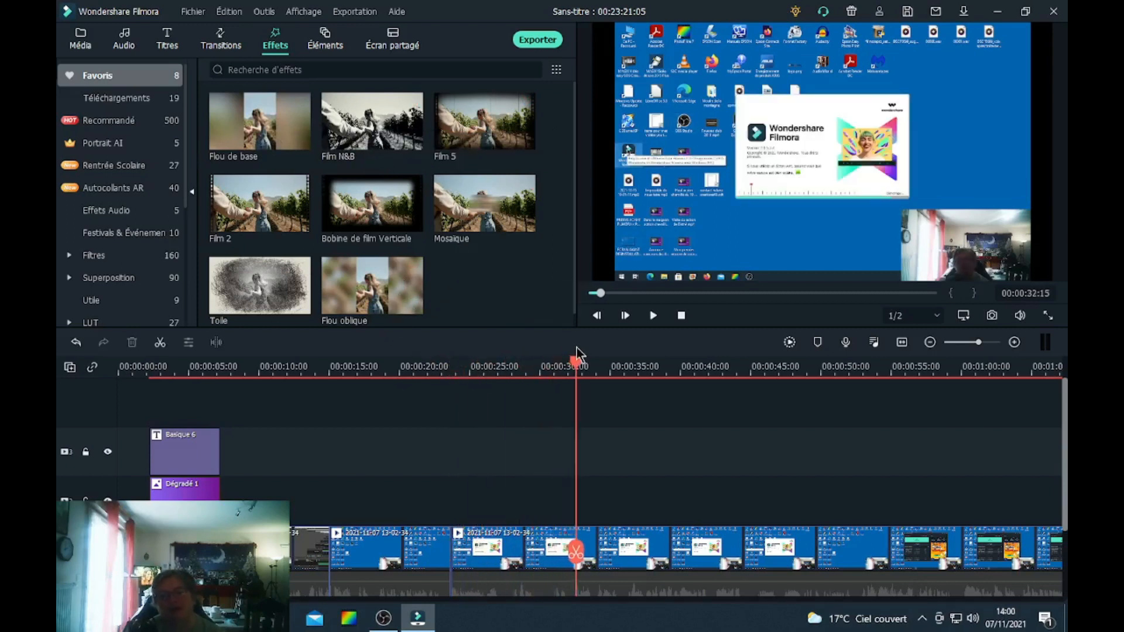
Split the screen recording at about 00:00:32 and apply the Film N&B effect over the section from about 00:00:23 to 00:00:32.
left_click(576, 552)
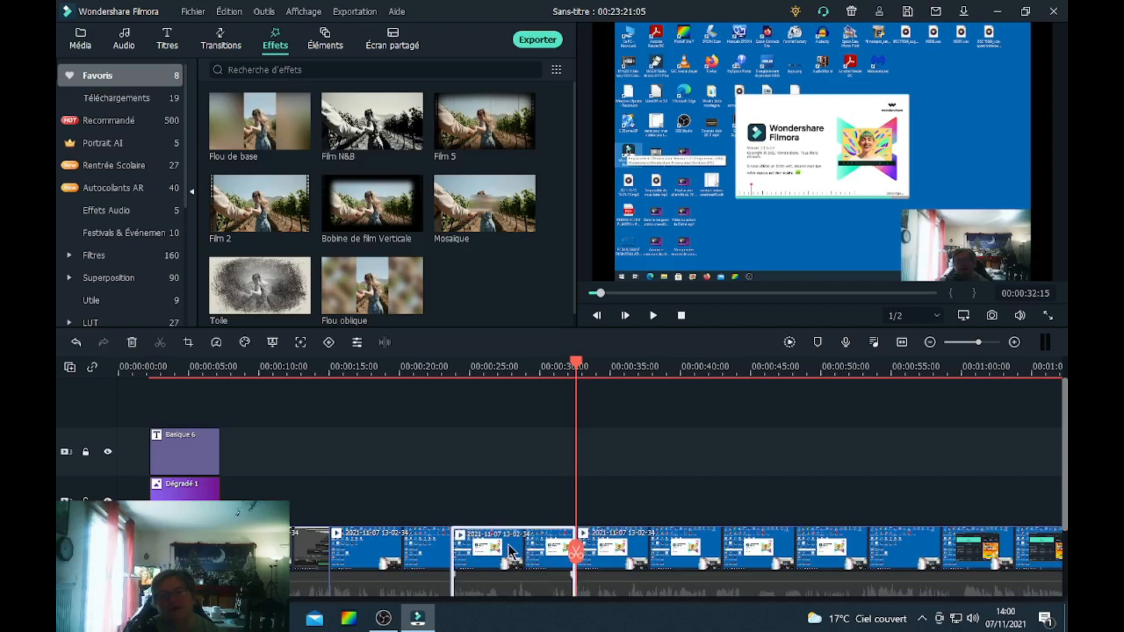
left_click_drag(394, 138, 460, 481)
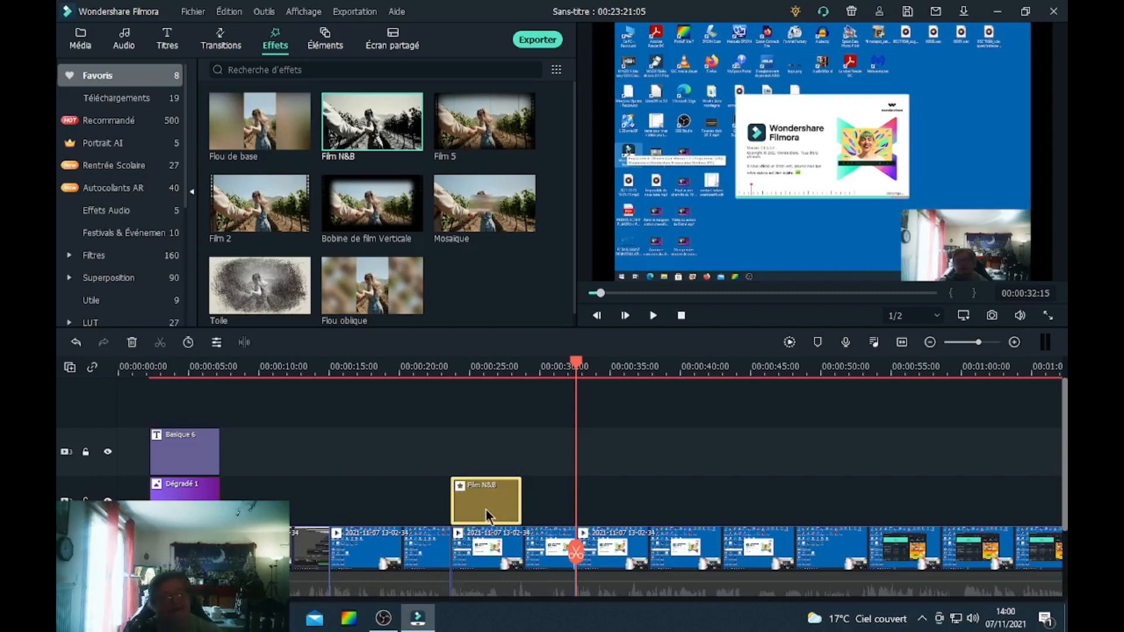
left_click_drag(523, 503, 546, 502)
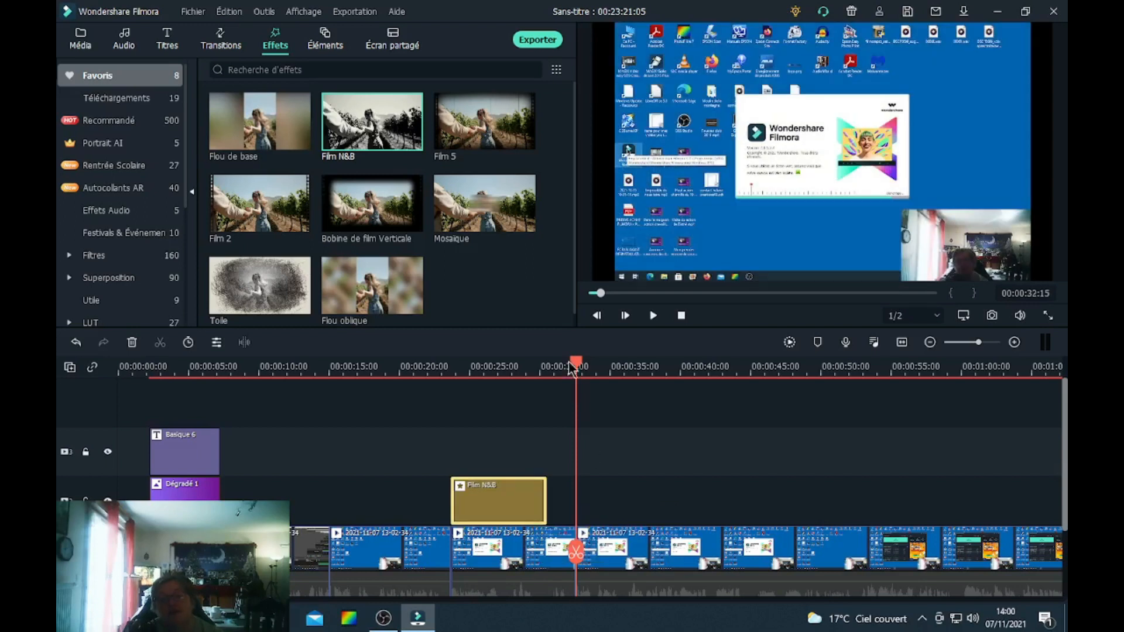
left_click_drag(576, 364, 602, 364)
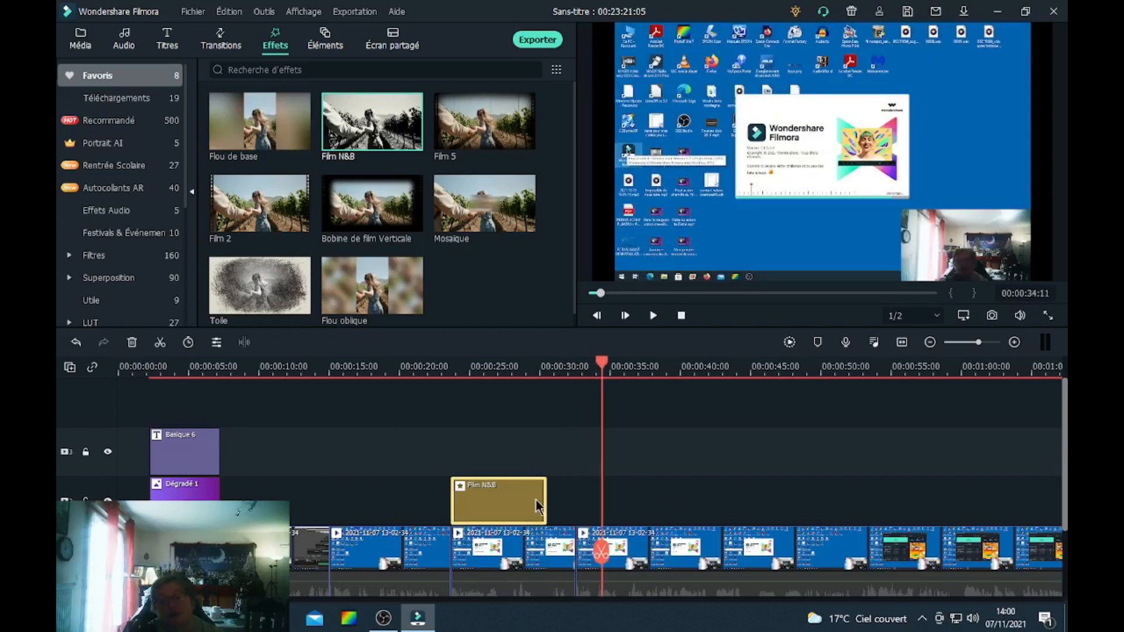
left_click_drag(546, 499, 575, 498)
Play back the black-and-white section from about 00:00:23.
left_click_drag(606, 361, 448, 395)
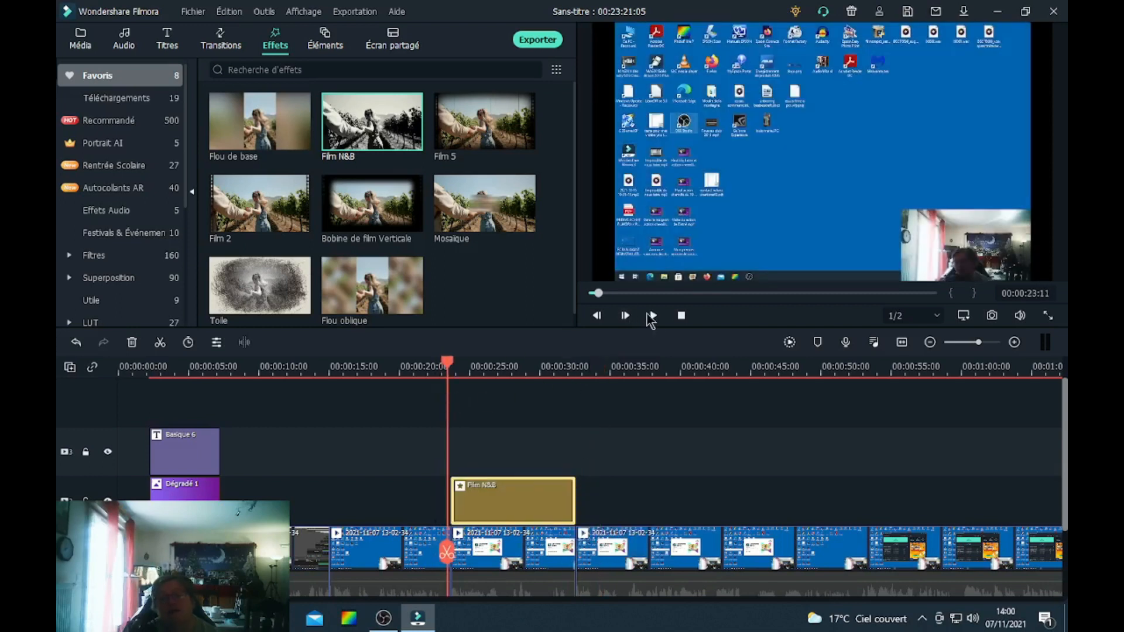
left_click(651, 317)
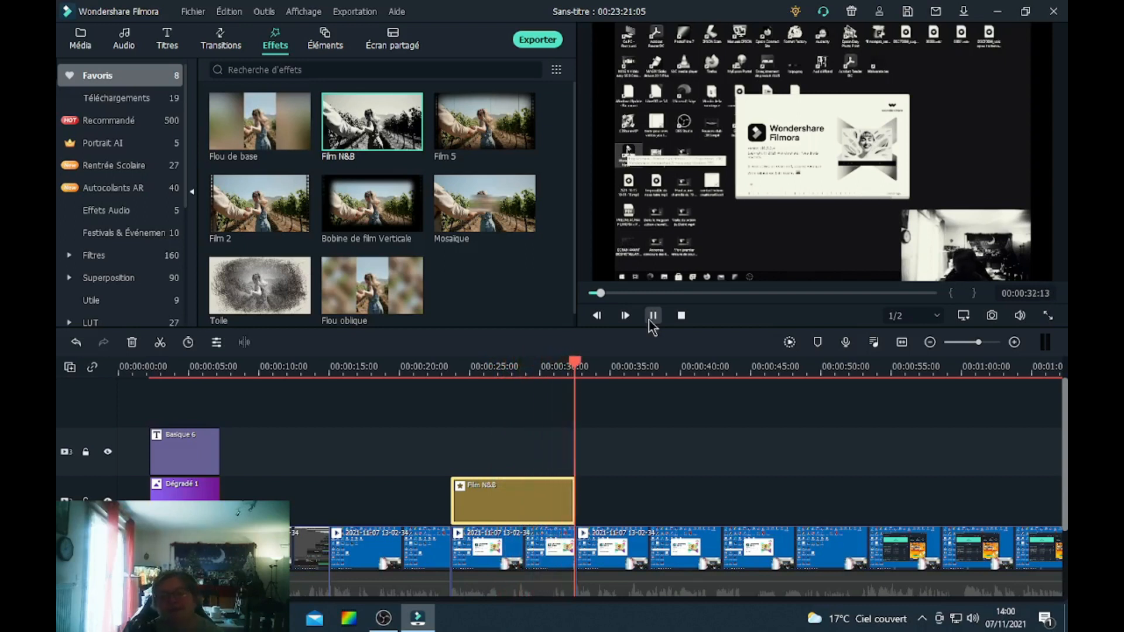
left_click(651, 318)
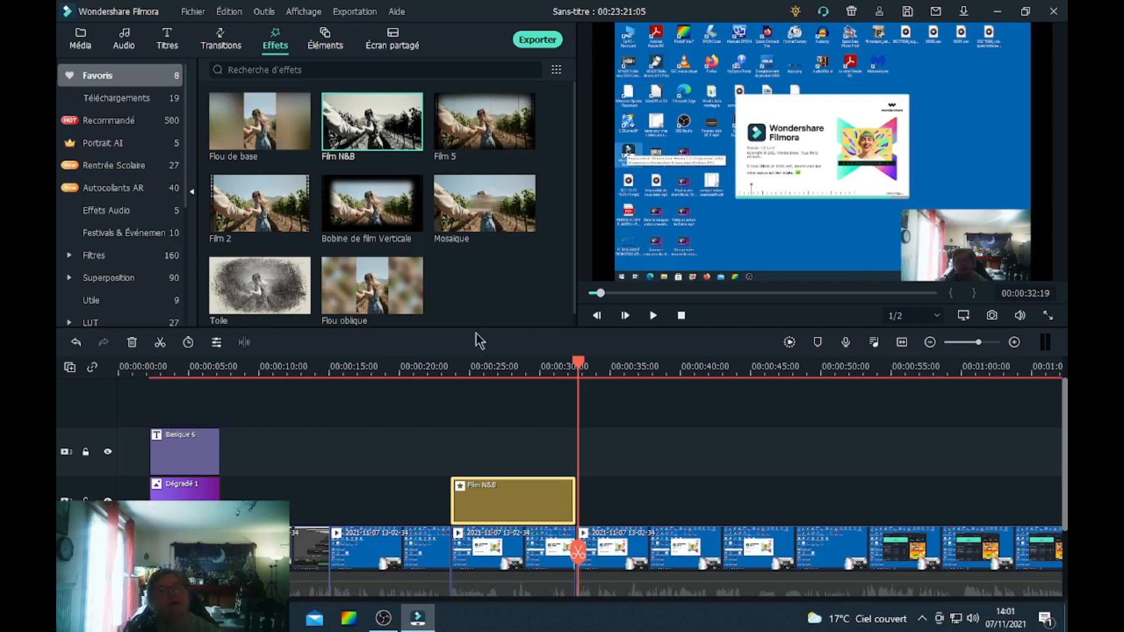
Browse the recommended category of the Éléments library.
left_click(328, 33)
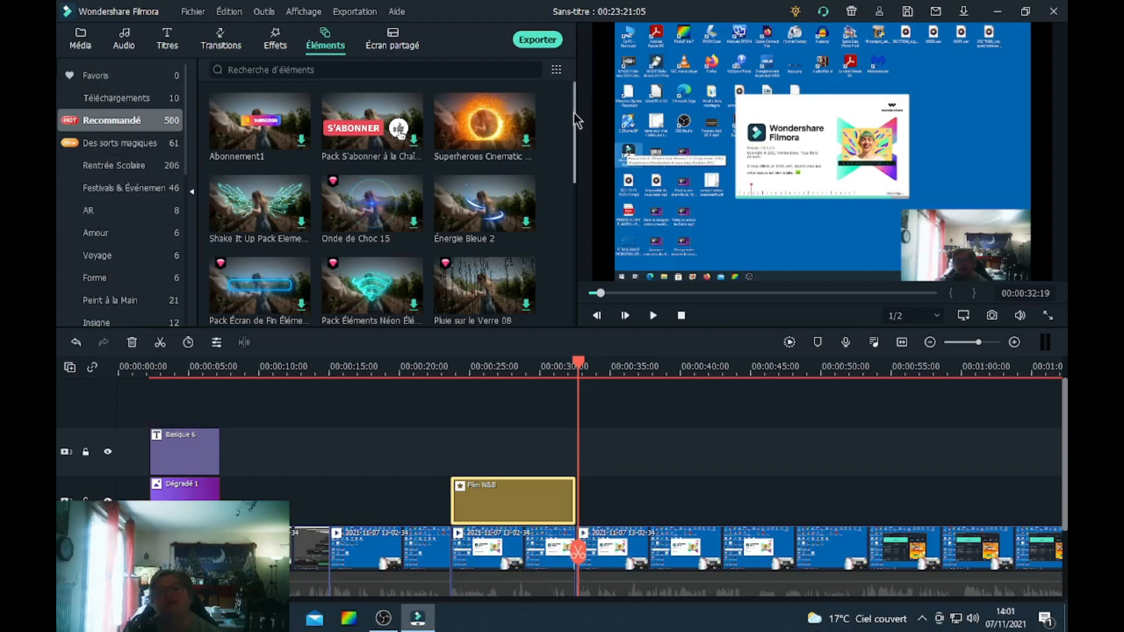
left_click_drag(574, 114, 572, 318)
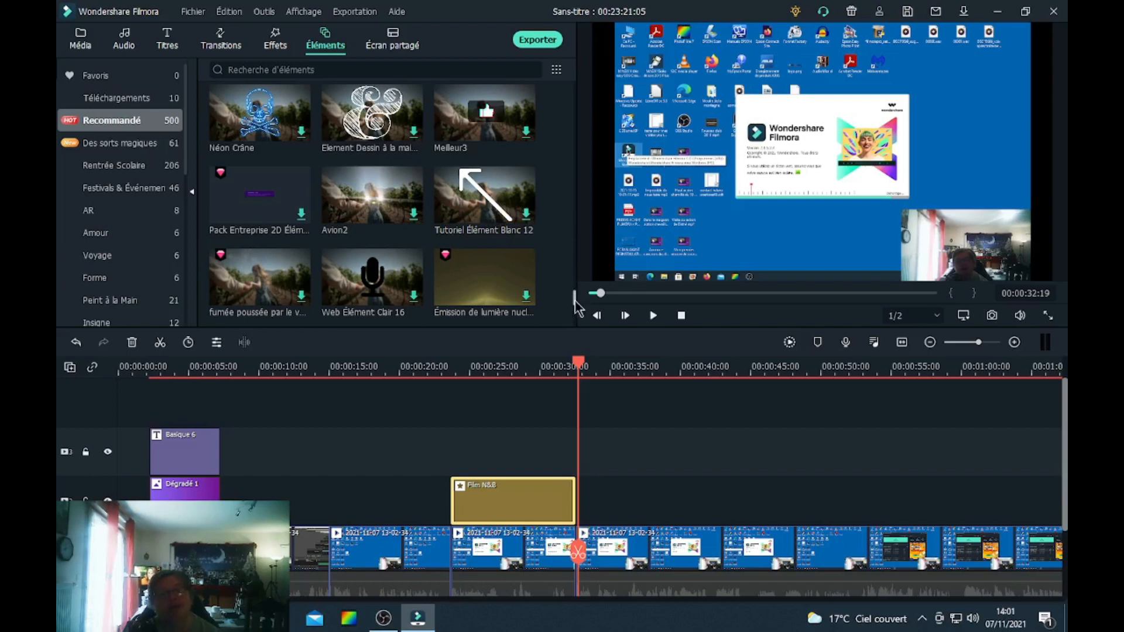
scroll(577, 307, "down", 5)
scroll(577, 336, "down", 6)
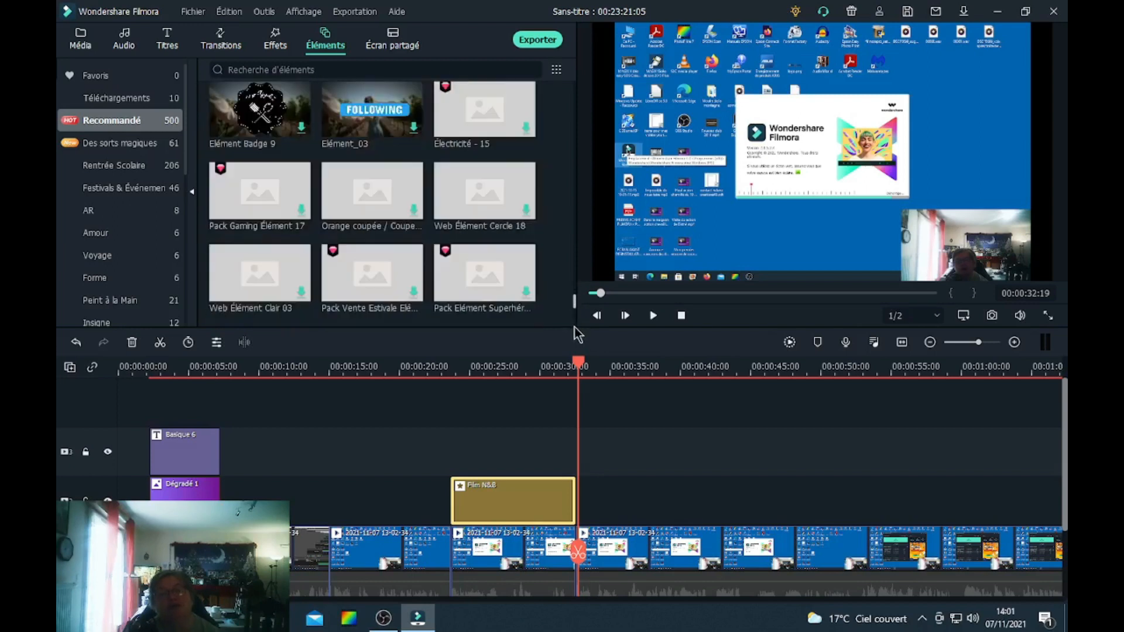
scroll(577, 335, "down", 3)
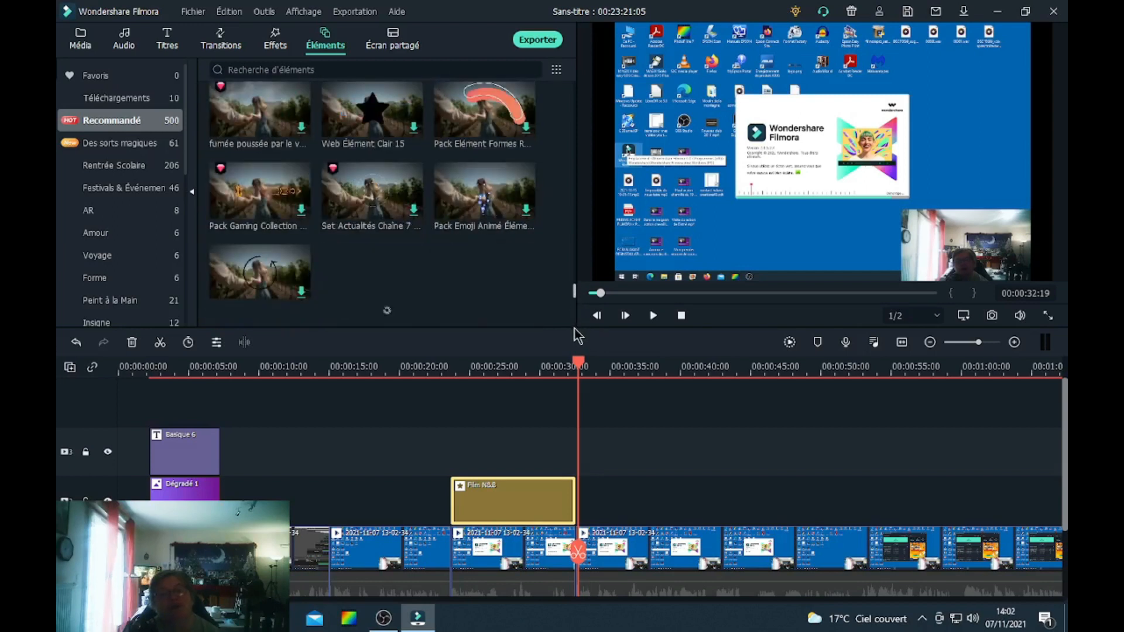
scroll(577, 336, "down", 3)
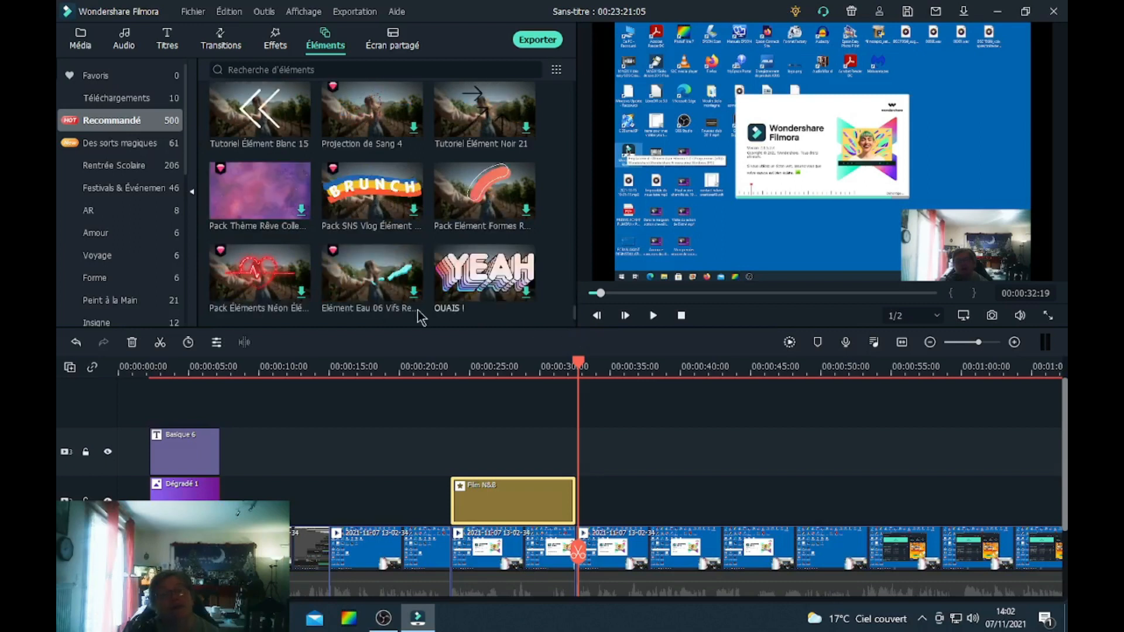
Try the Pack Éléments Néon element just after the black-and-white effect, preview it, then delete it.
left_click(256, 277)
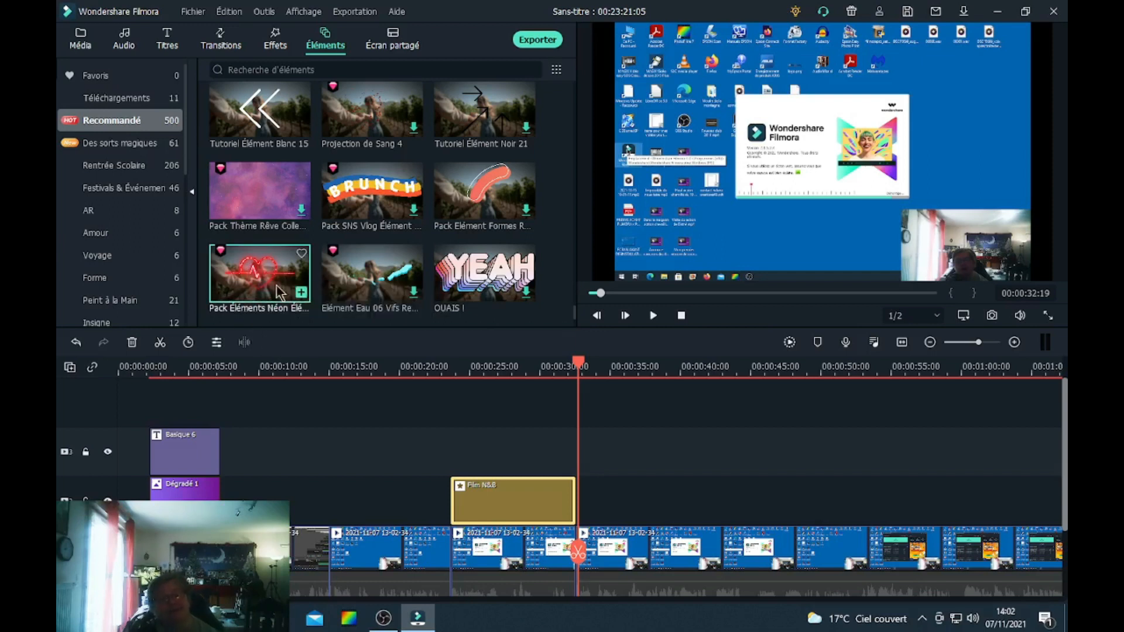
left_click_drag(265, 275, 590, 502)
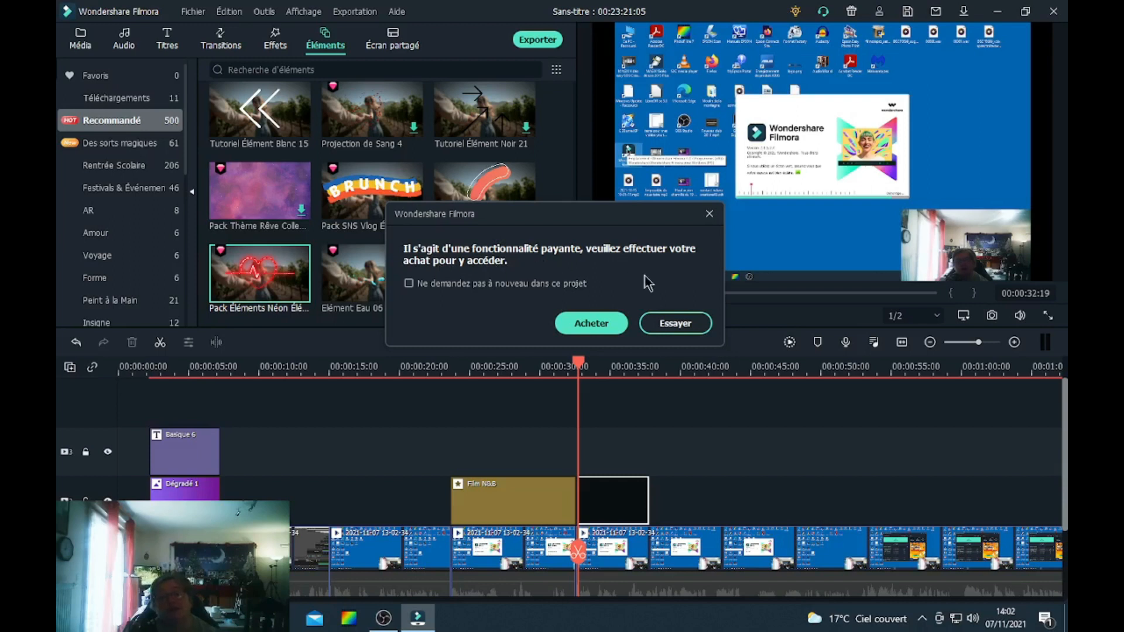
left_click(679, 326)
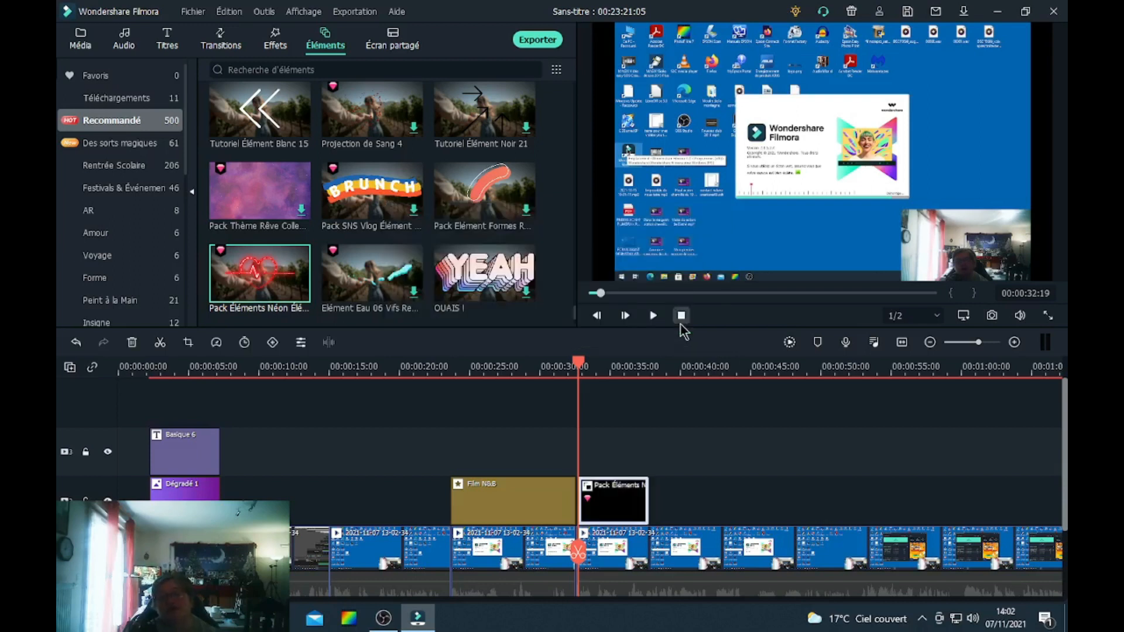
left_click(653, 316)
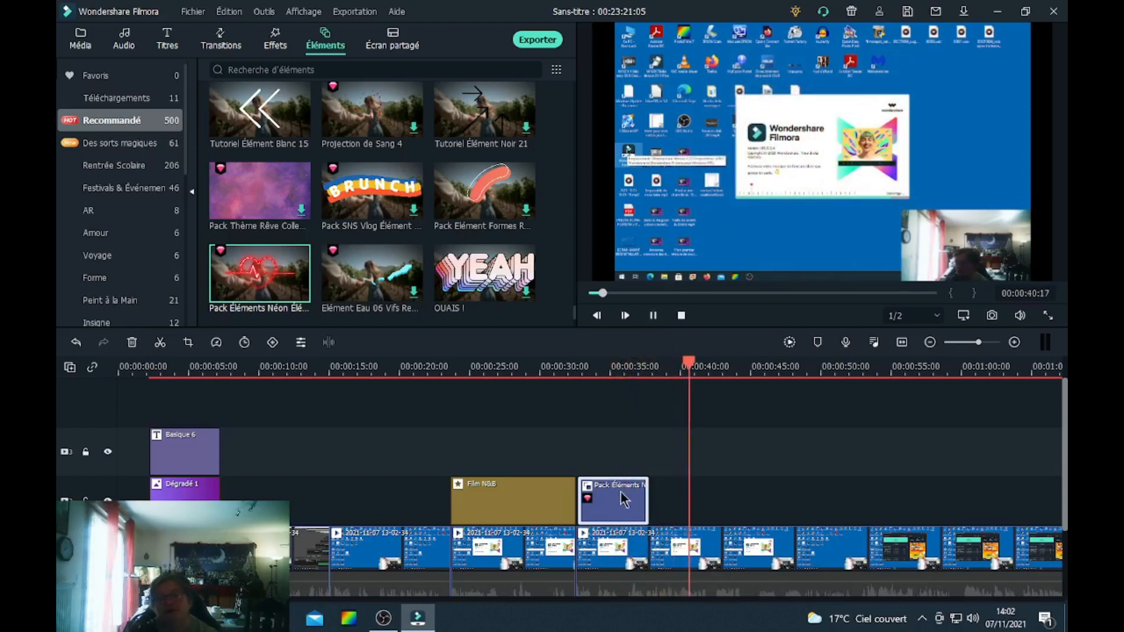
left_click(654, 316)
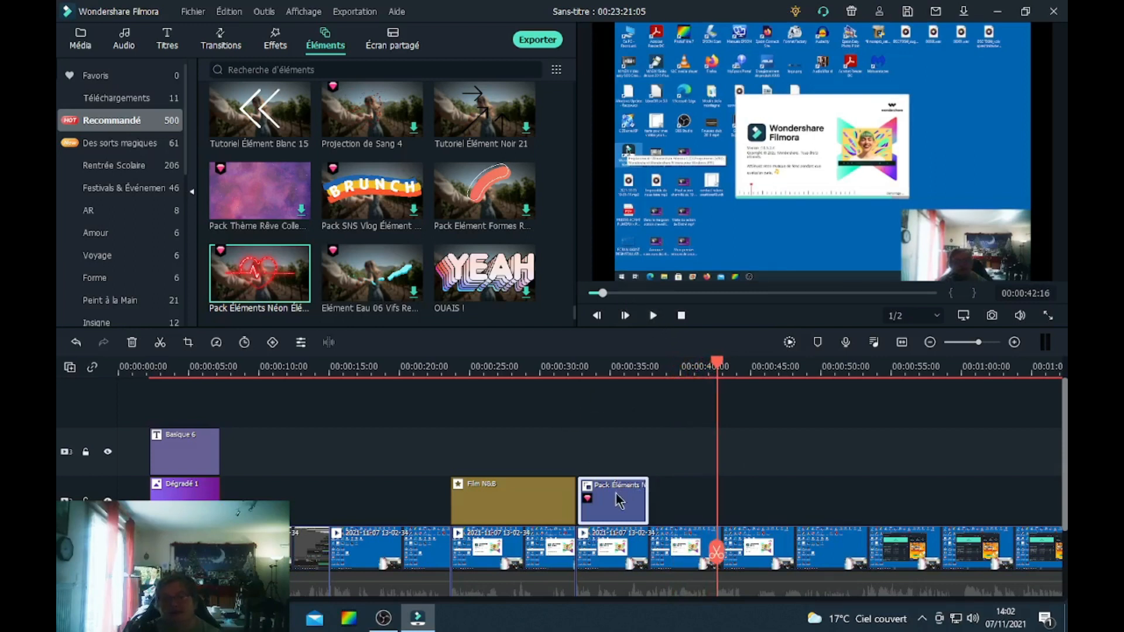
key("Delete")
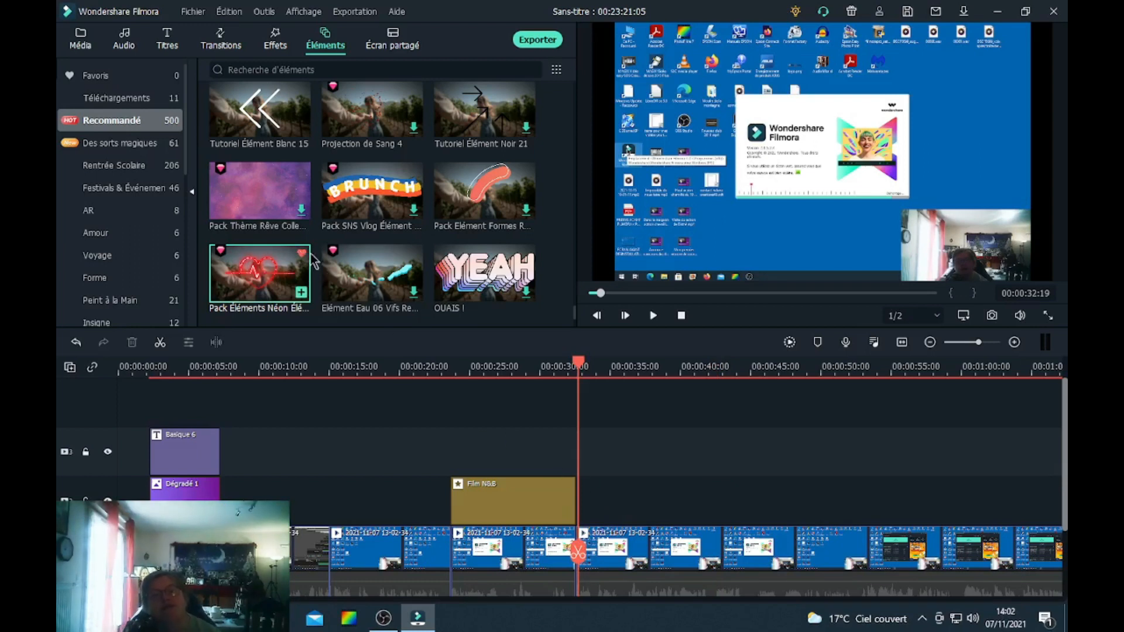
Place the OUAIS ! element right after the Film N&B effect at about 00:00:32 and preview it.
left_click(488, 274)
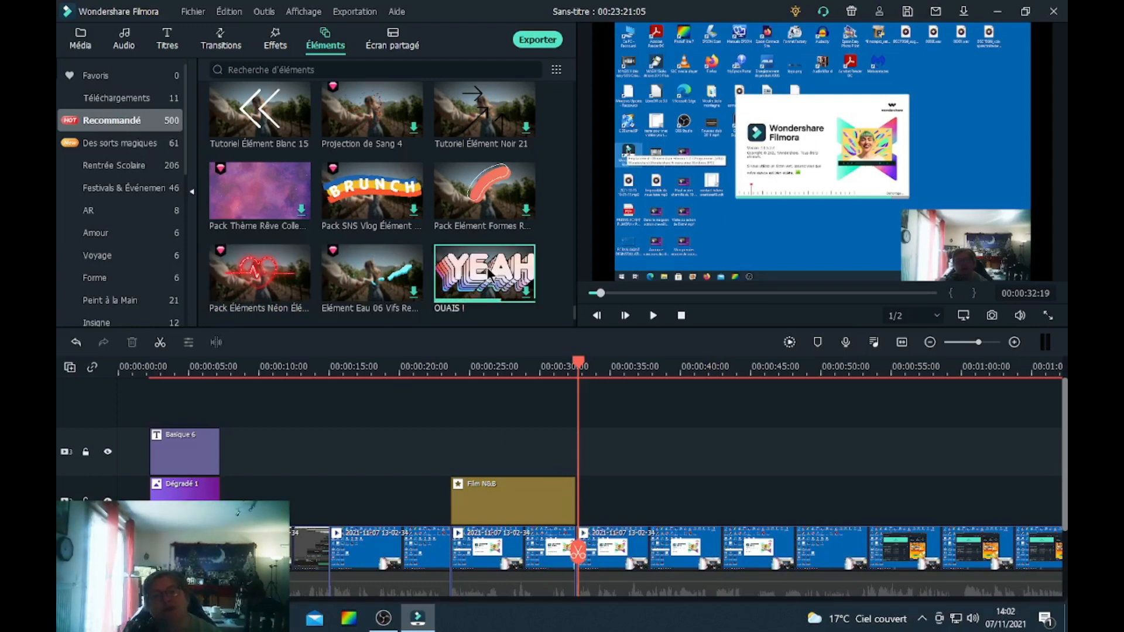
left_click_drag(475, 274, 586, 491)
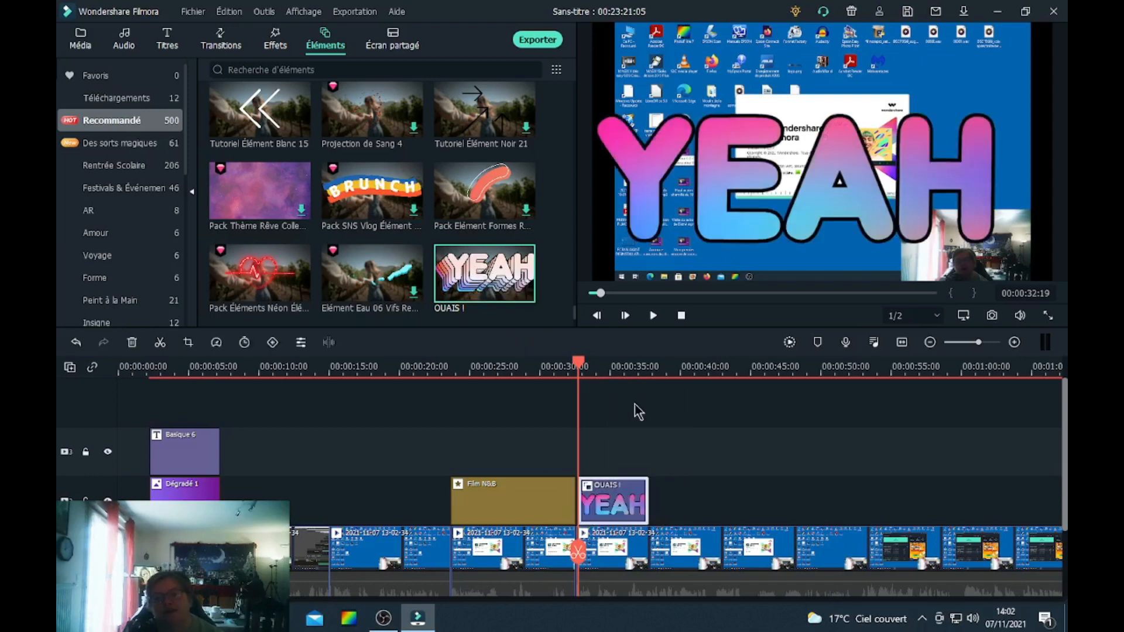
left_click(654, 316)
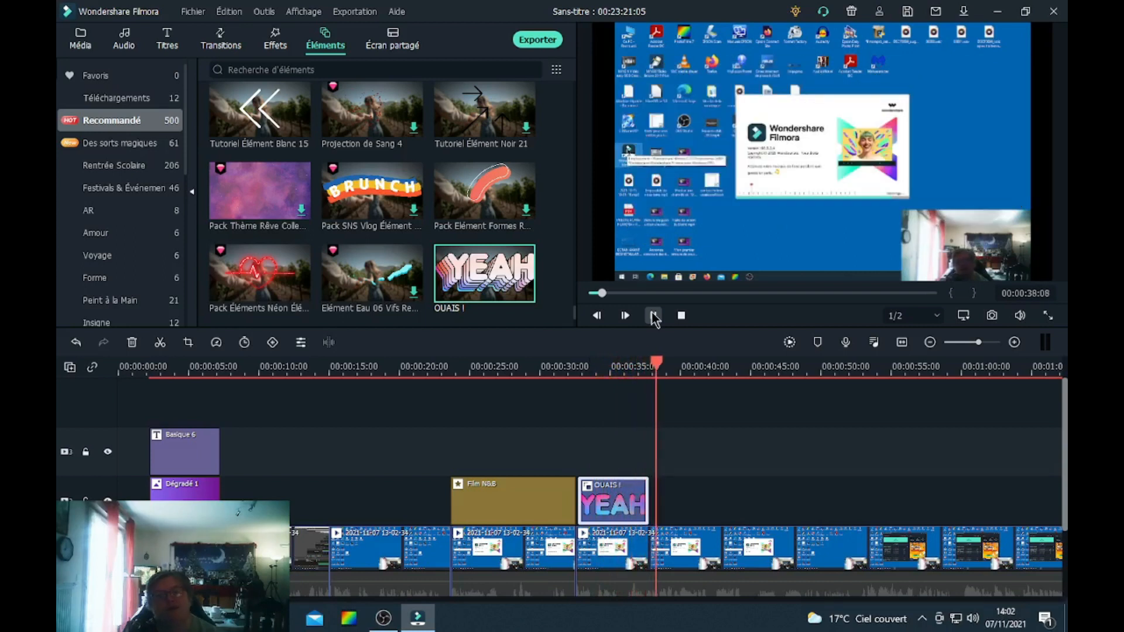
left_click(654, 316)
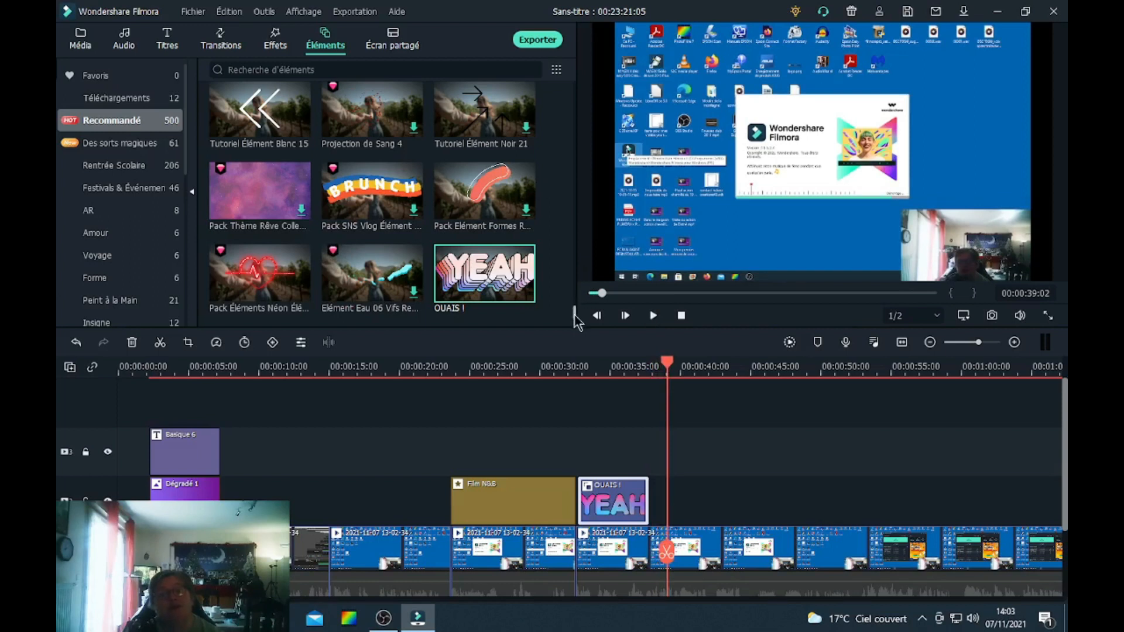
Add Élément 07, the gift box, to the overlay track after OUAIS ! at about 00:00:38 and preview it.
scroll(575, 319, "down", 5)
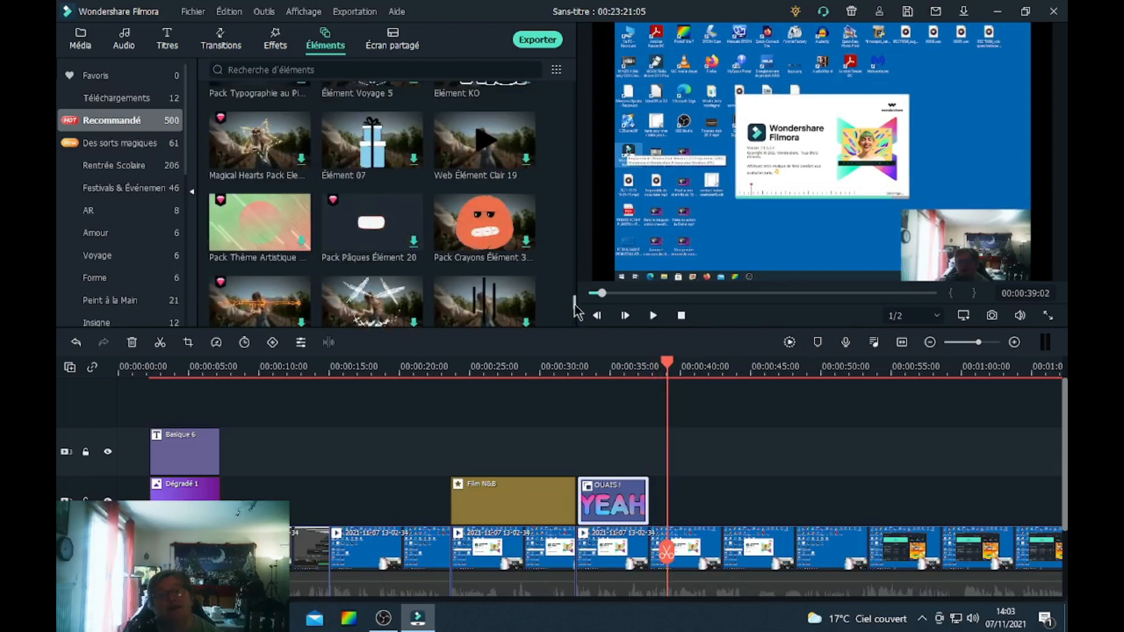
scroll(577, 310, "up", 2)
scroll(577, 309, "up", 1)
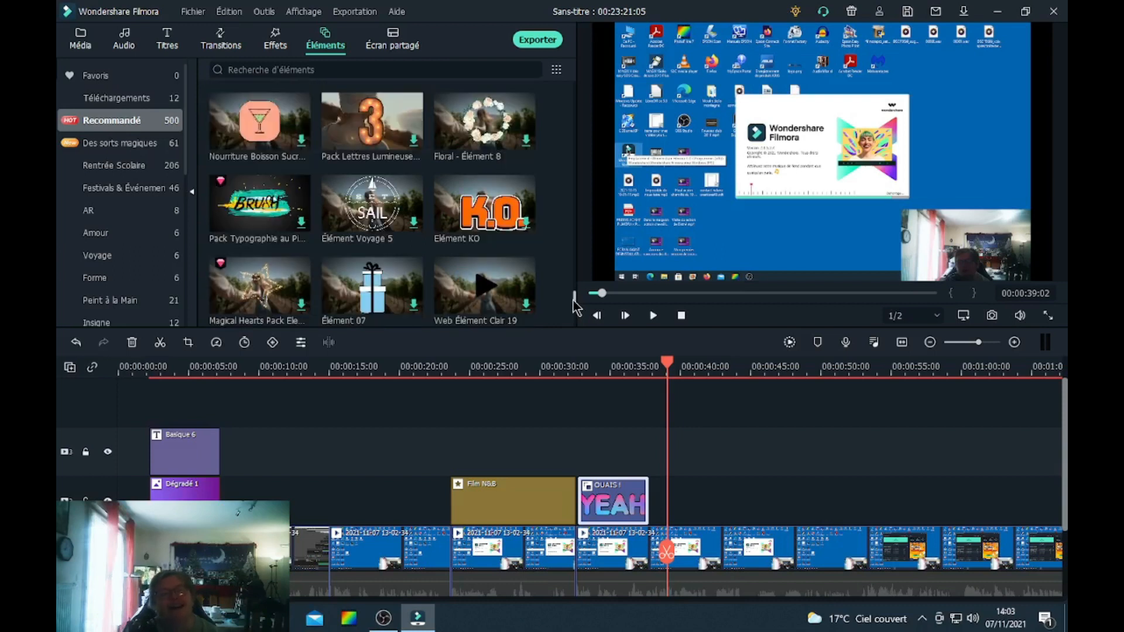
scroll(576, 305, "down", 2)
scroll(416, 298, "up", 2)
left_click(356, 287)
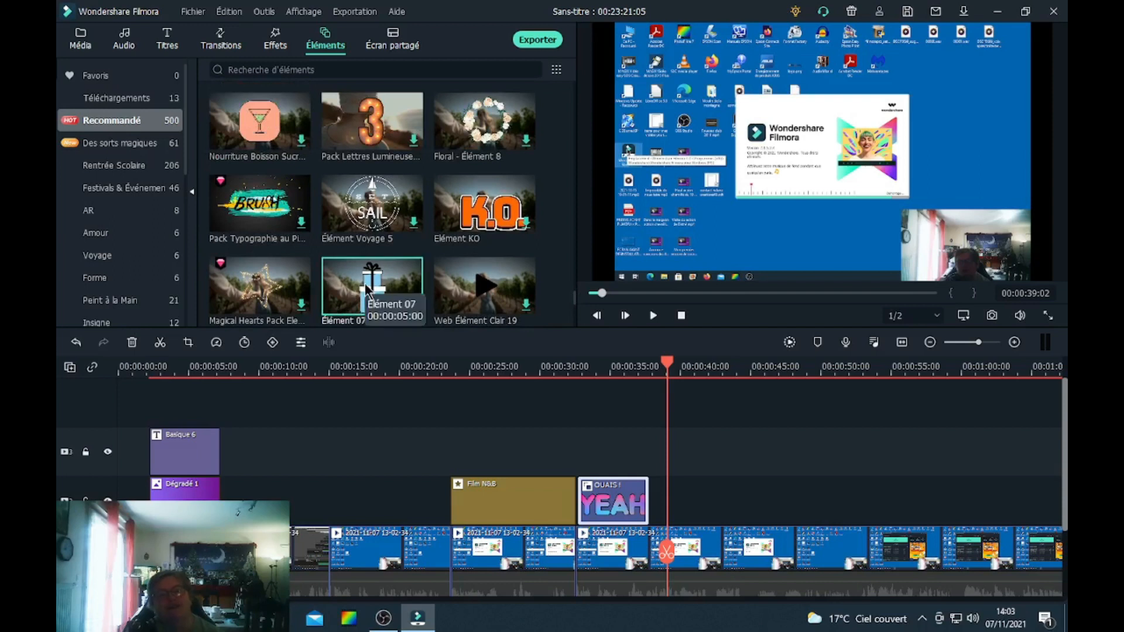
left_click_drag(364, 284, 677, 514)
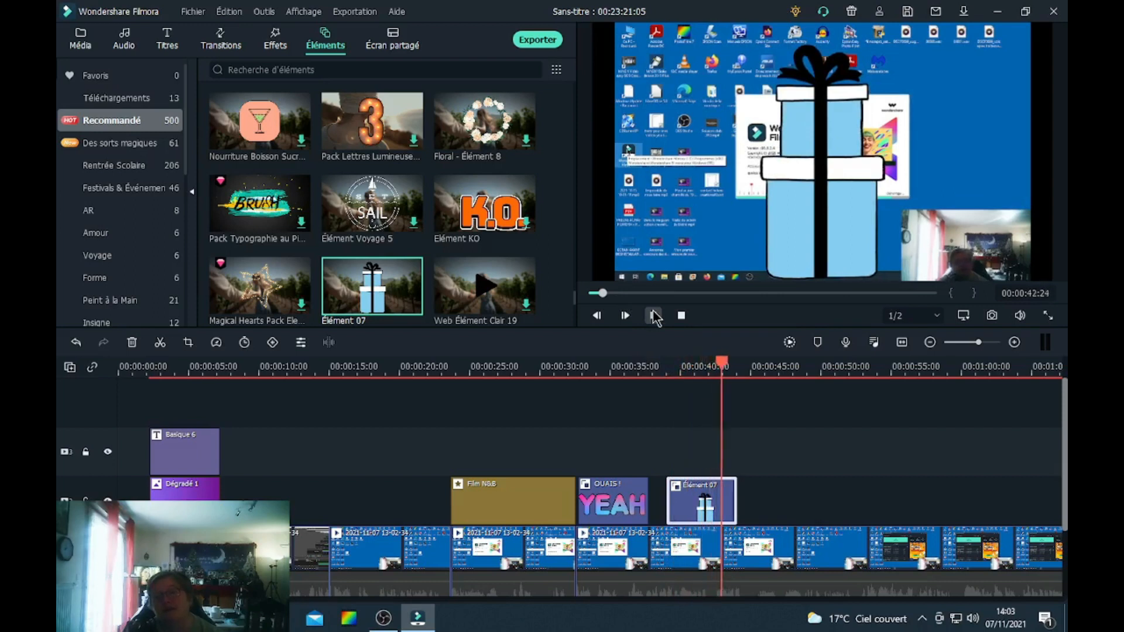
left_click(655, 317)
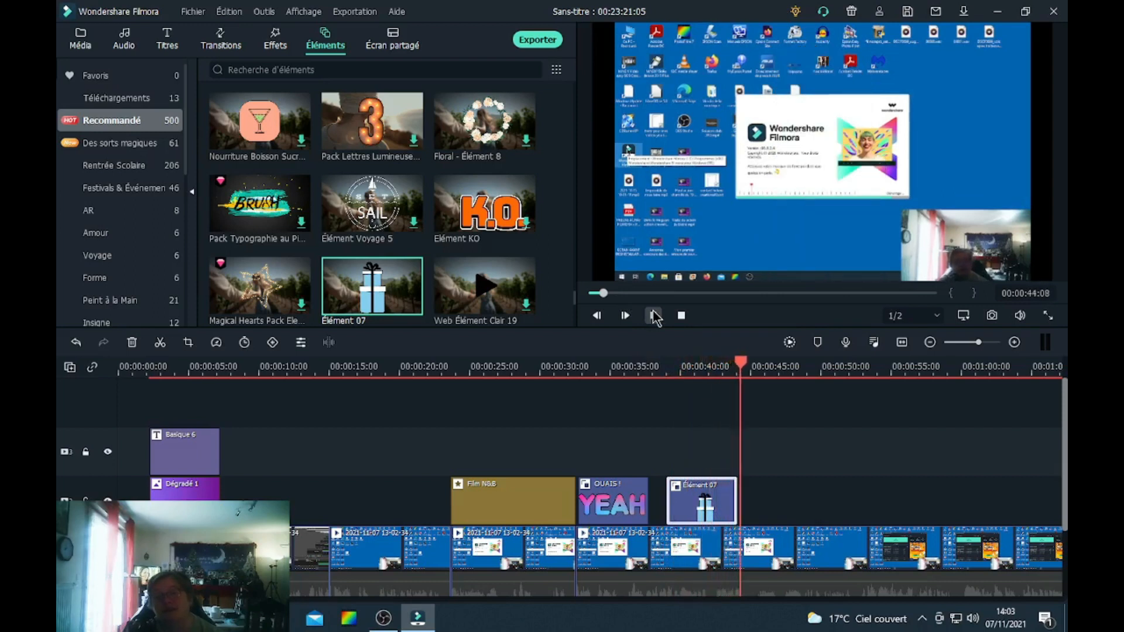
Shrink the gift box element, move it to the video's upper-right corner, confirm and play back the result.
double_click(687, 504)
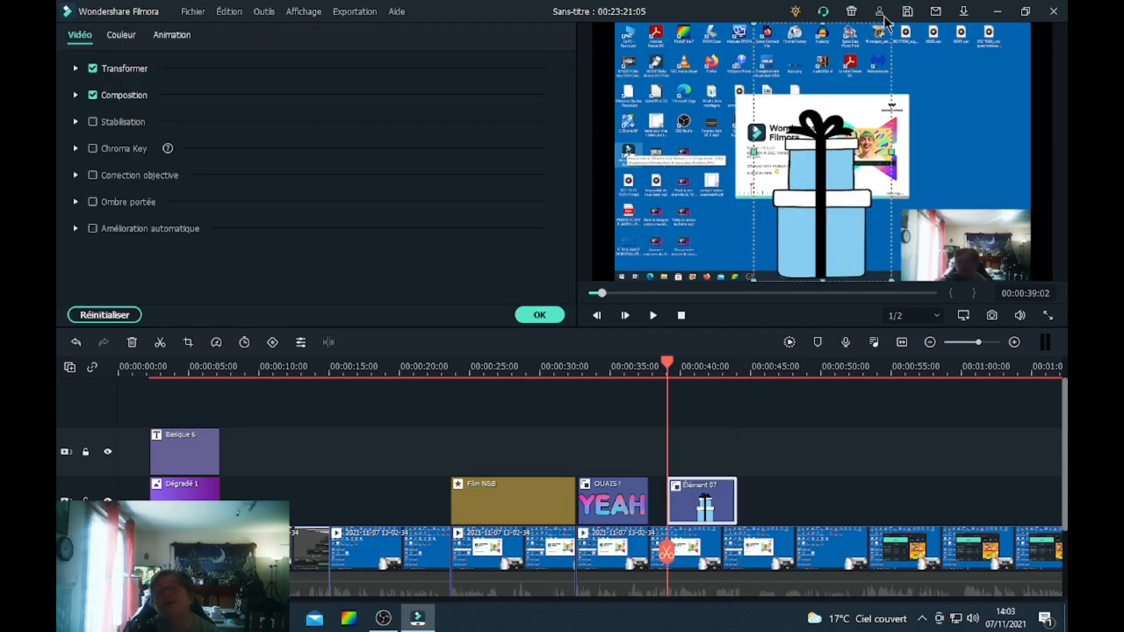
left_click_drag(877, 48, 781, 208)
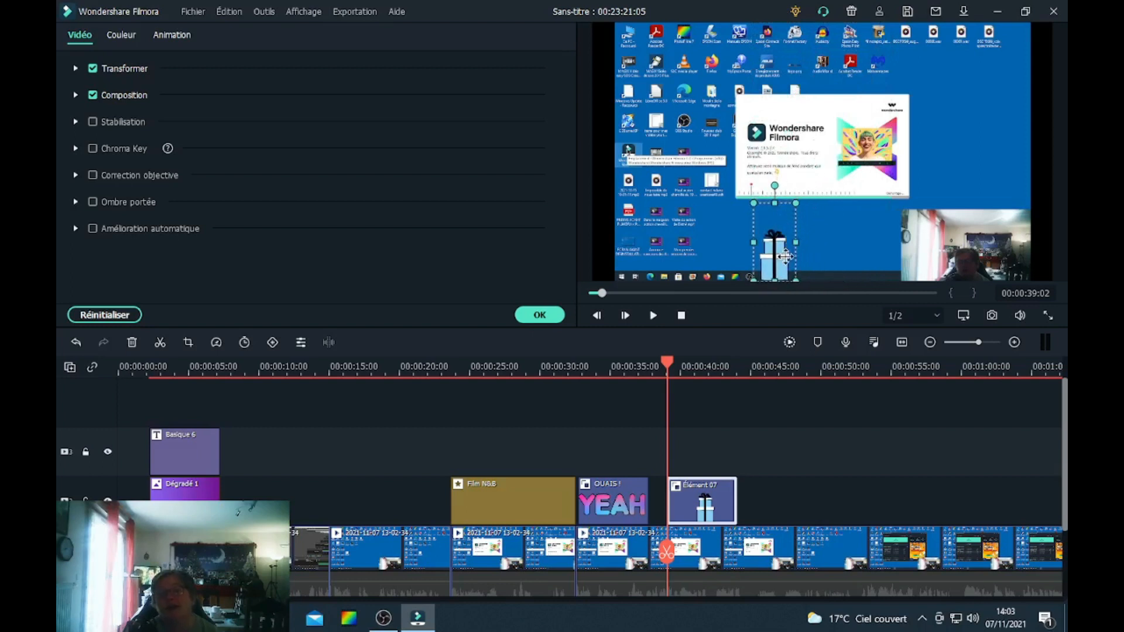
left_click_drag(787, 253, 967, 169)
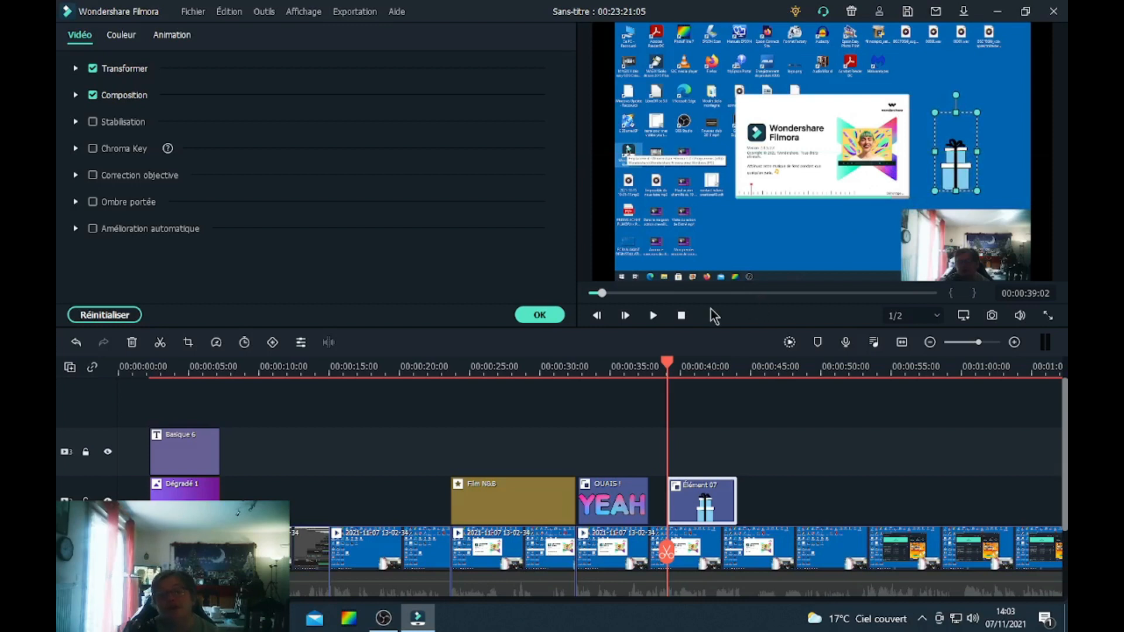
left_click(538, 315)
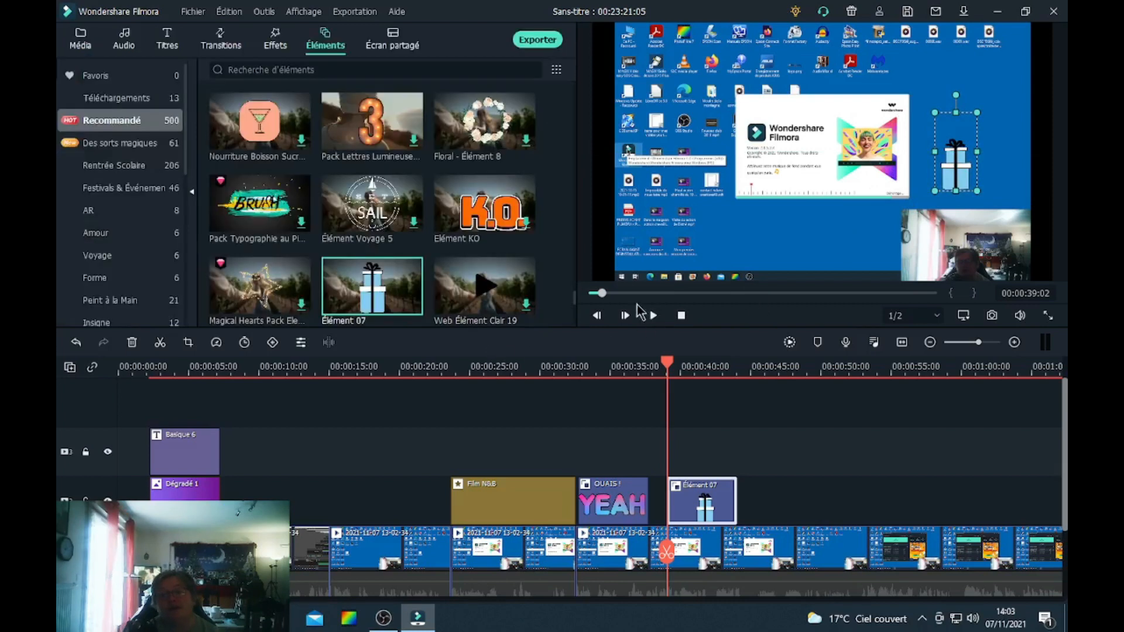
left_click(654, 316)
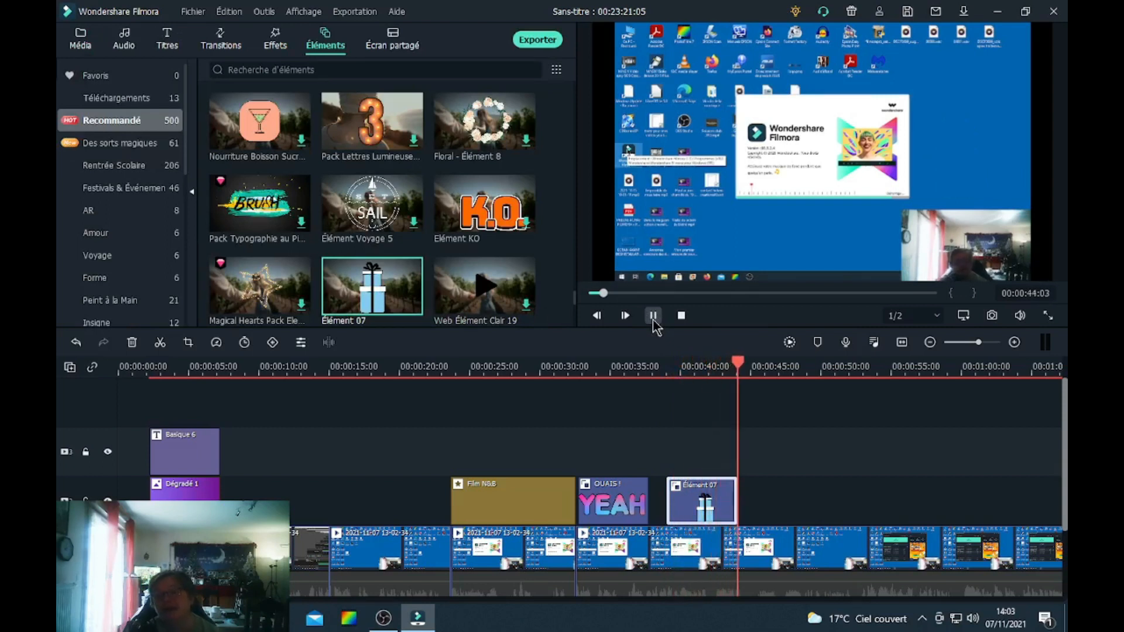
left_click(655, 316)
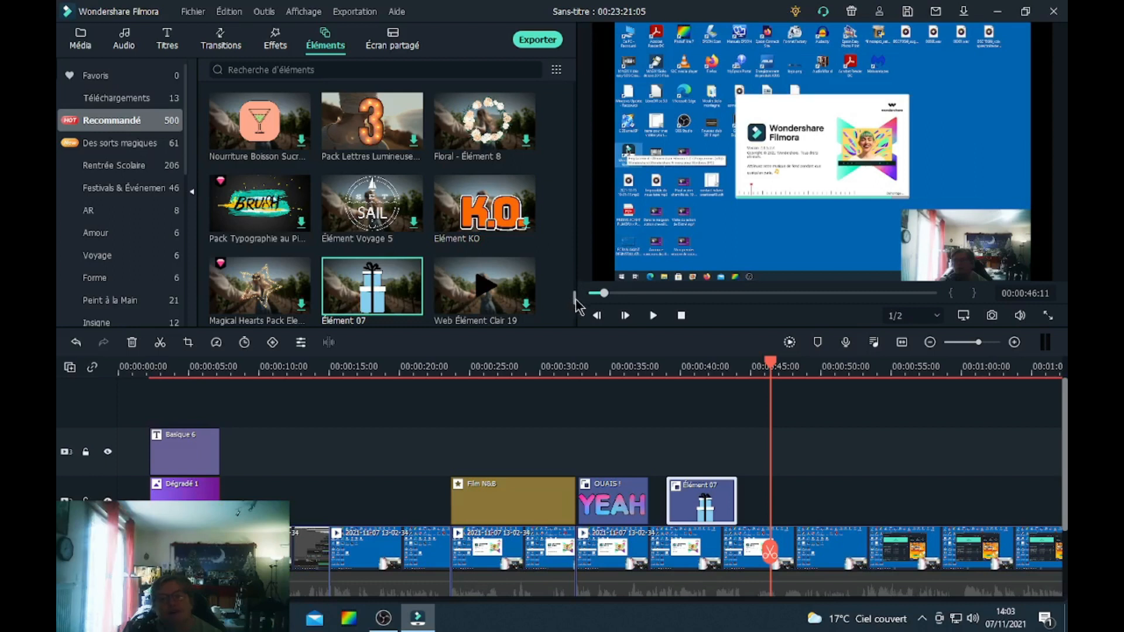
Open the split-screen template library.
scroll(571, 284, "down", 5)
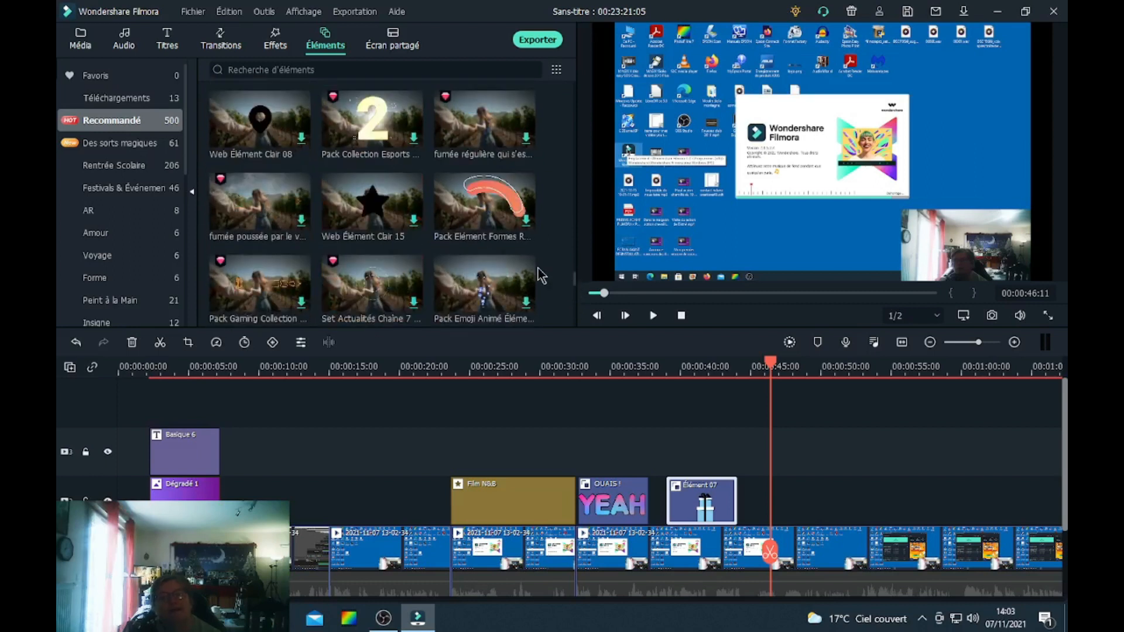
left_click(392, 35)
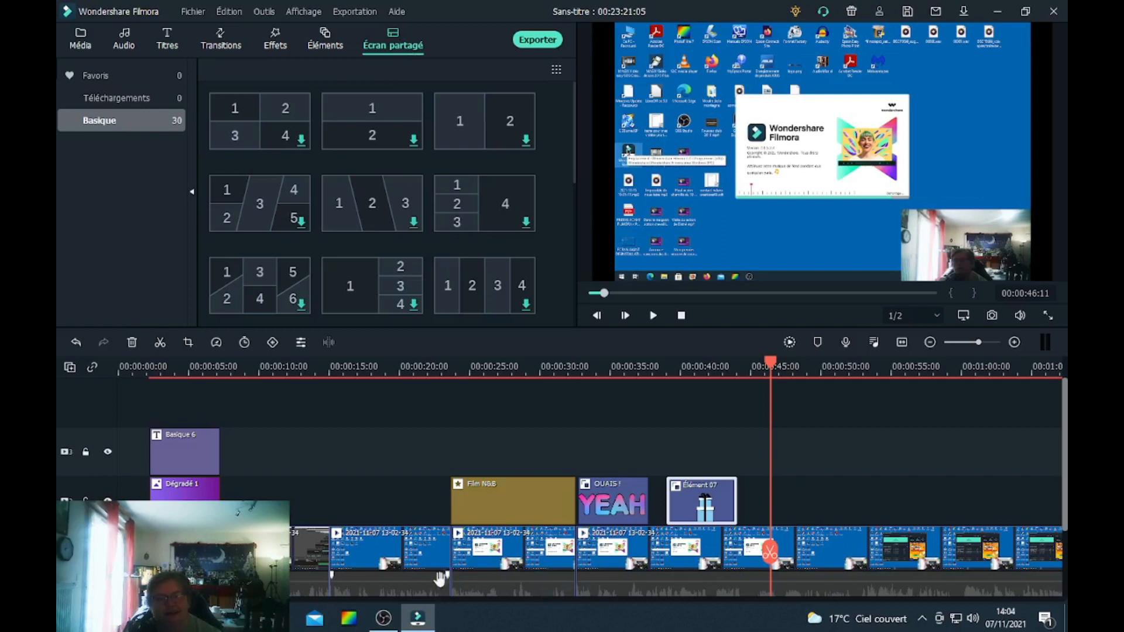
Delete the remaining part of the screen recording after the playhead at about 00:00:46.
left_click_drag(140, 599, 729, 606)
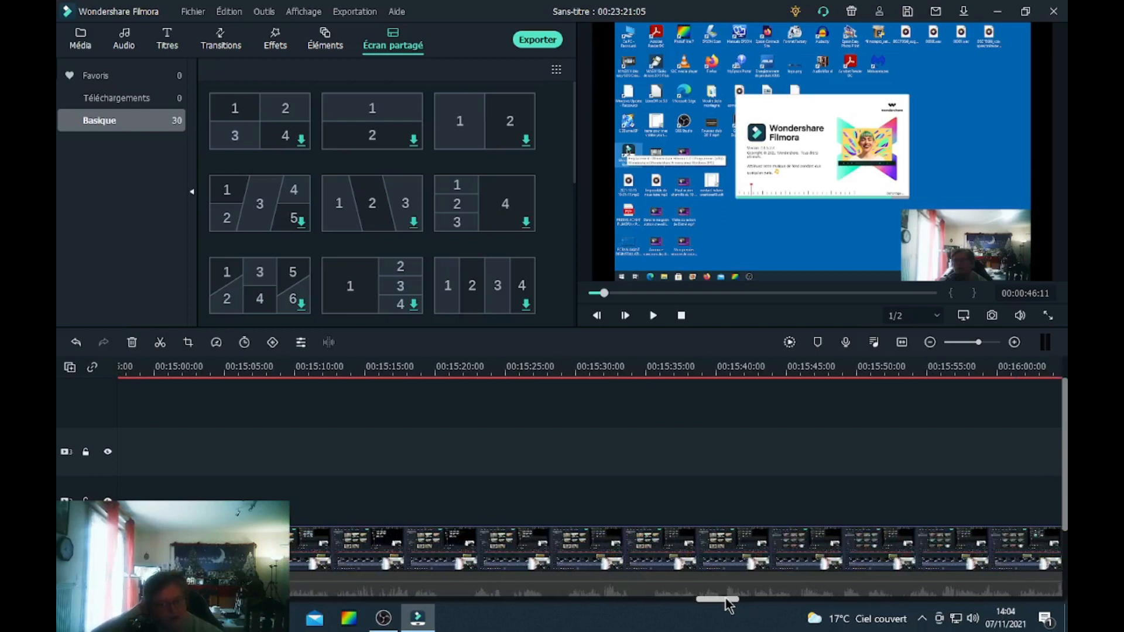
left_click_drag(727, 601, 307, 468)
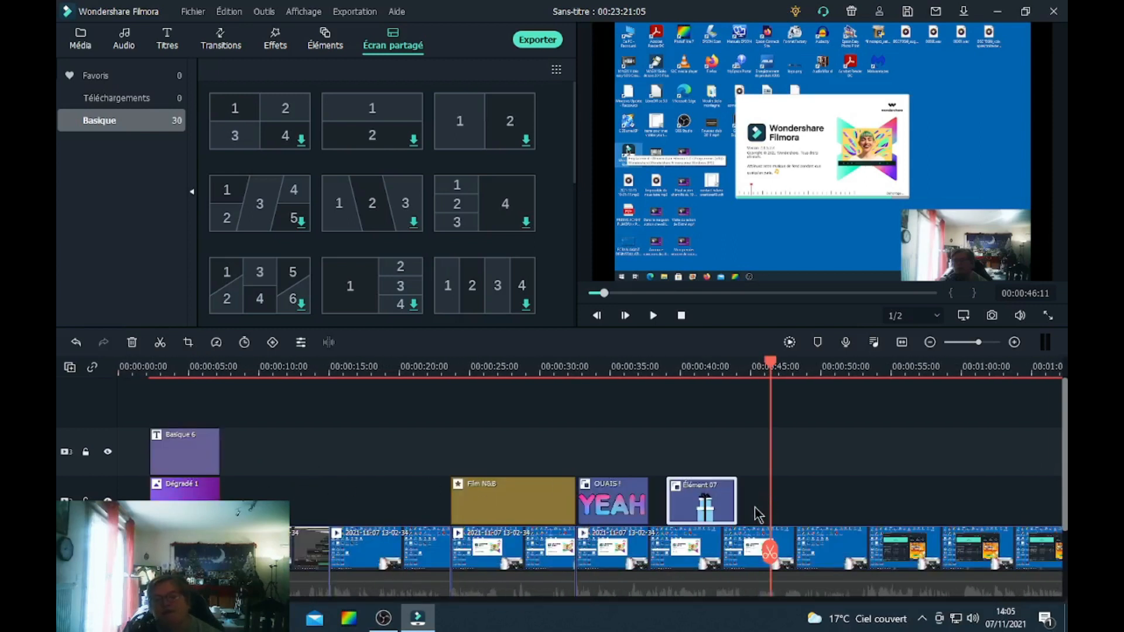
left_click(770, 553)
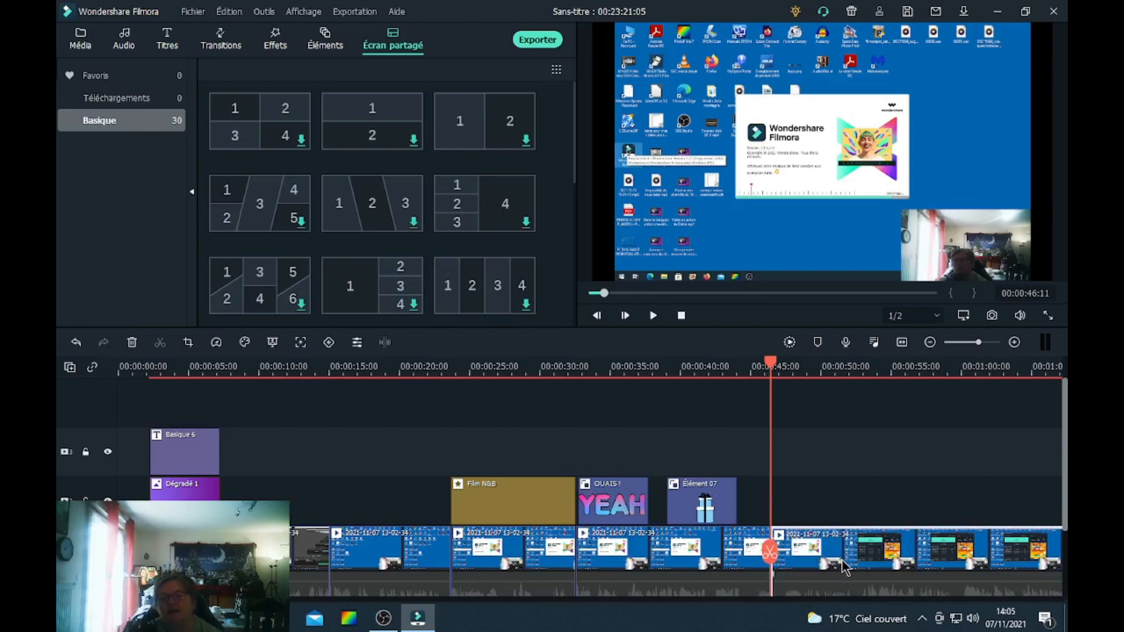
key("Delete")
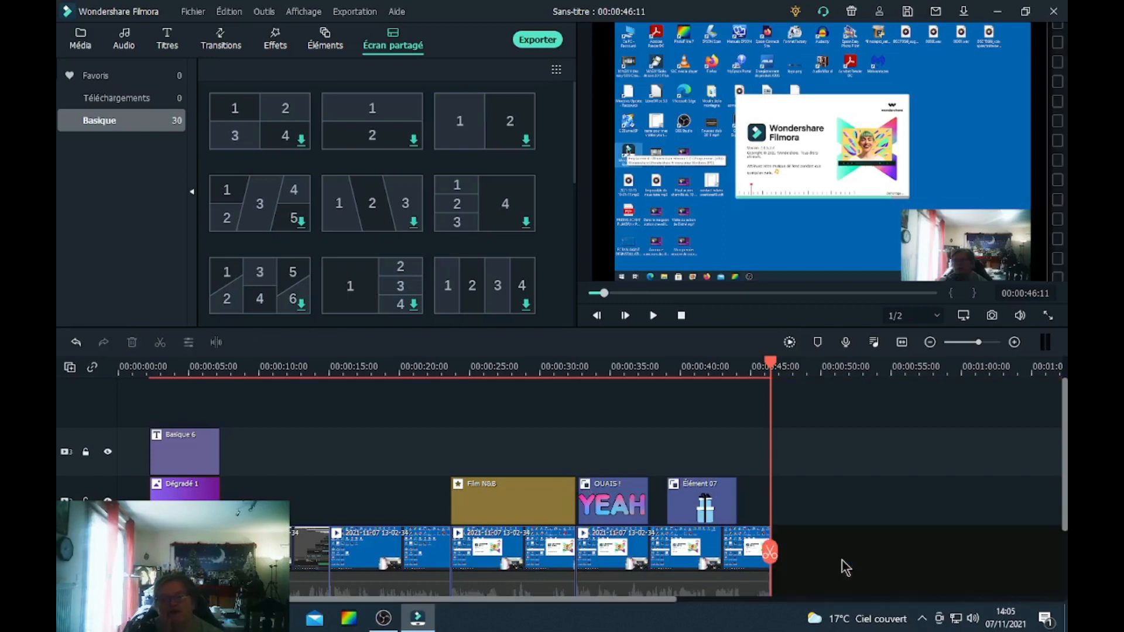
Add the four-panel split-screen template after the recording, open its editor, preview it and delete it.
left_click(266, 130)
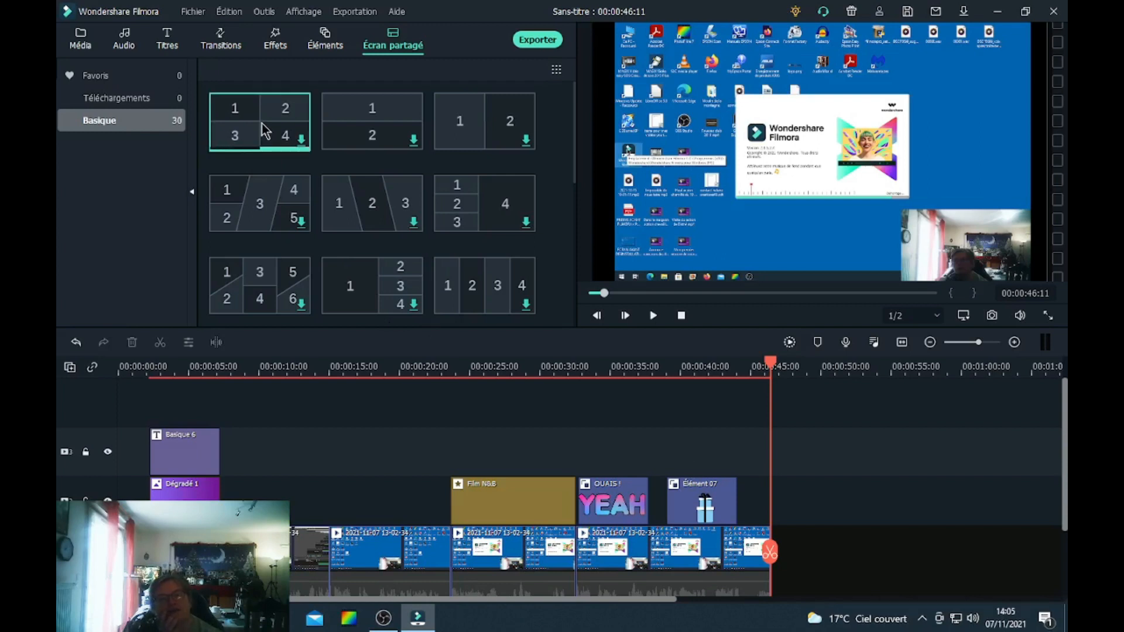
left_click_drag(264, 130, 790, 539)
double_click(815, 560)
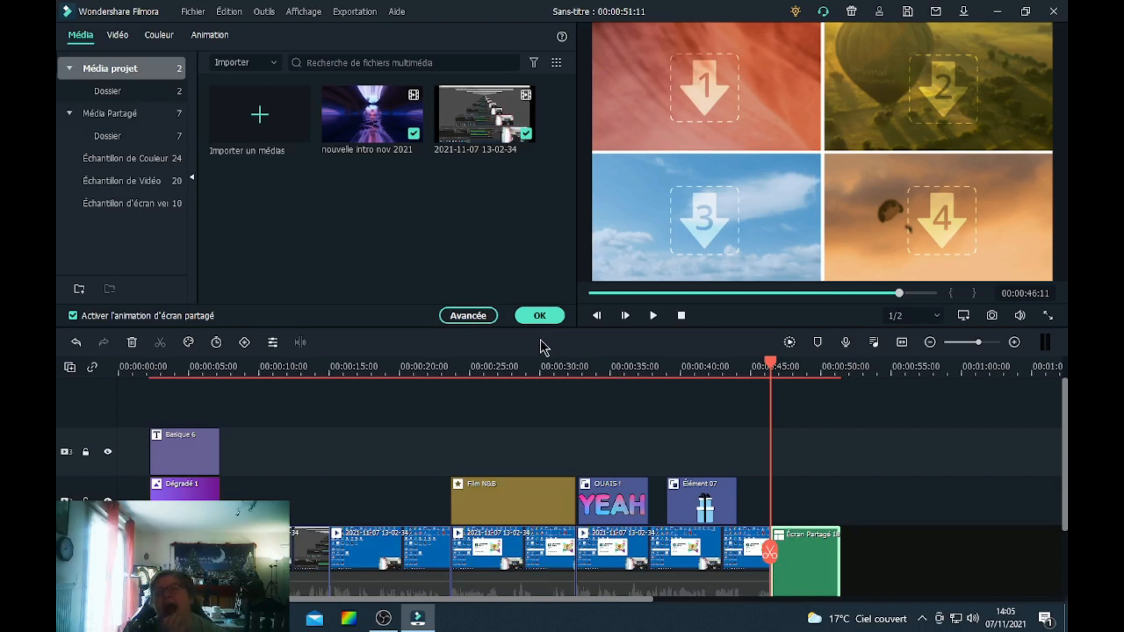
left_click(719, 82)
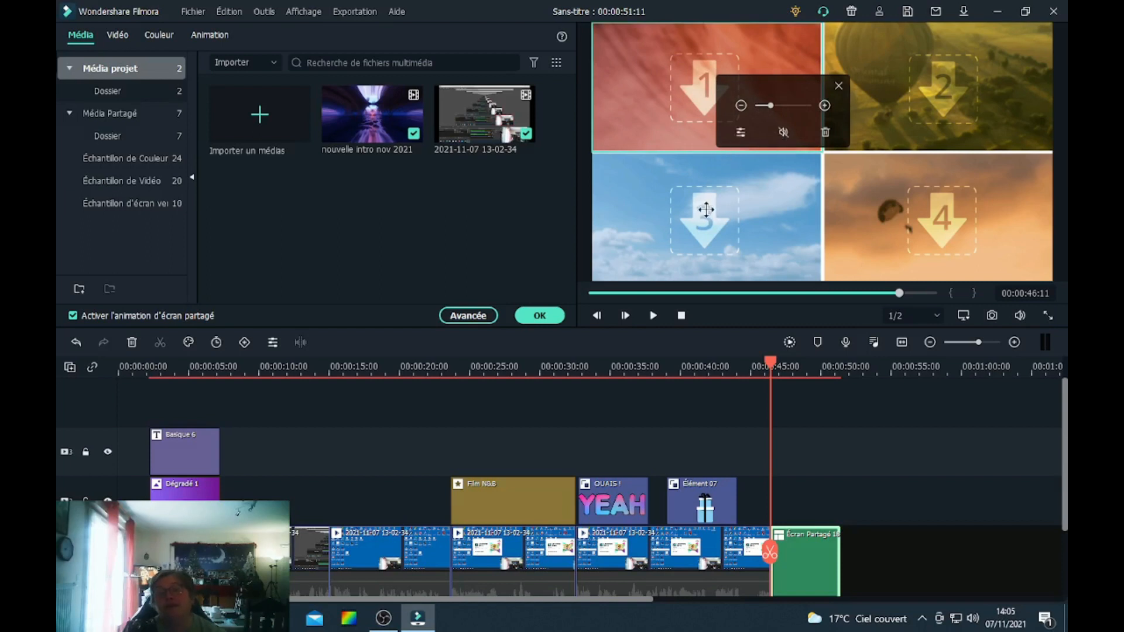
left_click(538, 317)
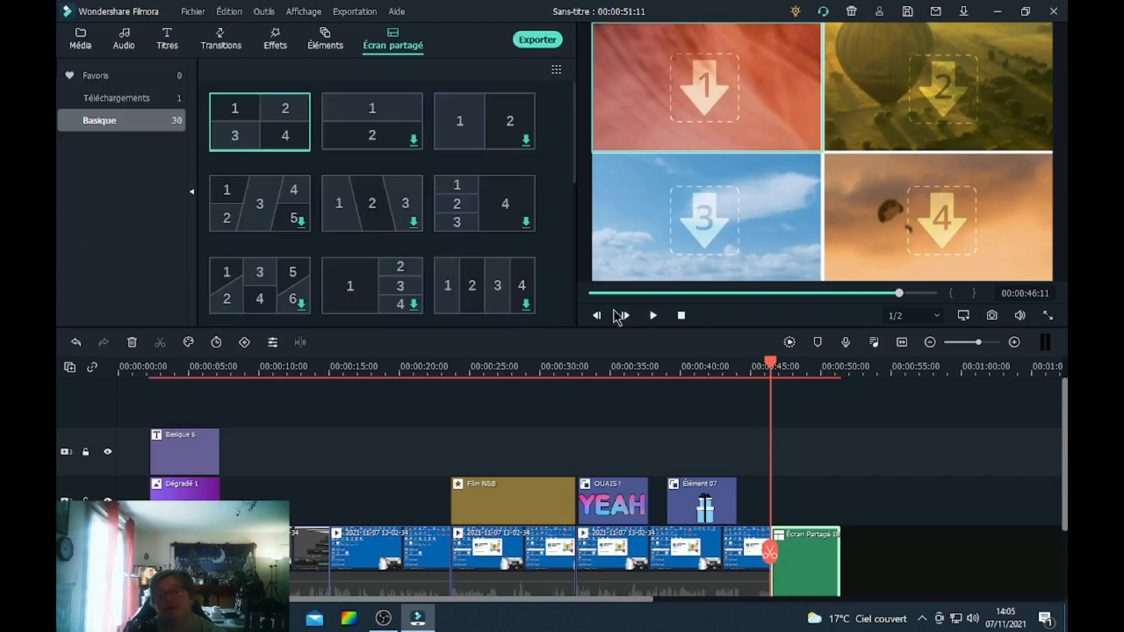
left_click(653, 317)
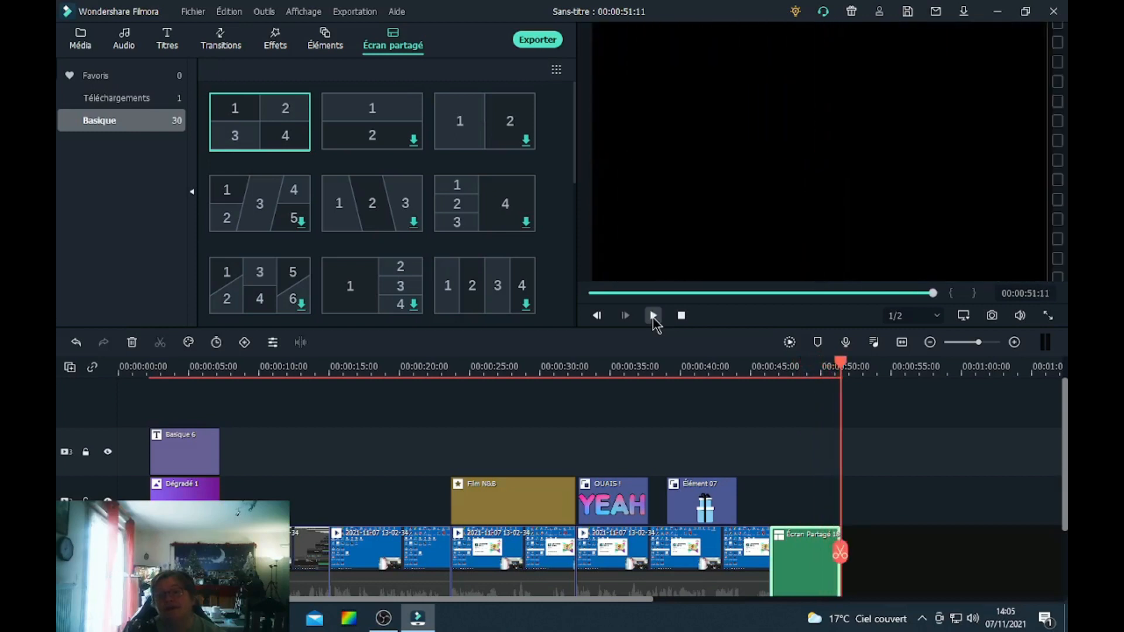
left_click(653, 317)
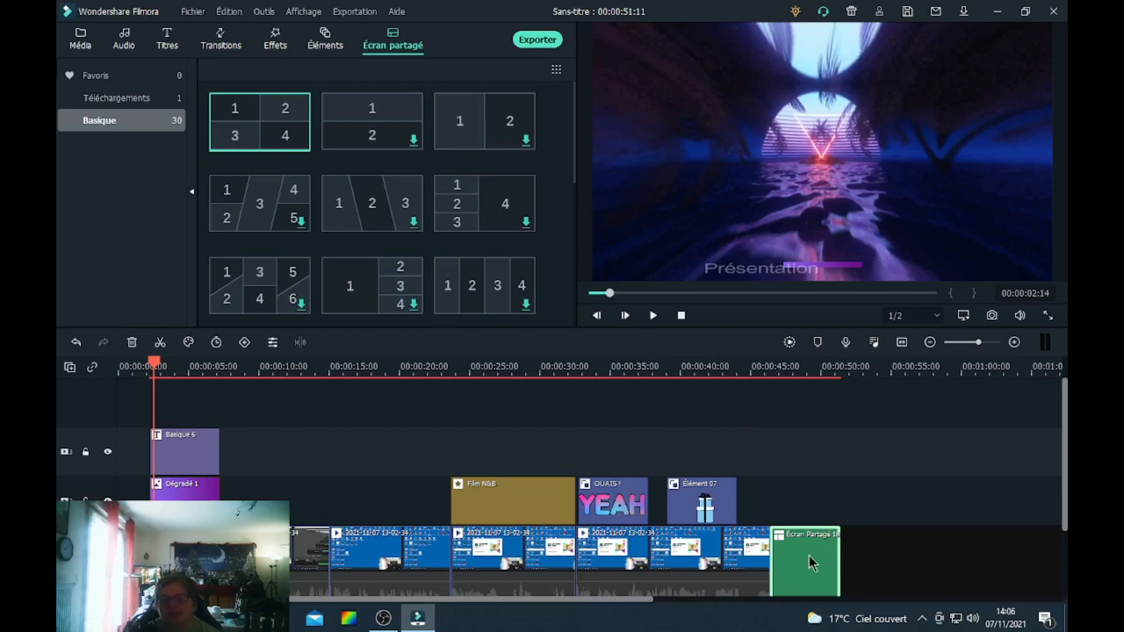
key("Delete")
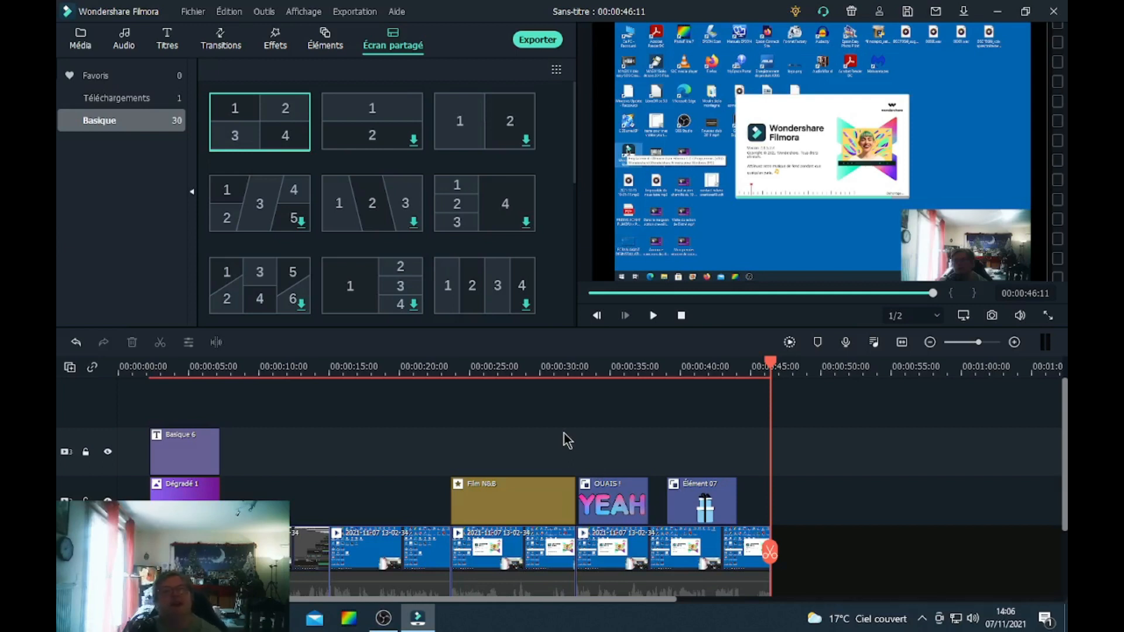
left_click(195, 14)
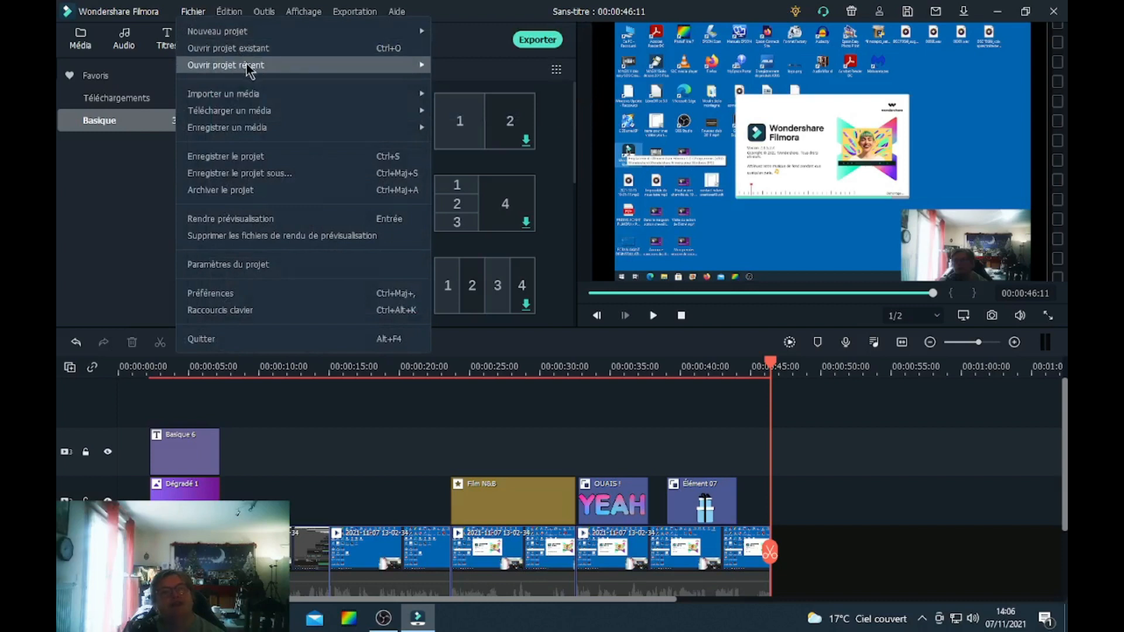
mouse_move(257, 70)
mouse_move(257, 97)
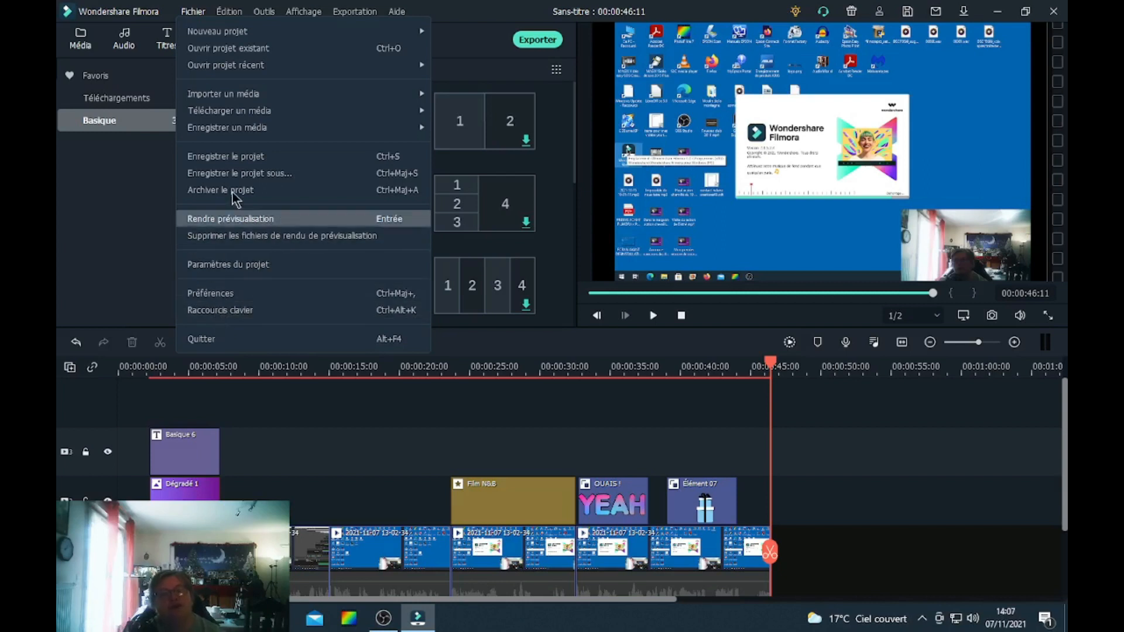
Undo the split-screen deletion and delete the split-screen clip again.
mouse_move(234, 14)
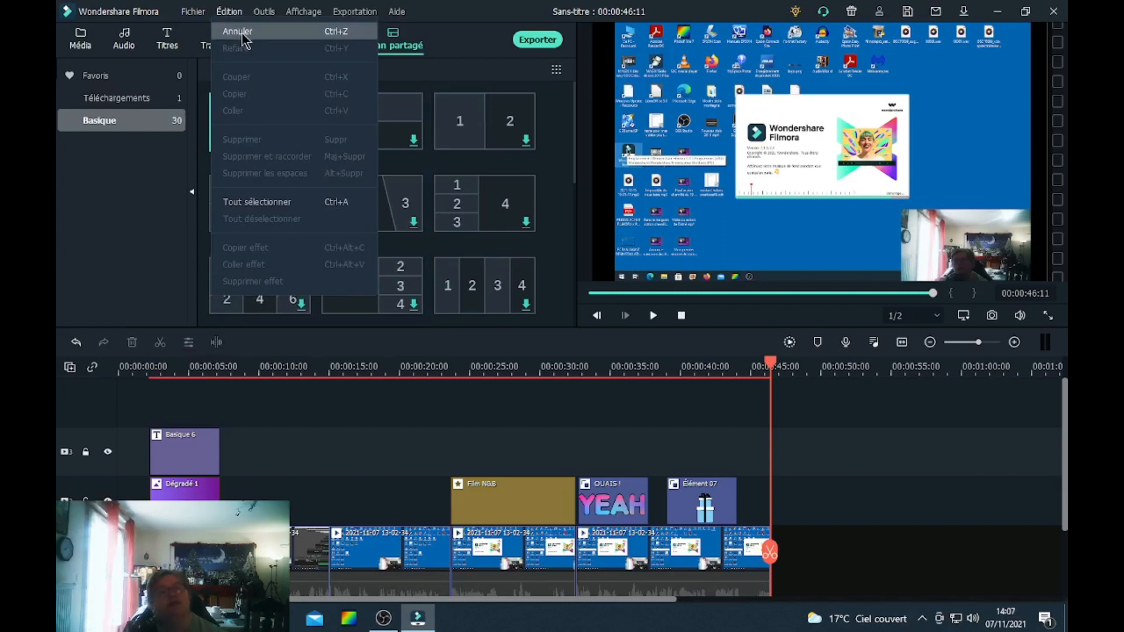
left_click(242, 36)
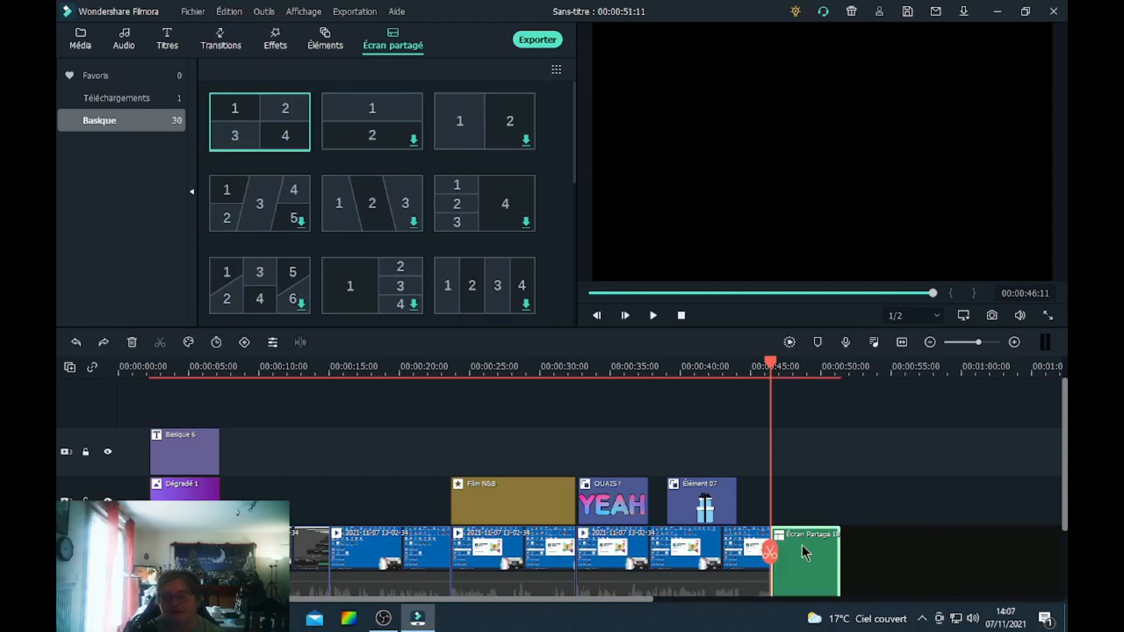
key("Delete")
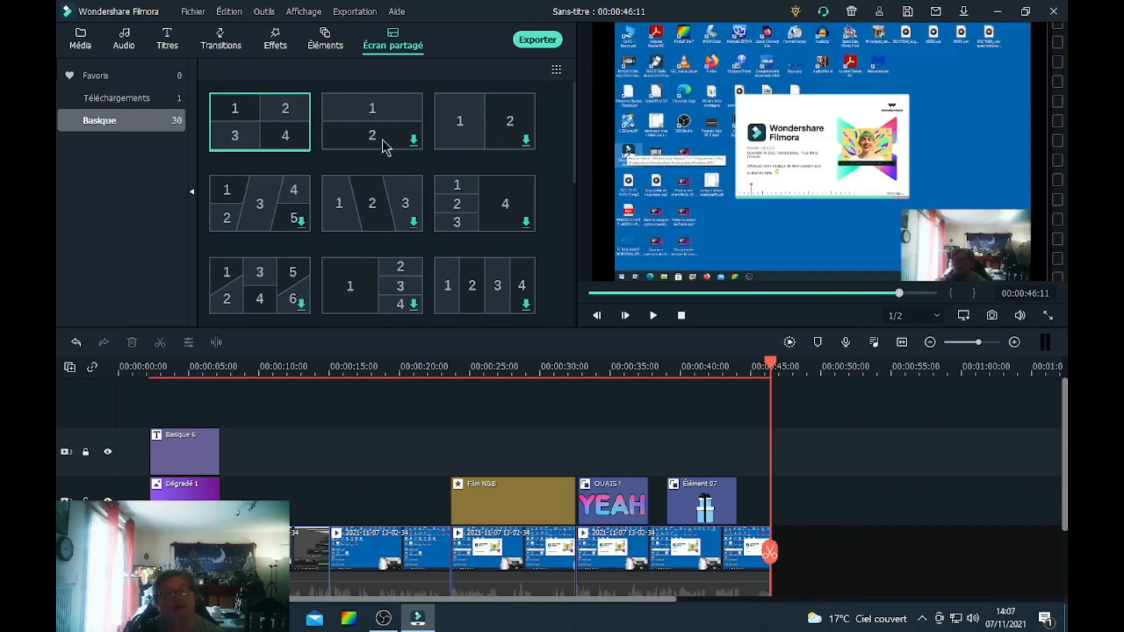
left_click(263, 12)
mouse_move(293, 12)
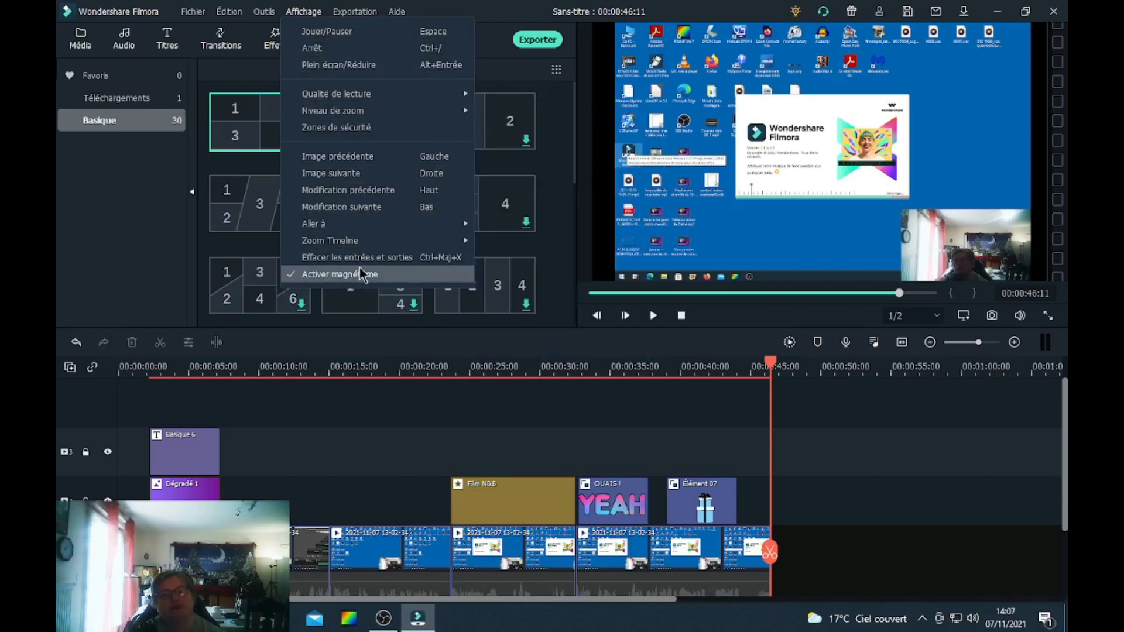
mouse_move(354, 13)
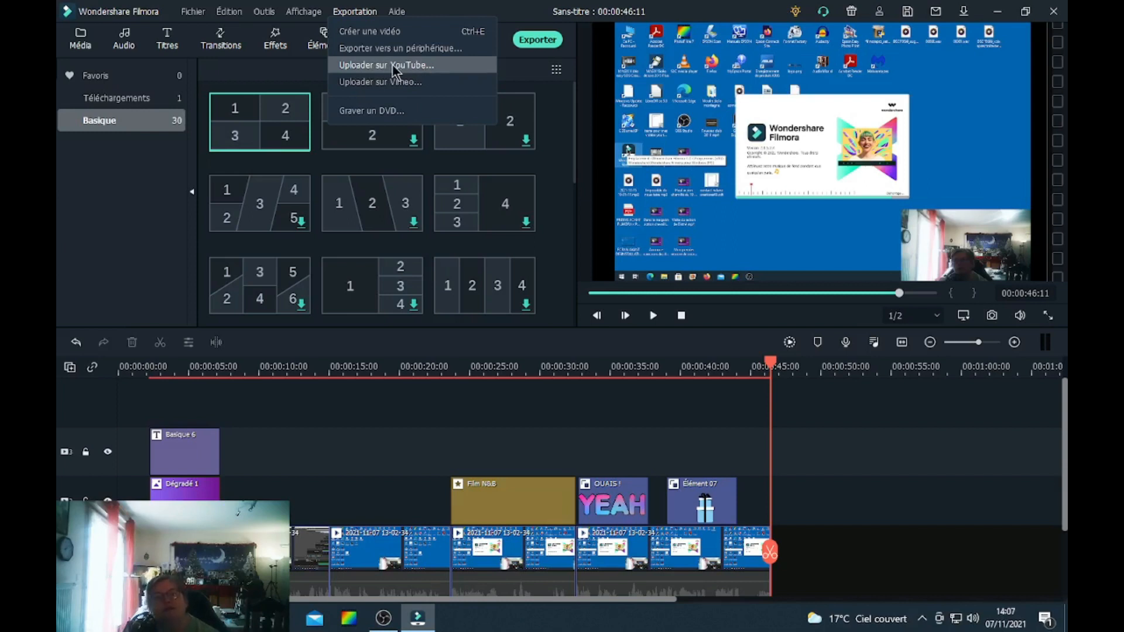
Start exporting the project as an MP4 named presentation filmora x, then abandon the export before it finishes.
left_click(543, 37)
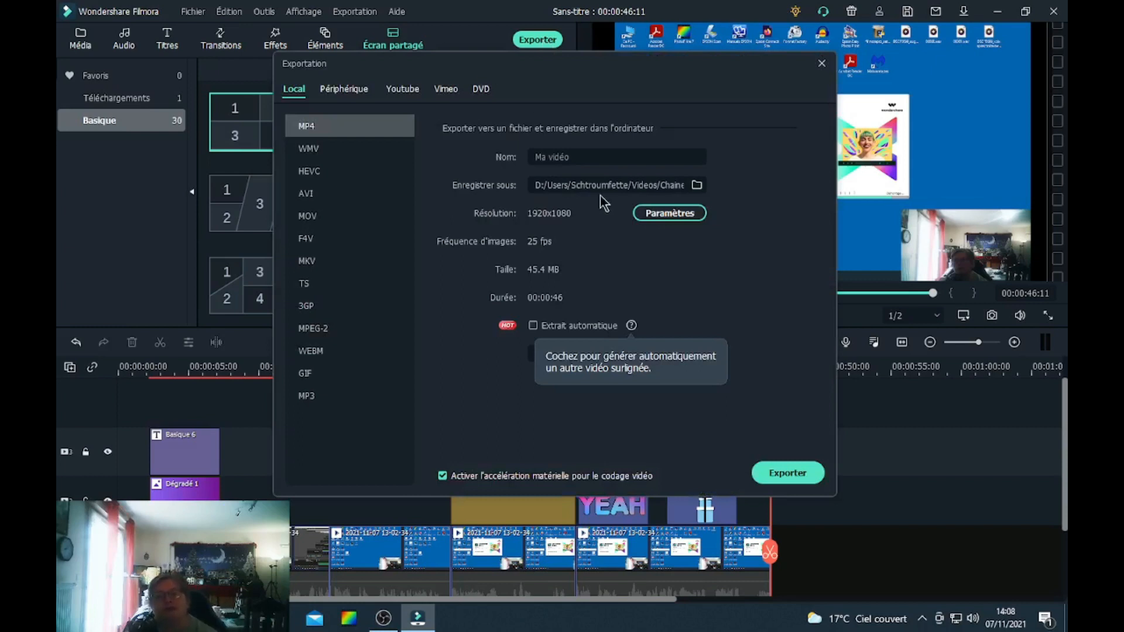
left_click(588, 157)
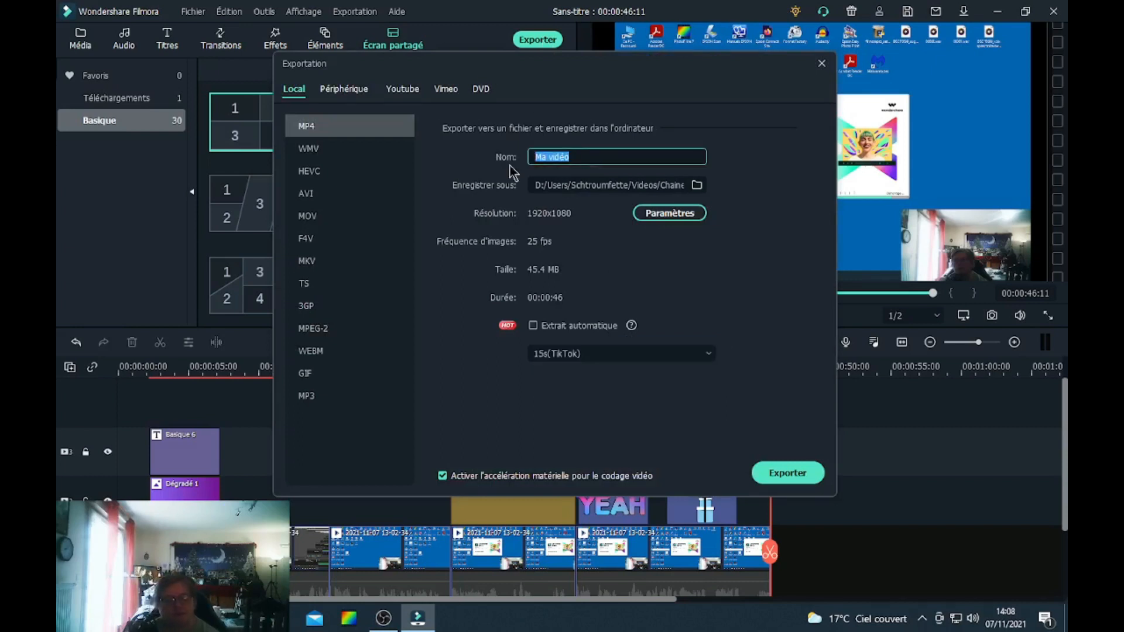
type("a")
key("BackSpace")
type("presentation")
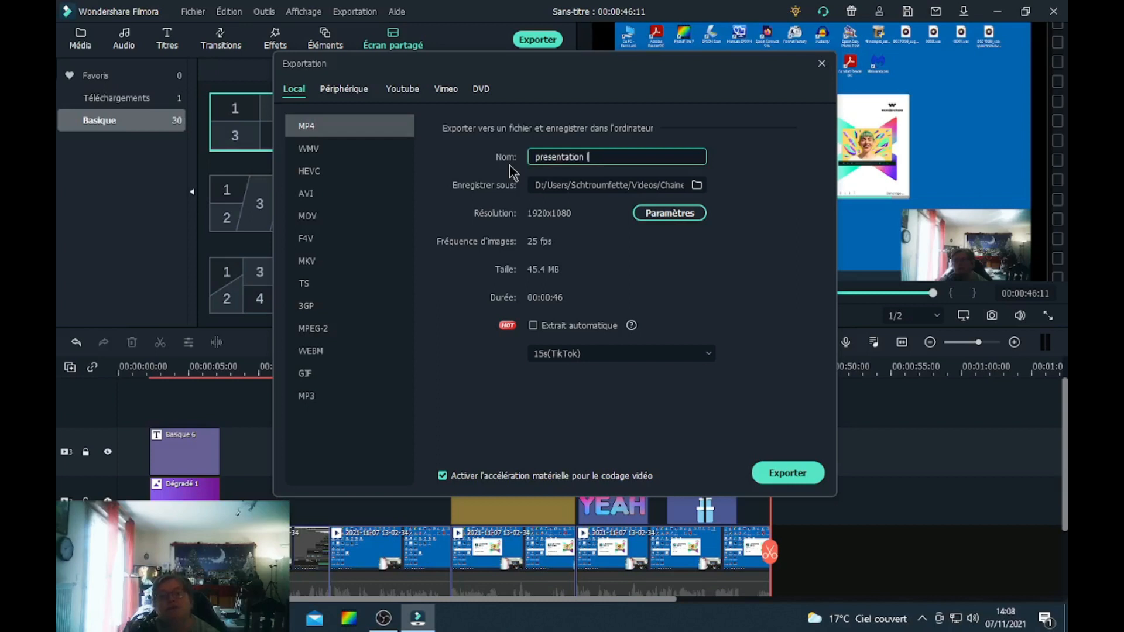
type(" filmora x")
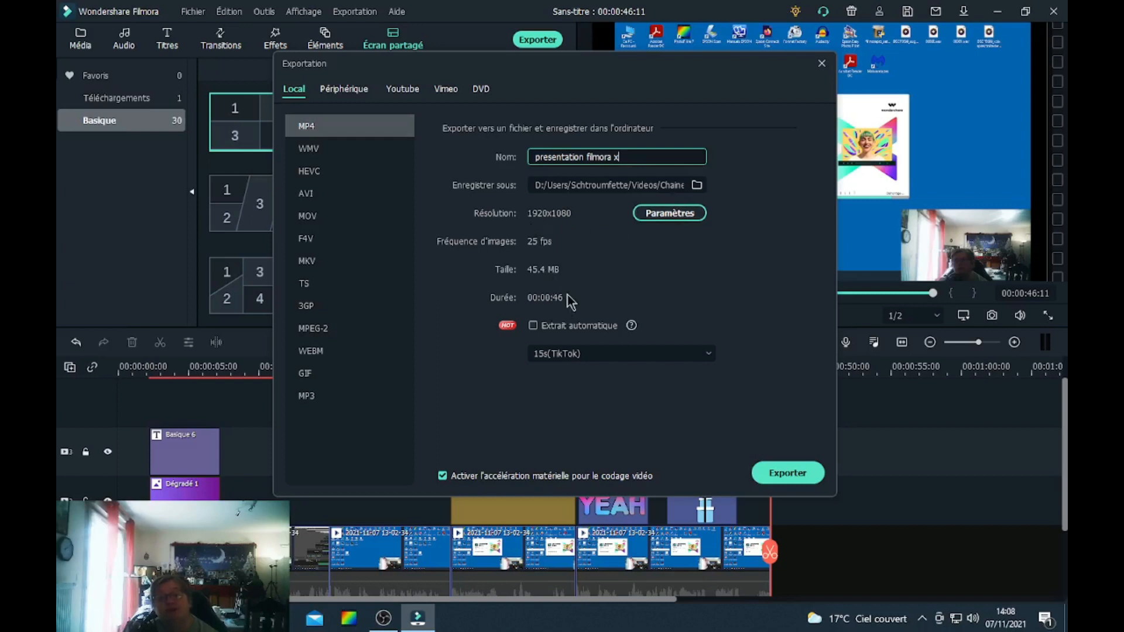
left_click(773, 472)
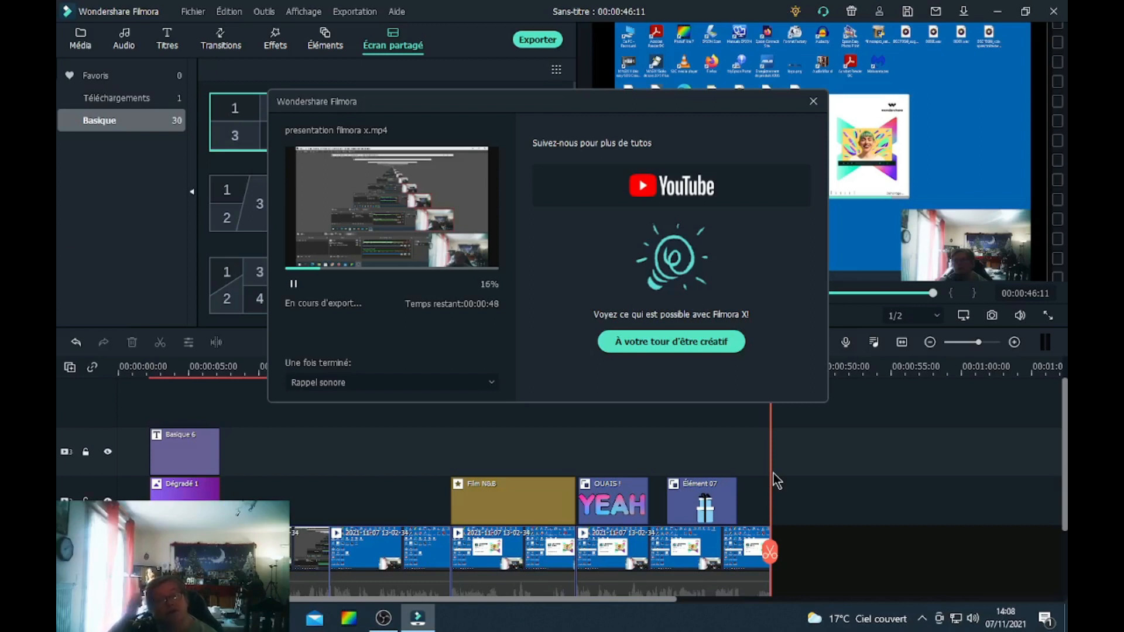
left_click(458, 384)
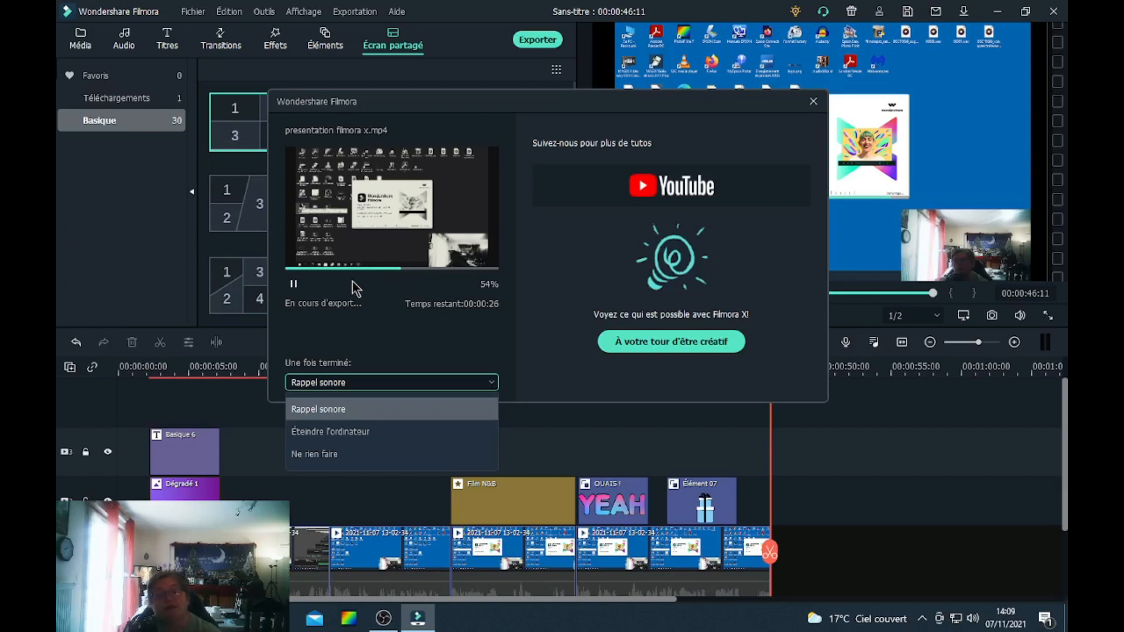
left_click(814, 101)
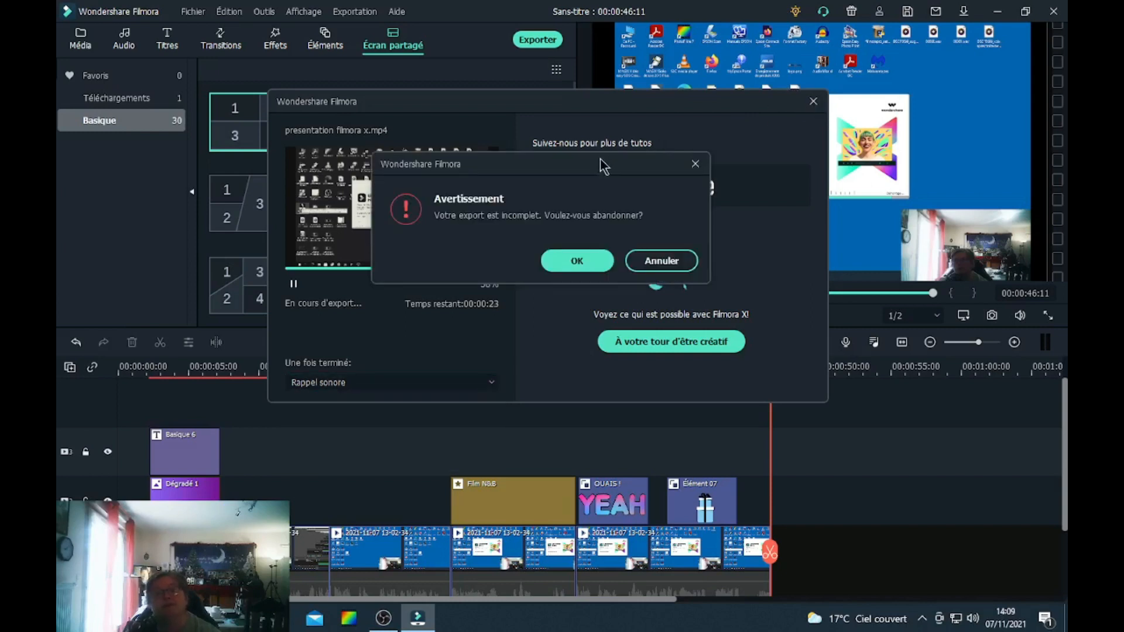
left_click(566, 263)
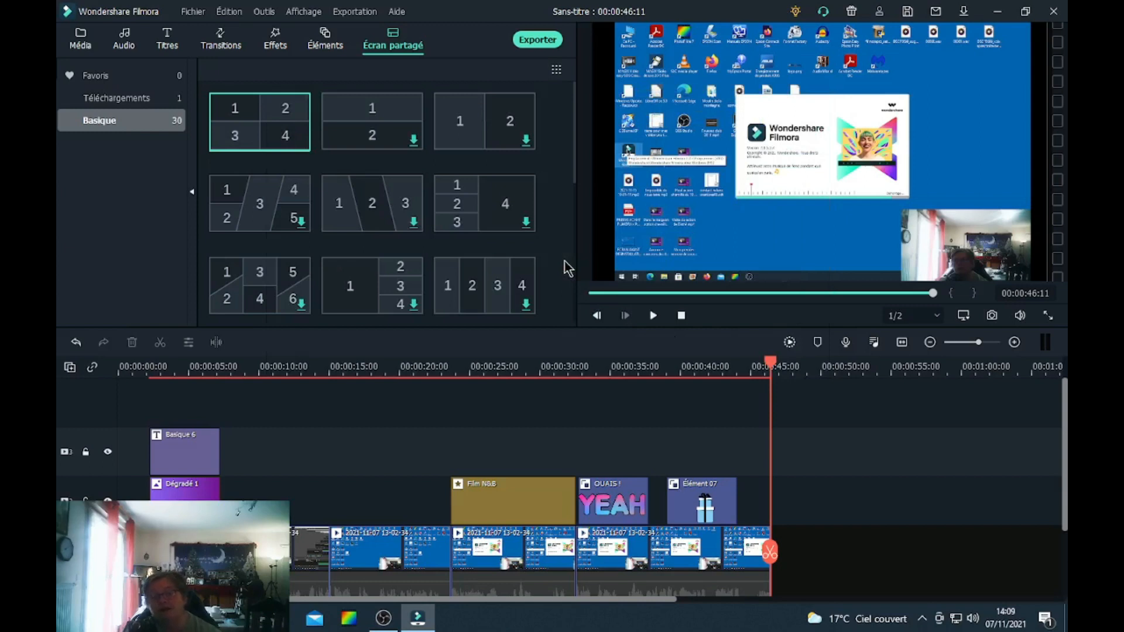